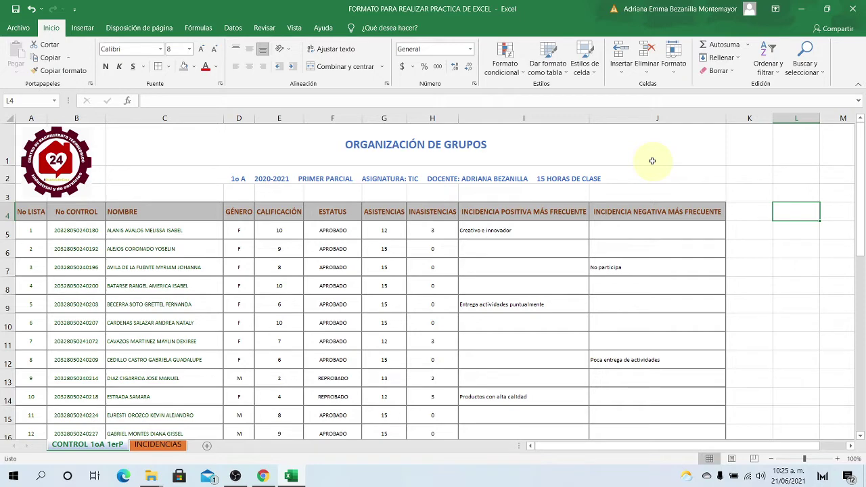
Change the sheet's main title in cell C1 to "ORGANIZACIÓN DE ALUMNOS POR GRUPO"
click(414, 144)
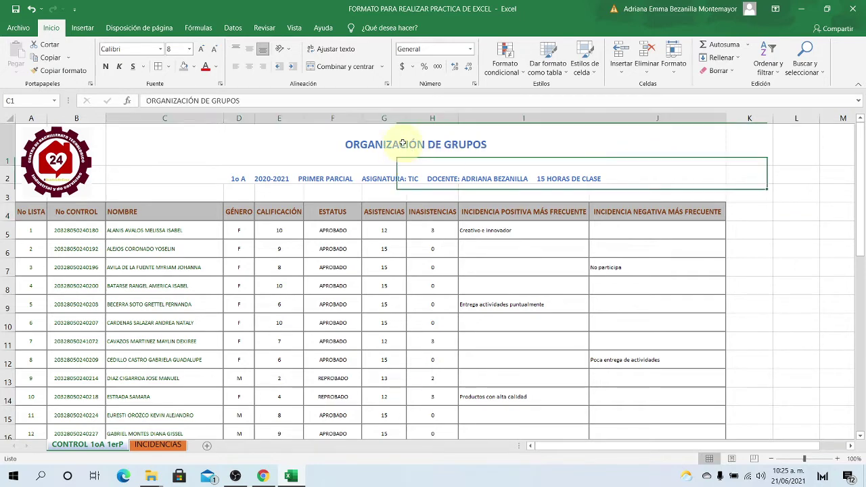
click(212, 100)
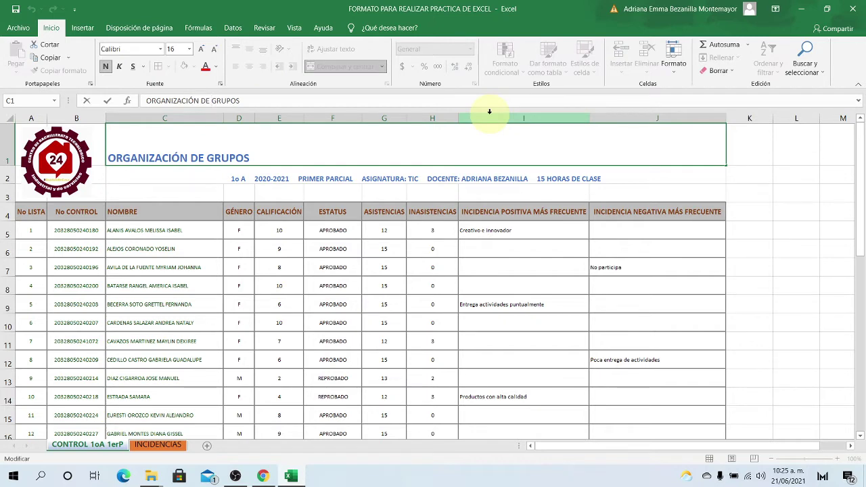
text(ALUMNOS)
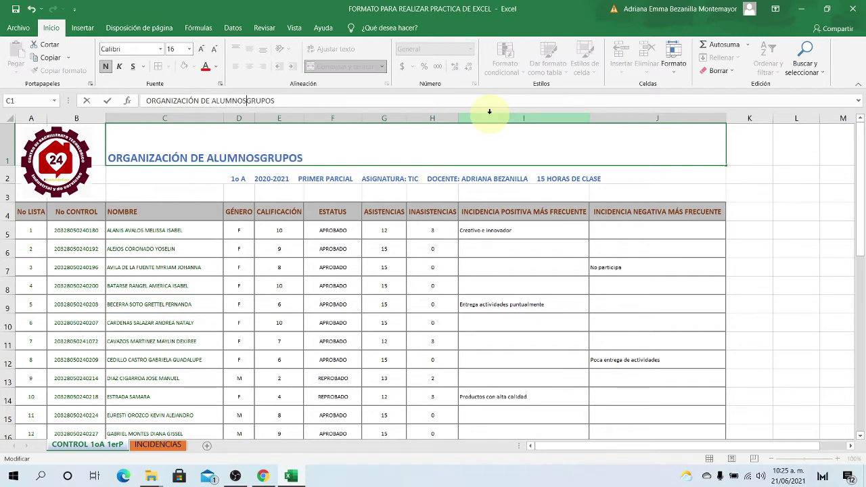
text( POR)
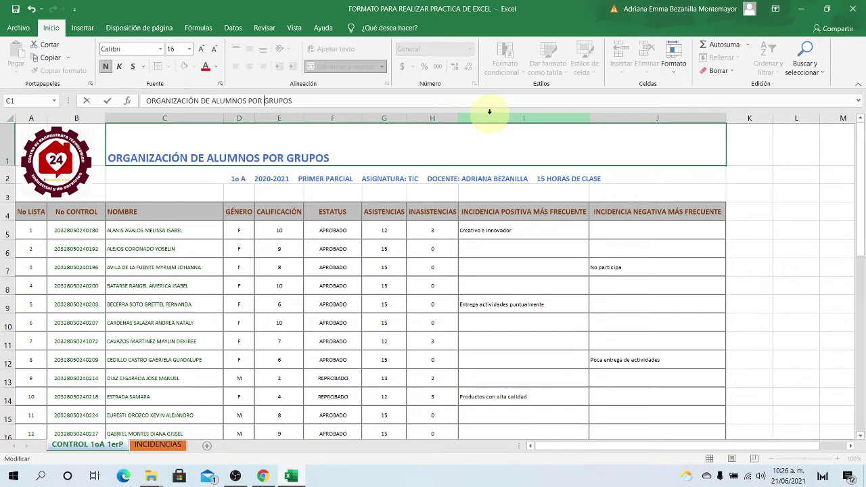
click(387, 162)
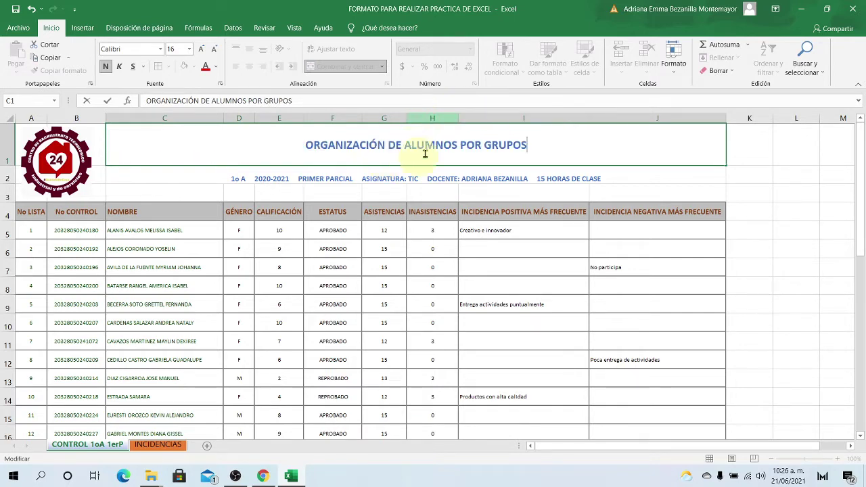
key(BackSpace)
click(765, 175)
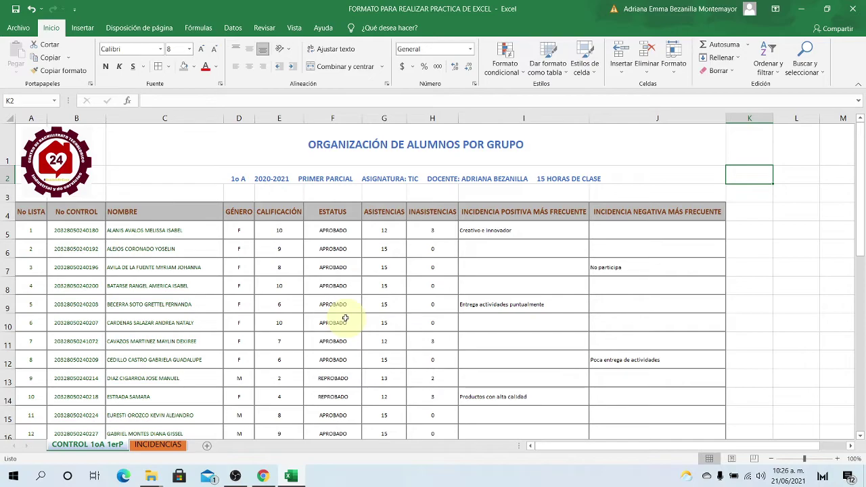
Delete the blank rows 51 to 71 between the end of the student list and the ESTADÍSTICAS block
scroll(350, 314, down, 2)
scroll(351, 313, up, 1)
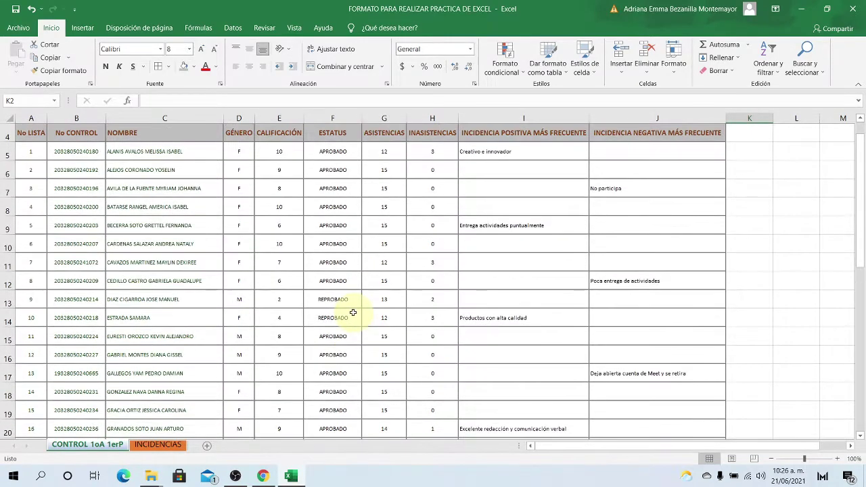
scroll(352, 312, down, 1)
scroll(352, 312, down, 9)
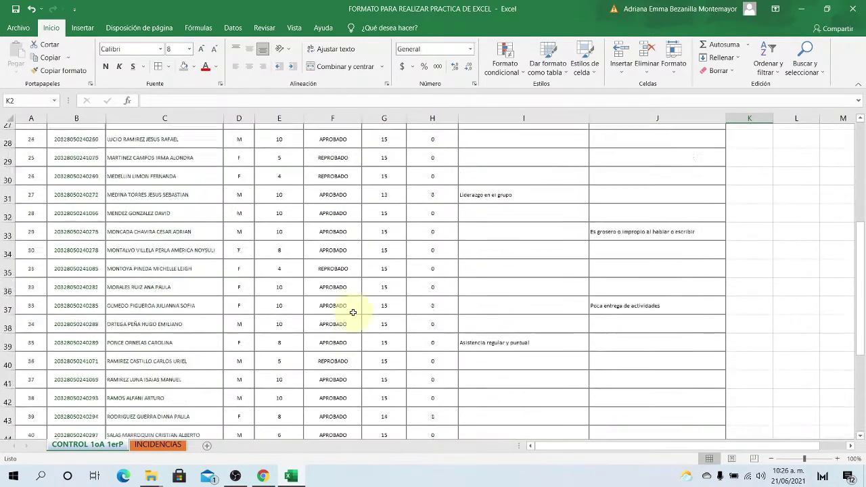
scroll(352, 312, down, 4)
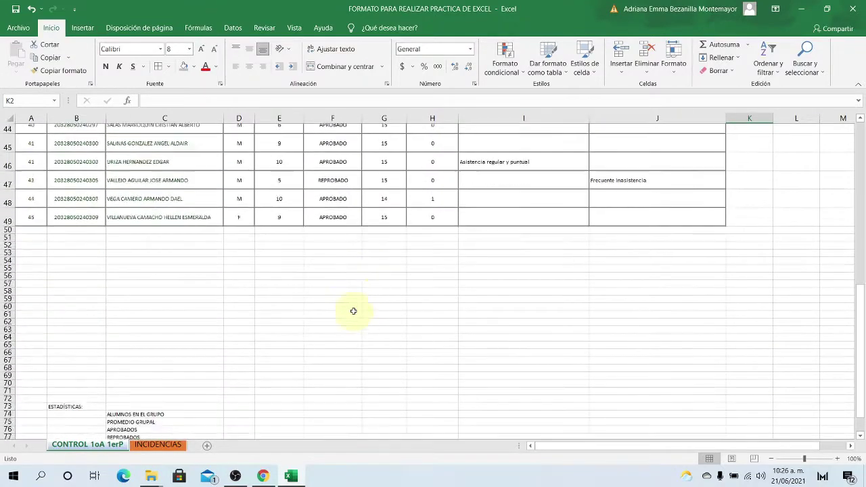
scroll(354, 311, down, 1)
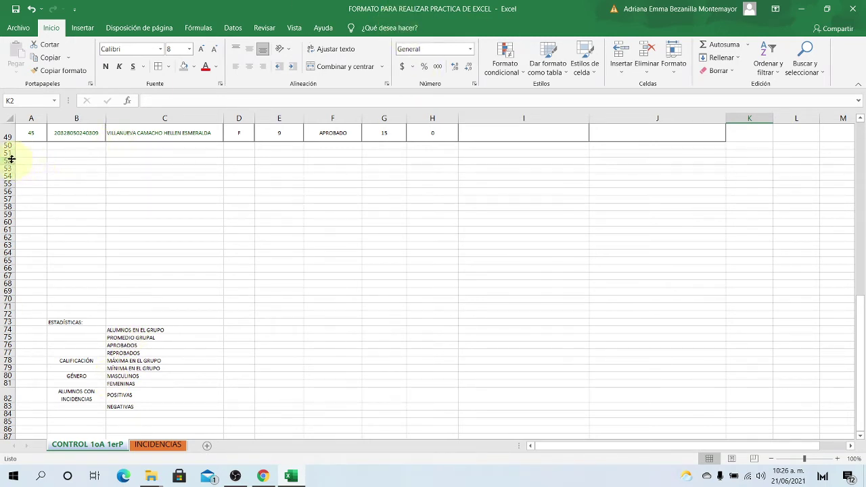
drag(7, 154, 3, 305)
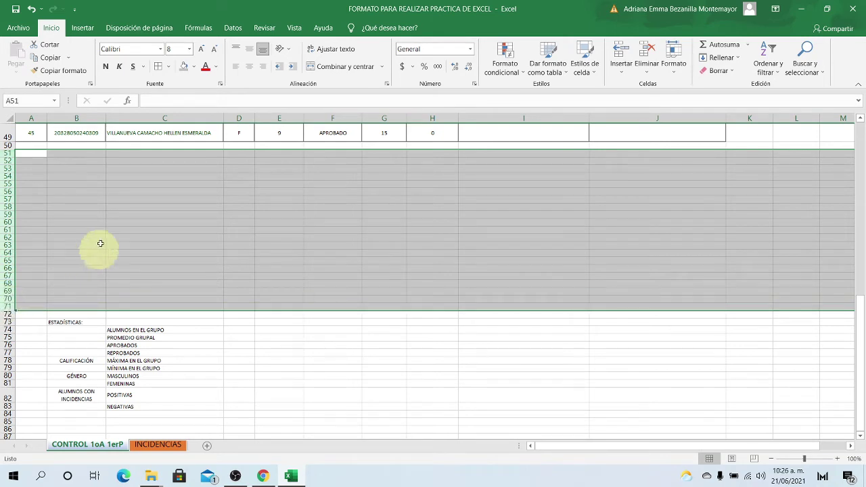
right_click(8, 199)
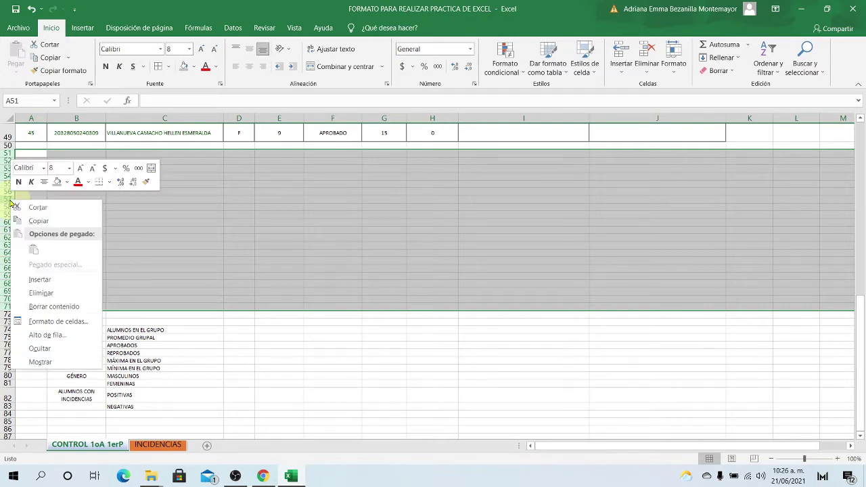
click(46, 295)
click(266, 258)
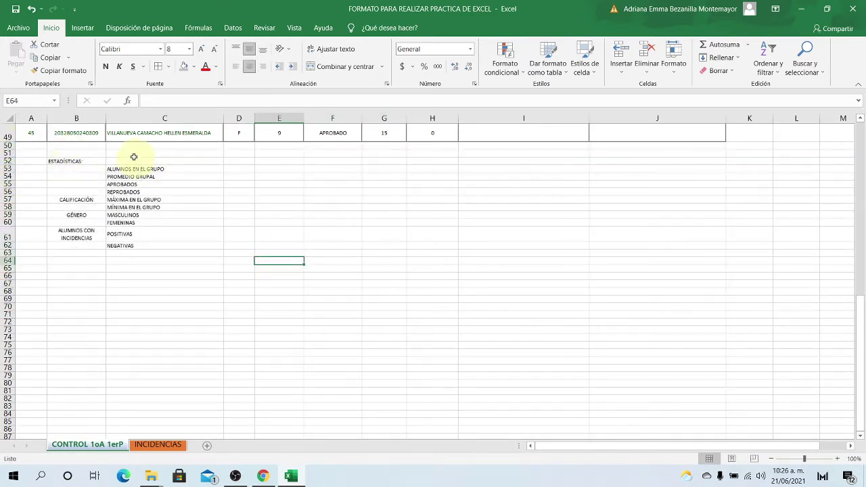
Delete the extra blank row 51 directly above the ESTADÍSTICAS heading
right_click(4, 153)
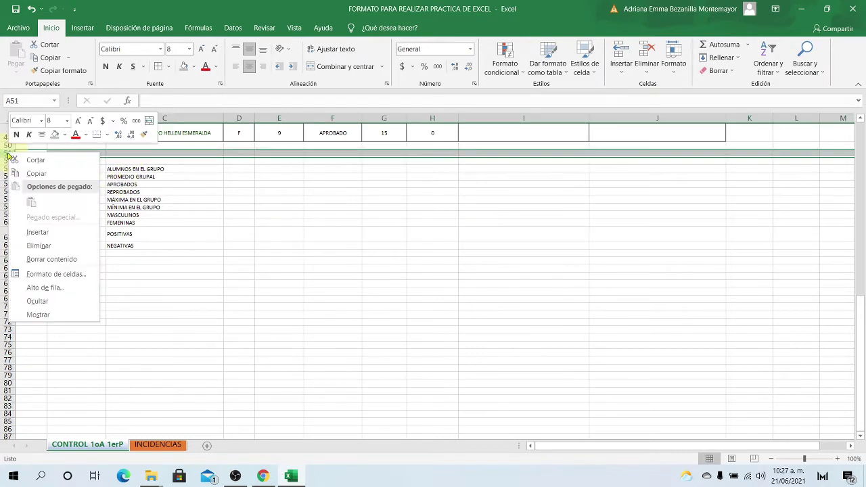
click(39, 246)
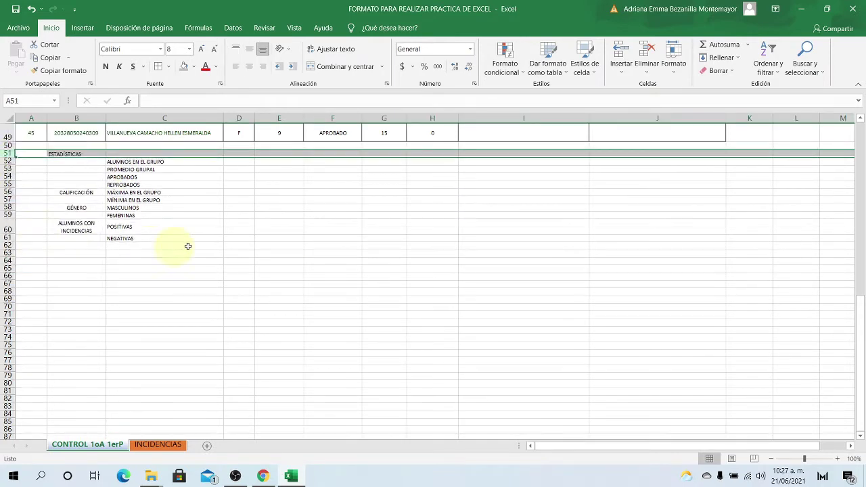
click(239, 245)
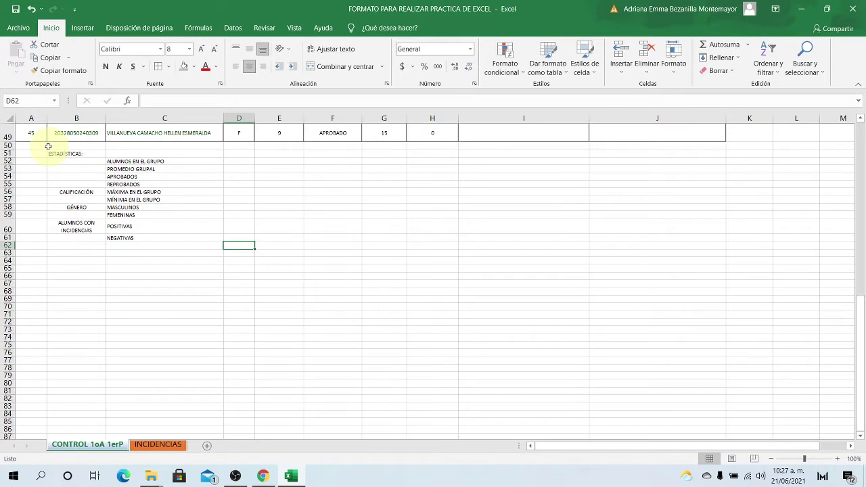
Set the height of rows 50 to 61 to 25 and align their contents vertically to the middle
click(8, 145)
drag(9, 145, 22, 240)
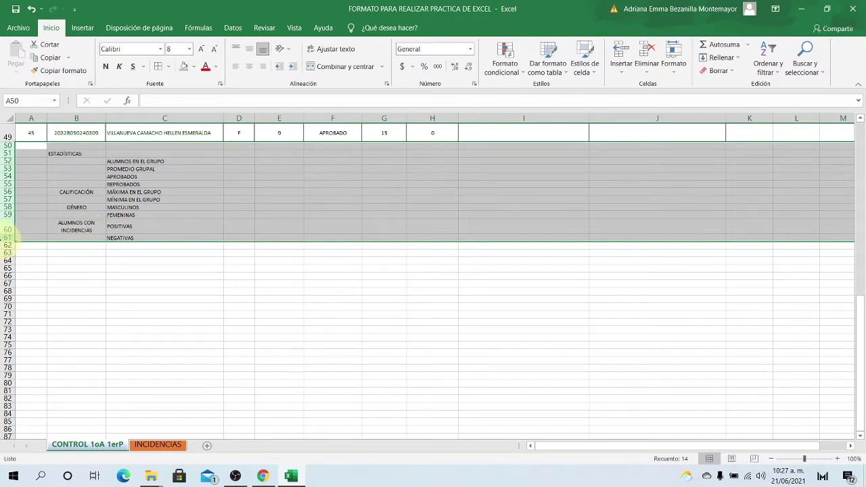
right_click(6, 175)
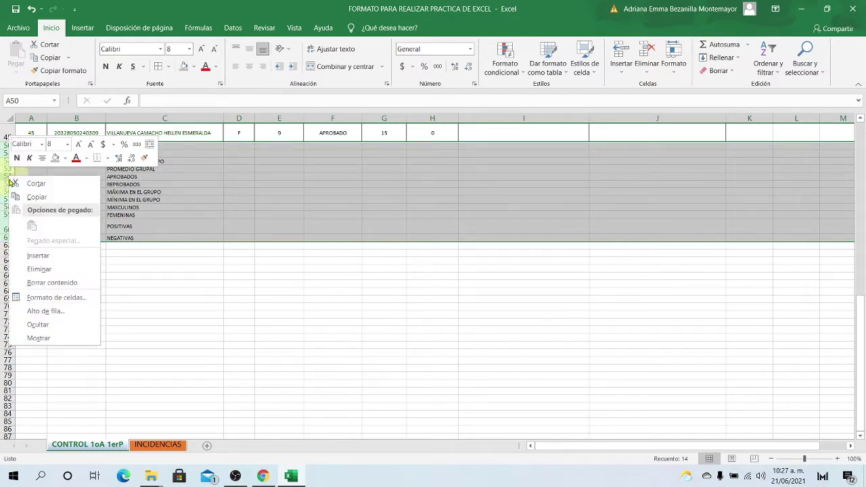
click(39, 308)
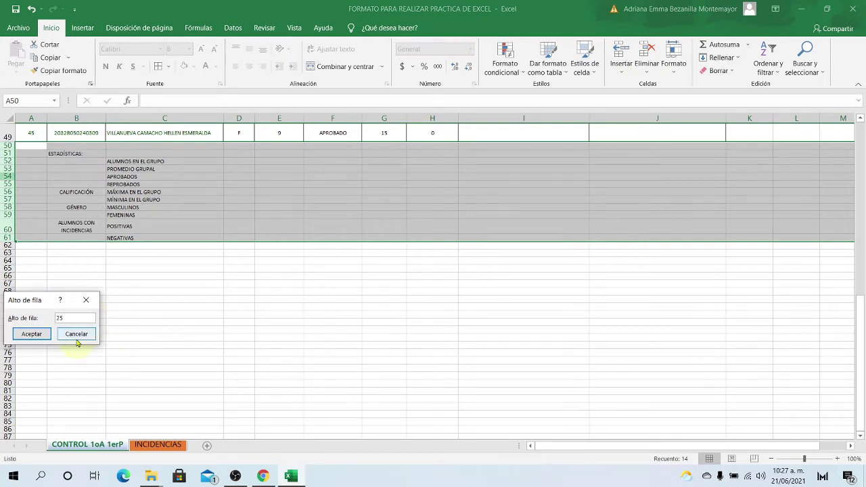
click(31, 335)
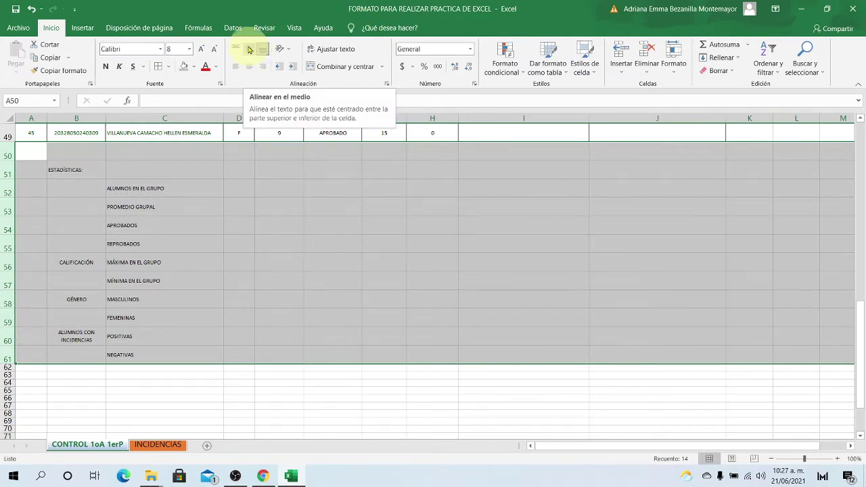
click(249, 52)
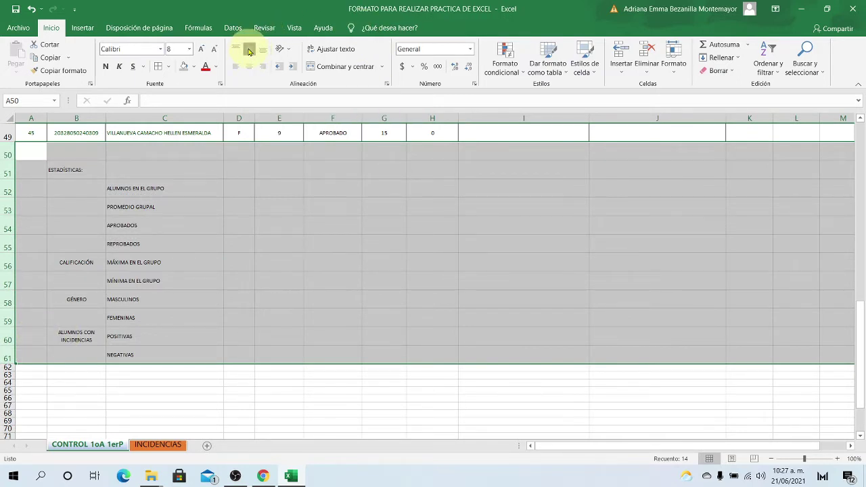
click(289, 263)
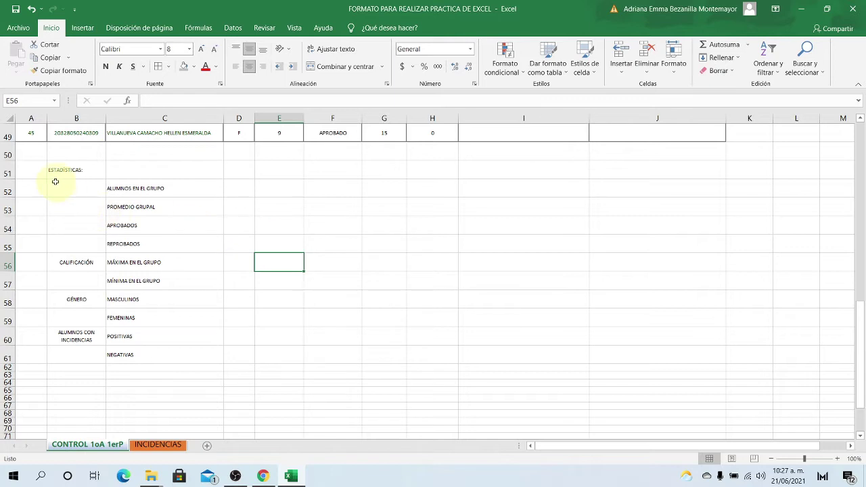
Increase the font size of the statistics block B51:D61 to 10
drag(73, 171, 248, 349)
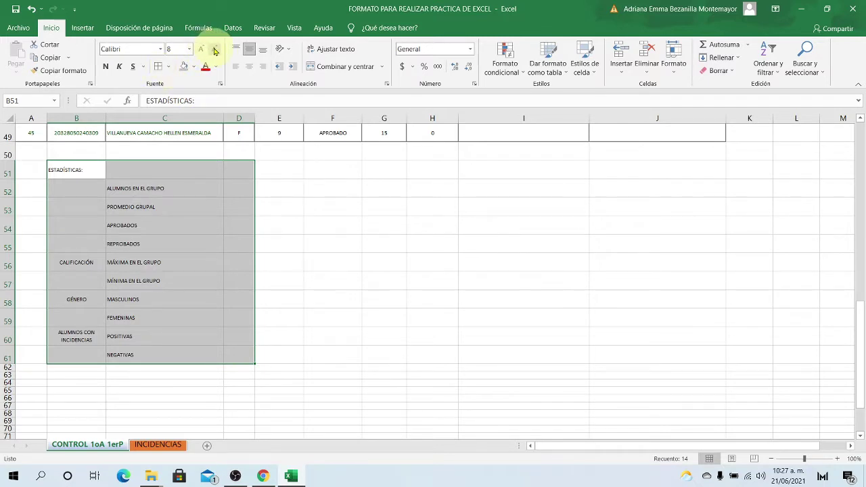
click(202, 50)
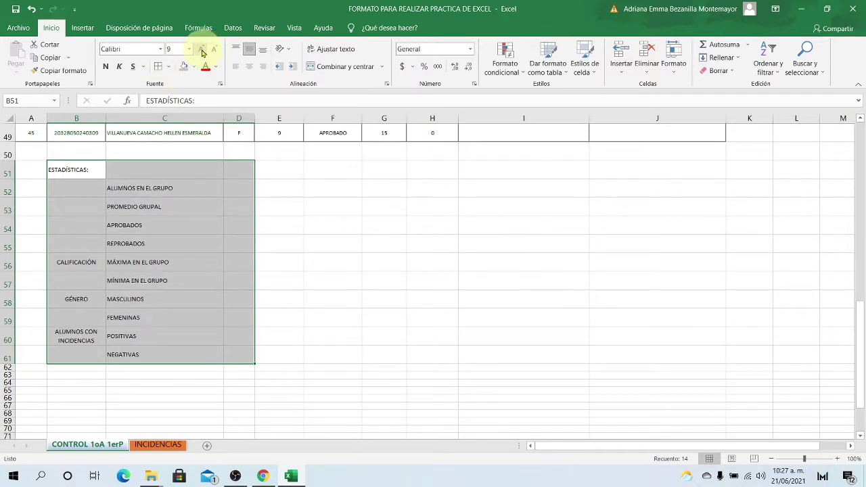
click(202, 50)
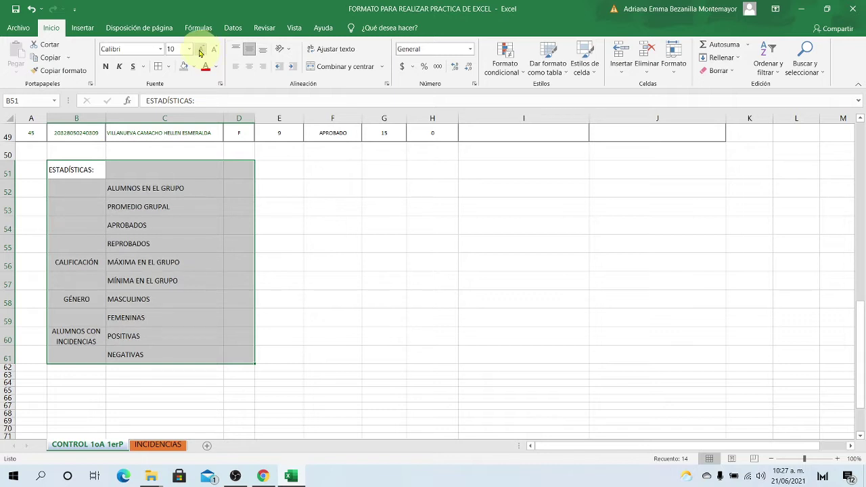
click(180, 300)
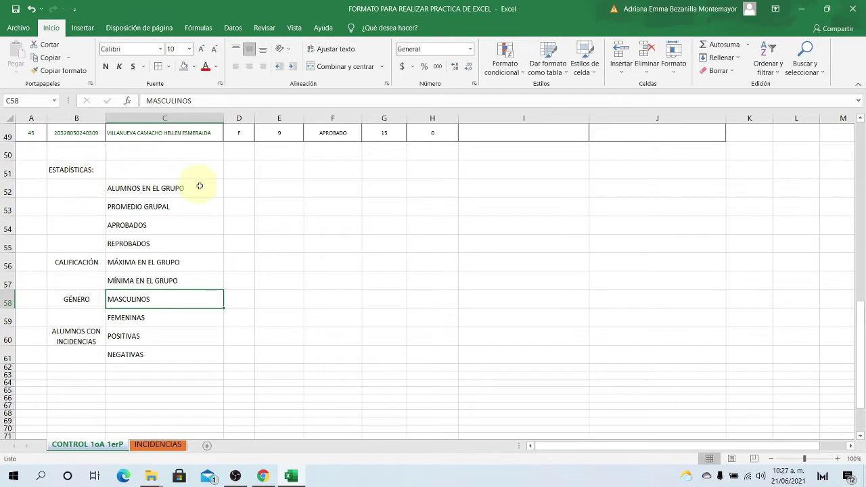
click(186, 344)
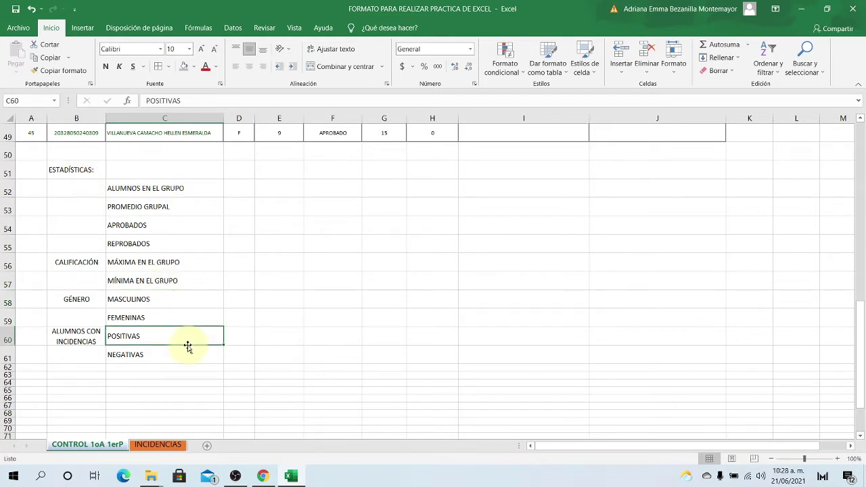
Reduce the row height of the statistics rows 51 to 61 slightly
drag(8, 171, 10, 357)
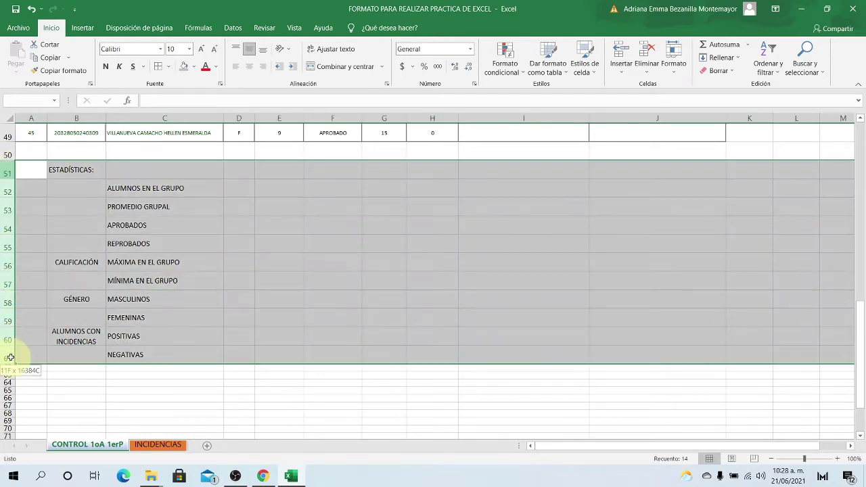
right_click(9, 245)
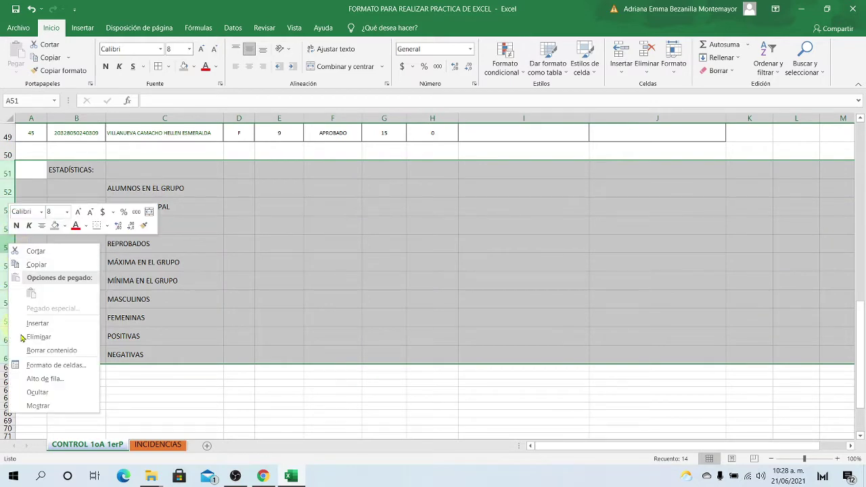
click(44, 380)
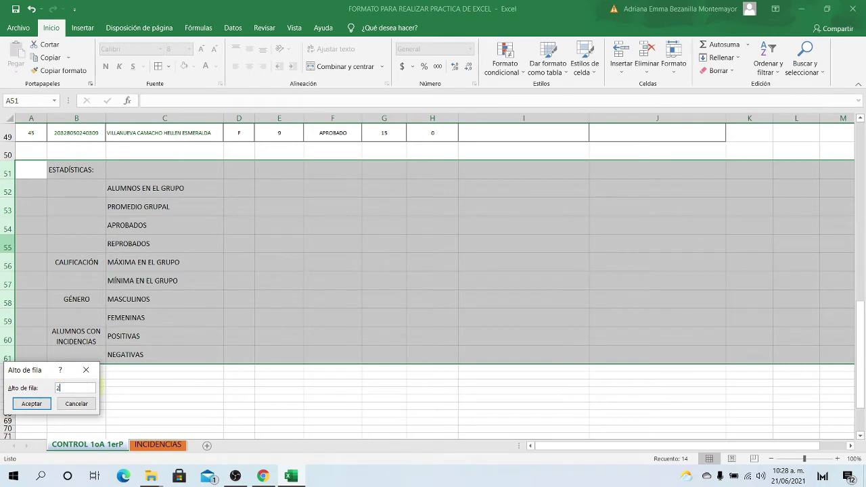
click(33, 404)
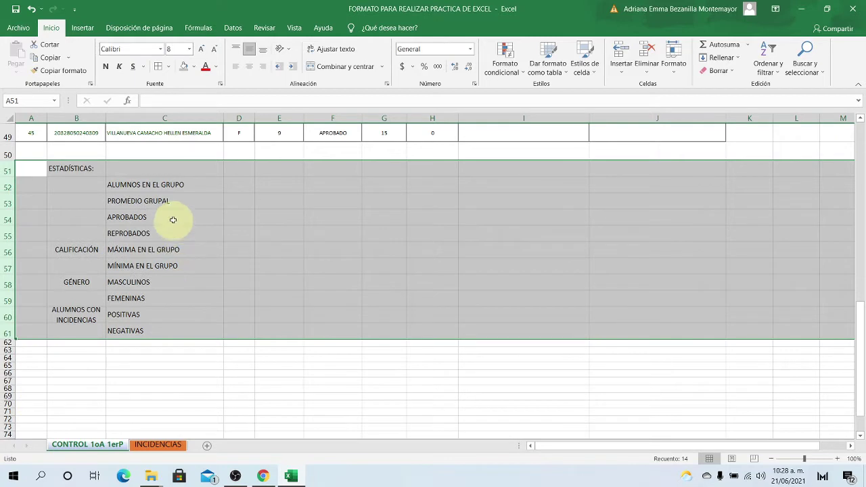
click(250, 286)
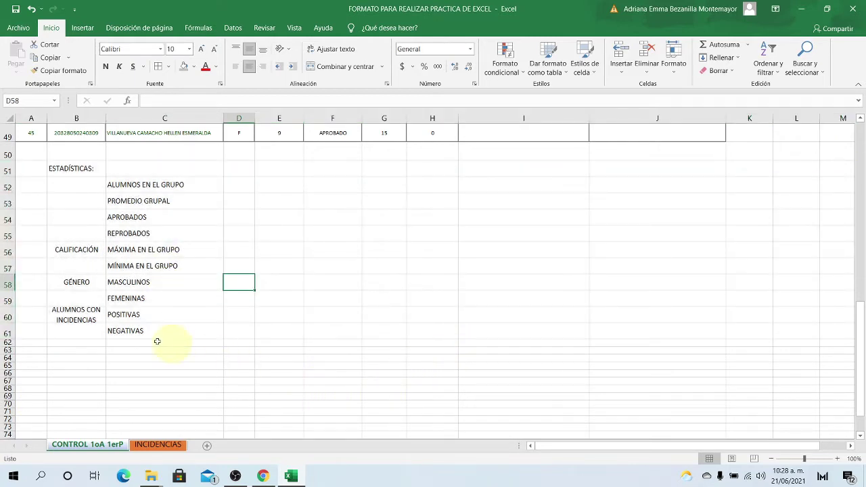
Make the ESTADÍSTICAS: heading in cell B51 bold and set its font size to 12
click(69, 170)
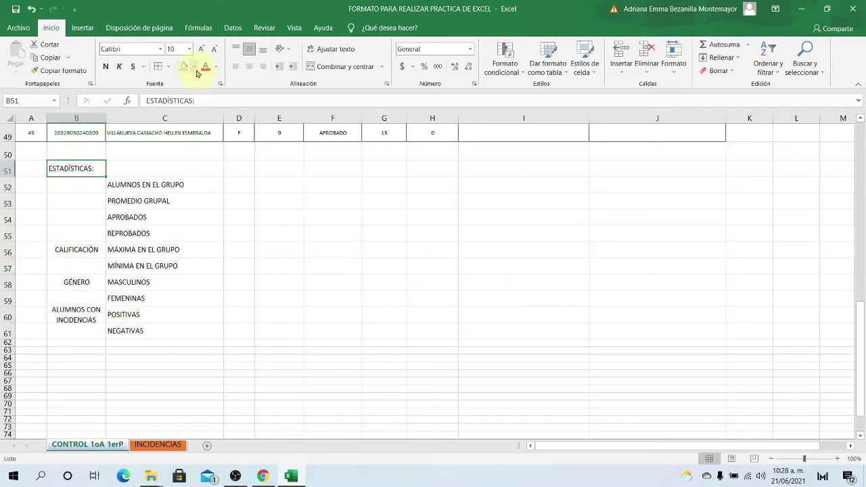
click(105, 66)
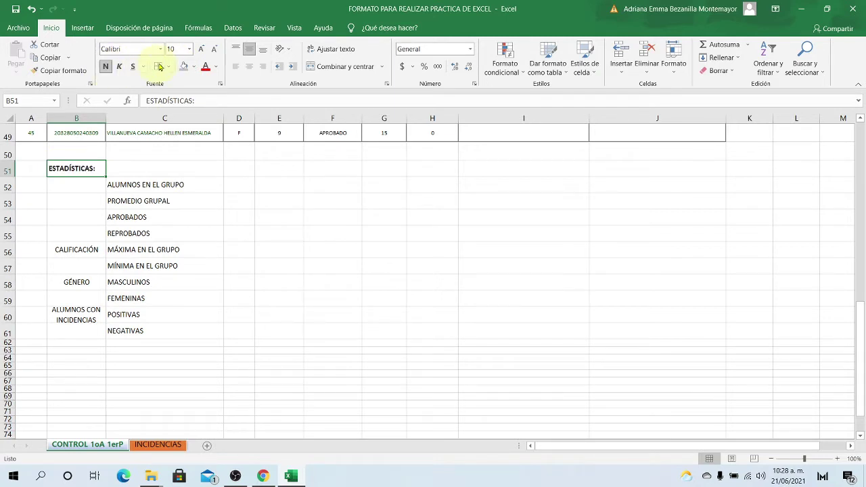
click(202, 50)
click(204, 50)
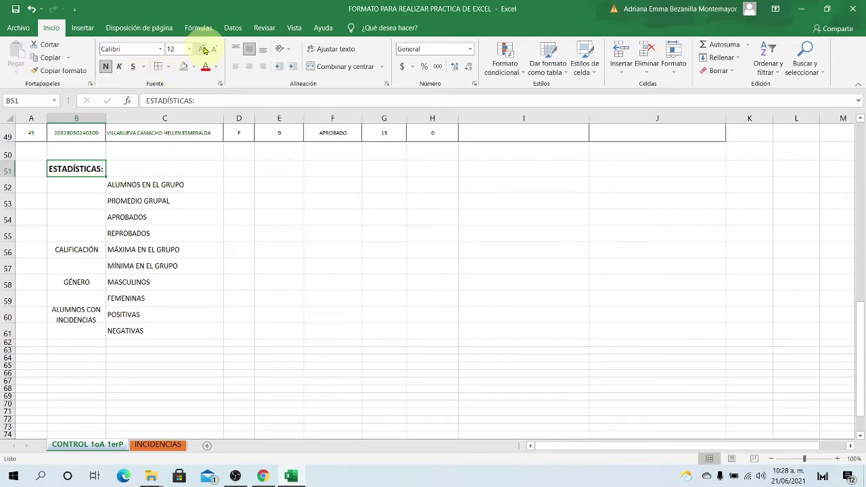
click(239, 298)
click(276, 329)
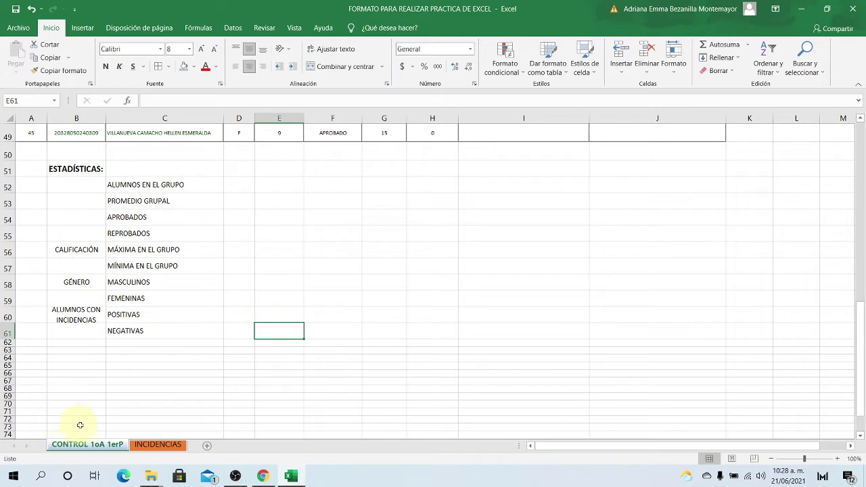
drag(71, 169, 193, 172)
drag(87, 192, 194, 188)
click(193, 250)
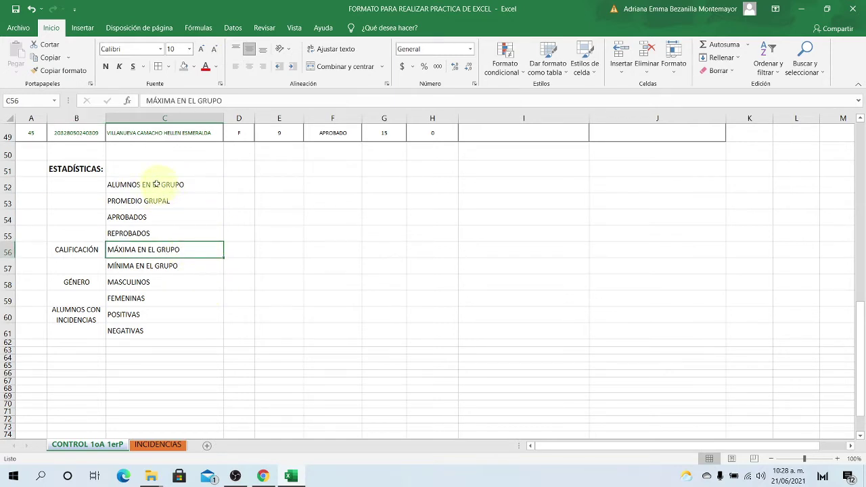
drag(149, 183, 232, 233)
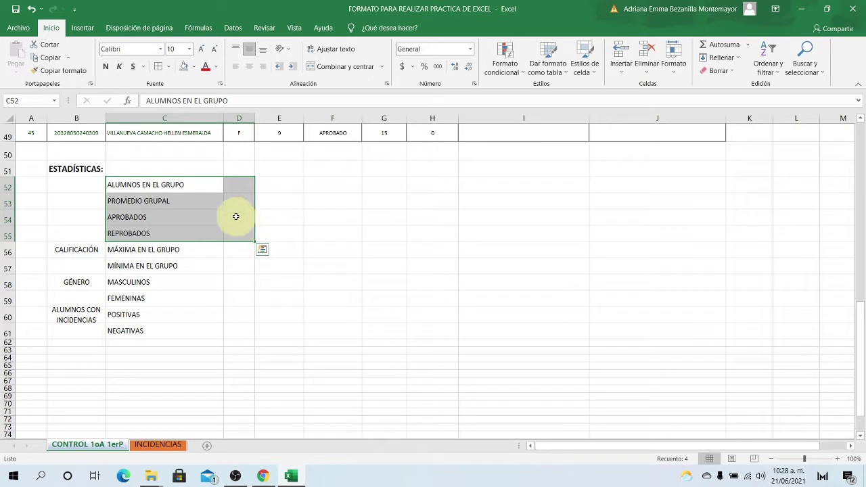
click(174, 215)
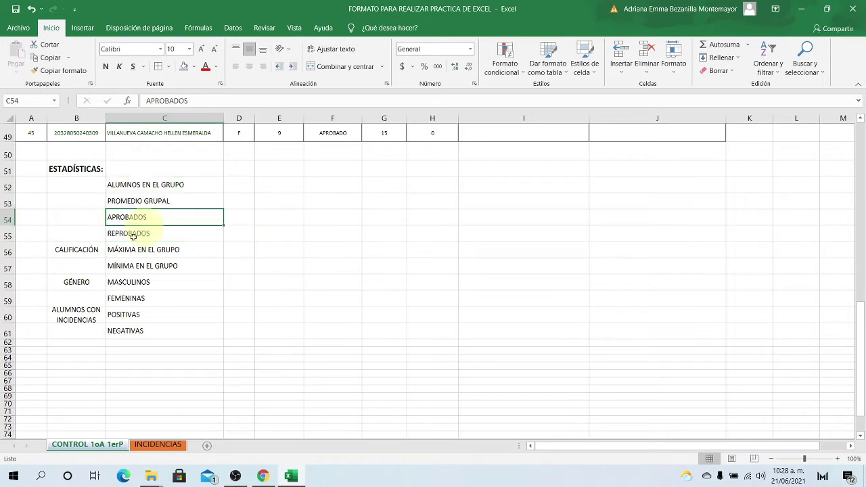
Merge and center the CALIFICACIÓN label across cells B56:B57, beside the maximum and minimum rows
click(80, 247)
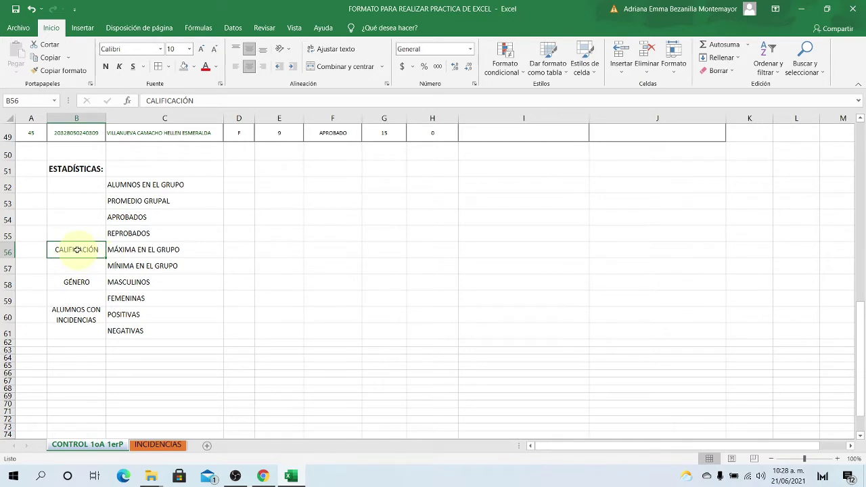
click(113, 251)
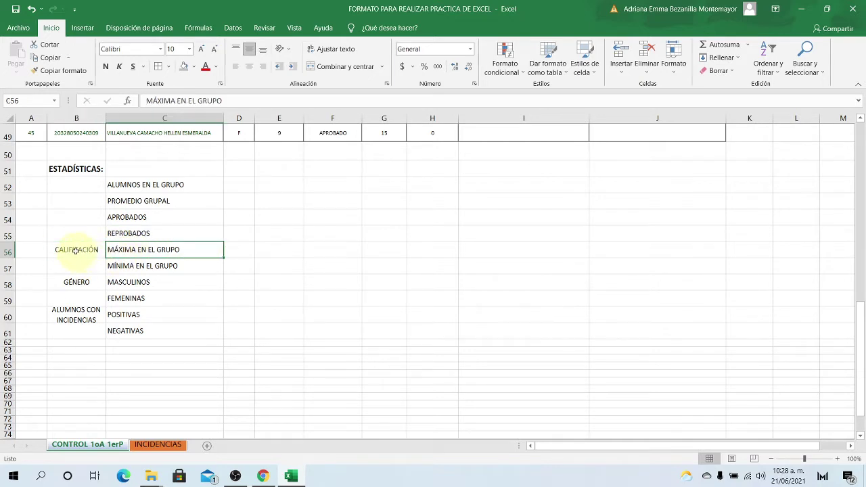
click(91, 251)
click(123, 265)
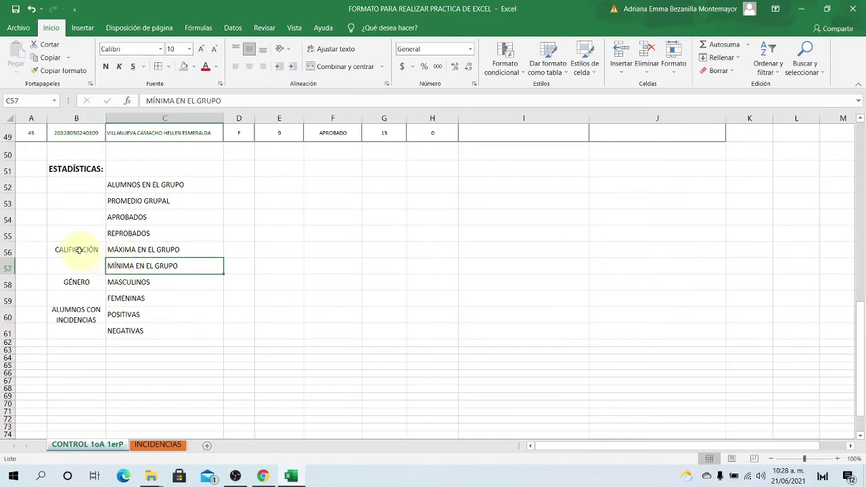
drag(78, 249, 82, 263)
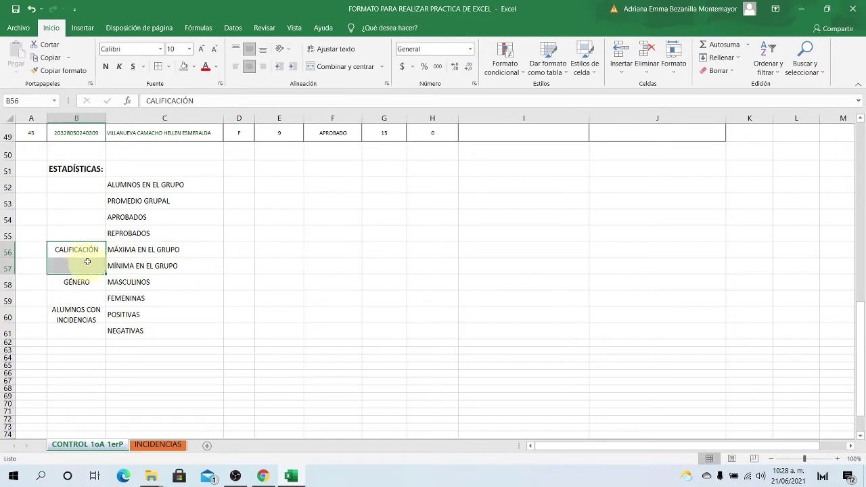
click(326, 67)
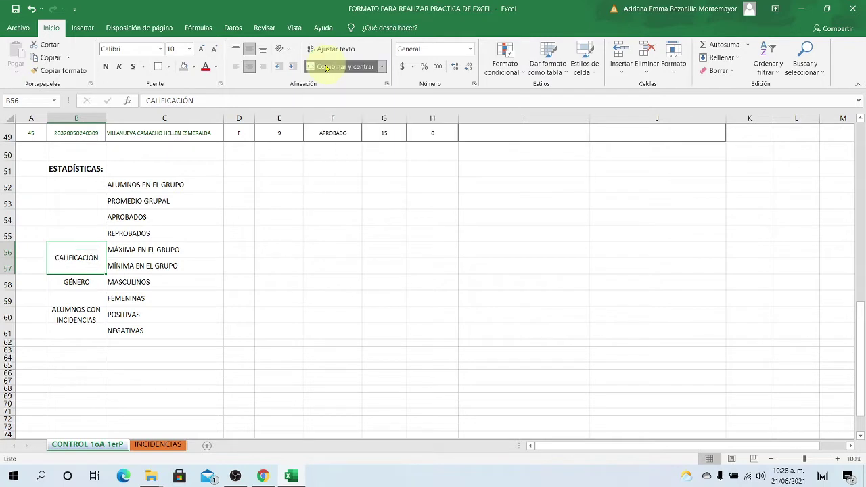
Change the first gender label in cell C58 to the singular MASCULINO
click(80, 282)
click(132, 283)
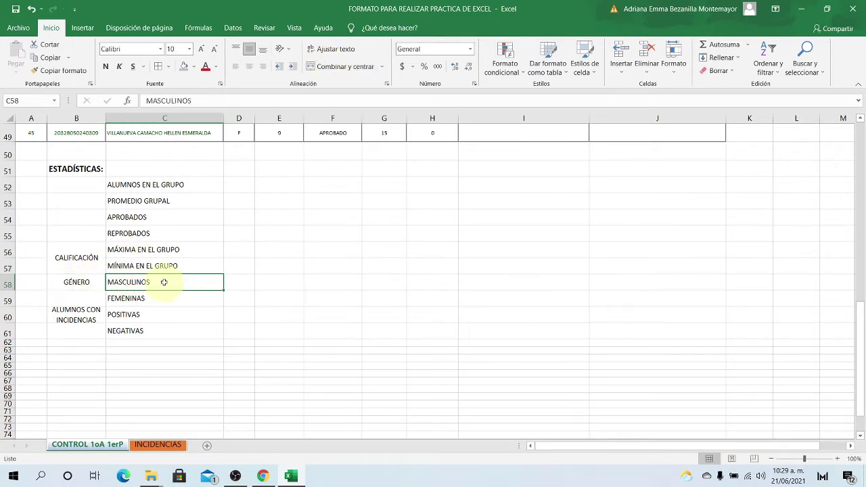
click(88, 297)
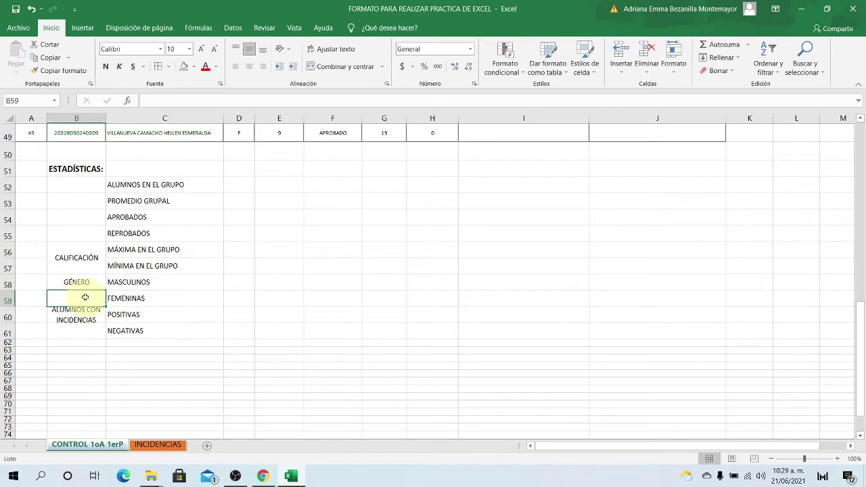
click(160, 291)
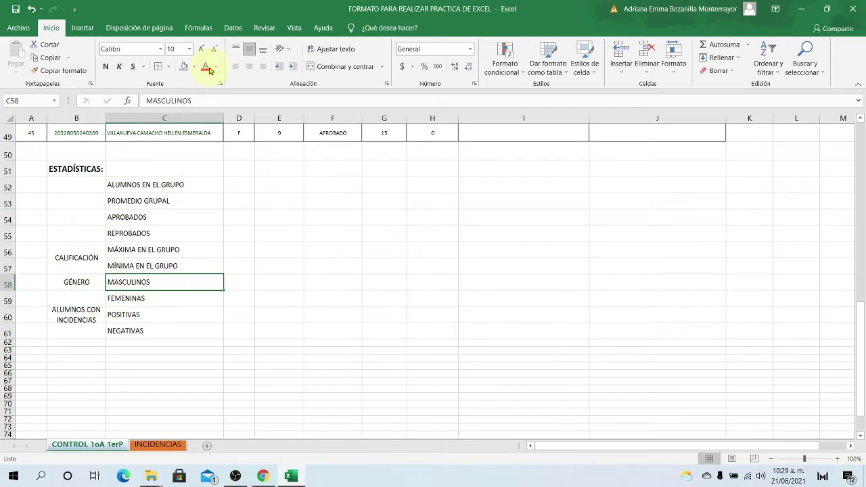
click(200, 101)
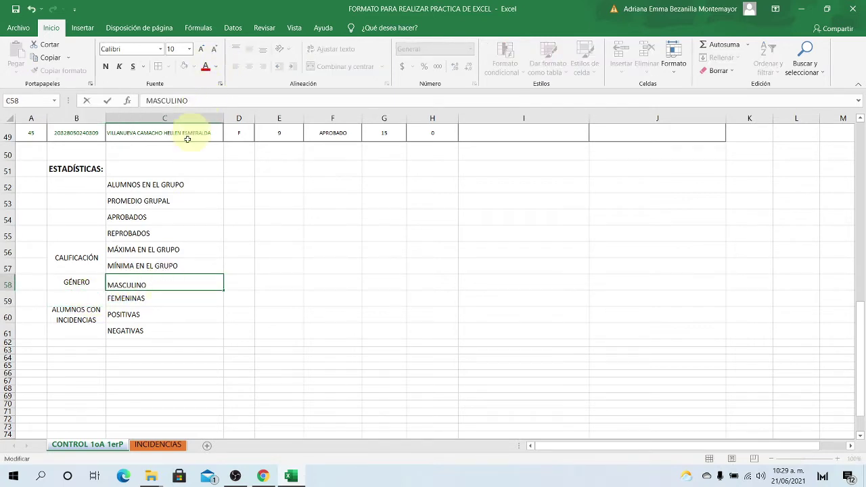
Change the second gender label in cell C59 to FEMENINO, spelled with a final letter O
click(153, 298)
click(194, 102)
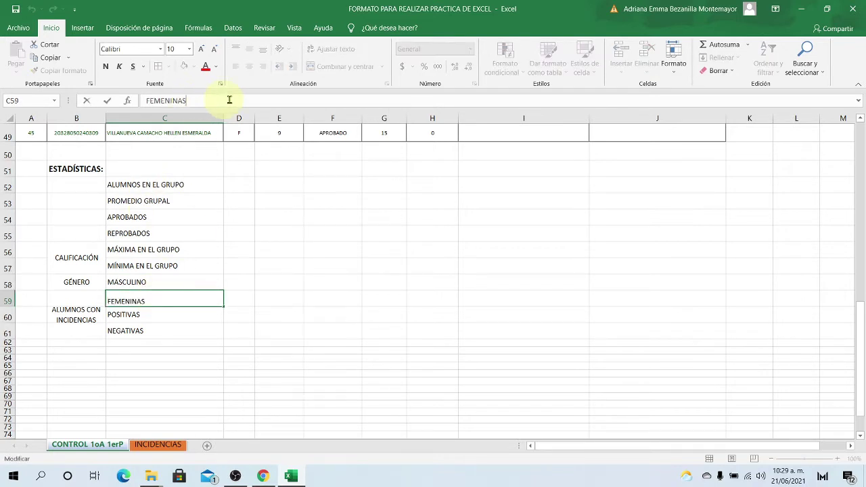
key(BackSpace)
key(BackSpace)
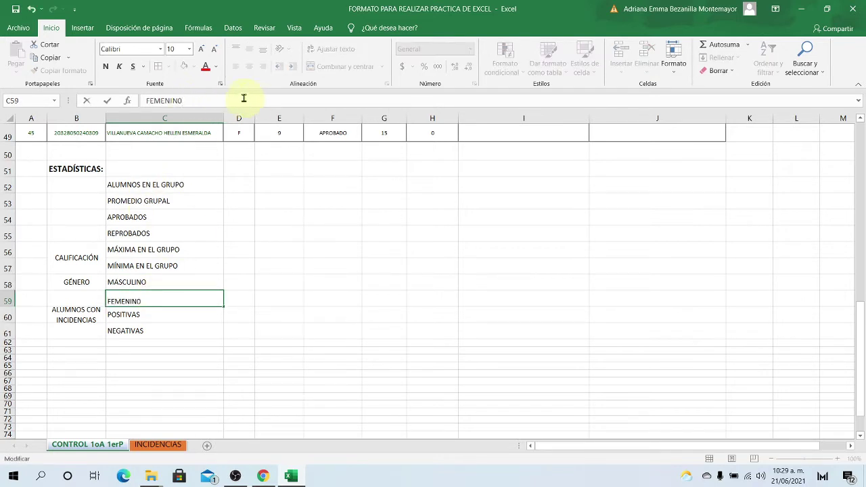
click(267, 181)
click(170, 299)
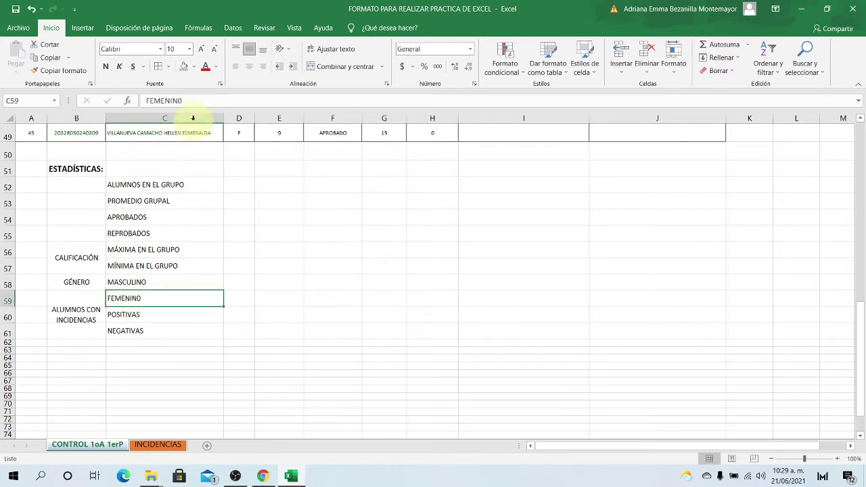
click(193, 101)
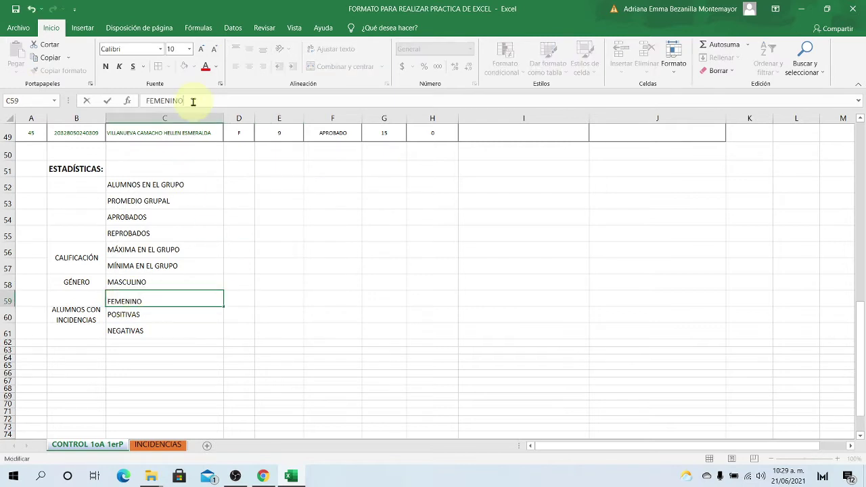
click(279, 218)
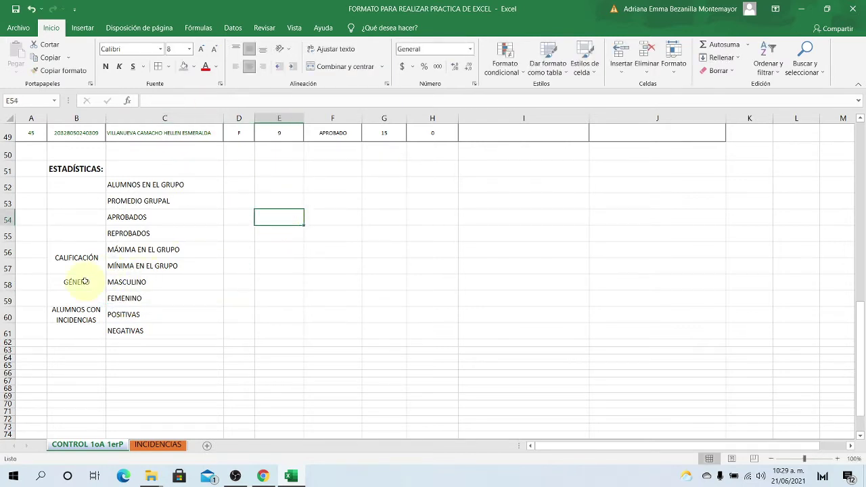
Merge and center the GÉNERO label across B58:B59 and the ALUMNOS CON INCIDENCIAS label across B60:B61
drag(85, 282, 75, 298)
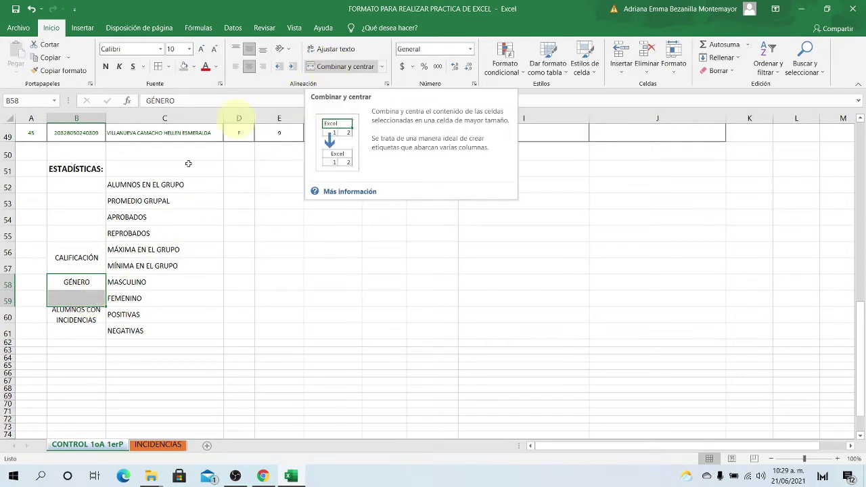
click(338, 69)
click(337, 293)
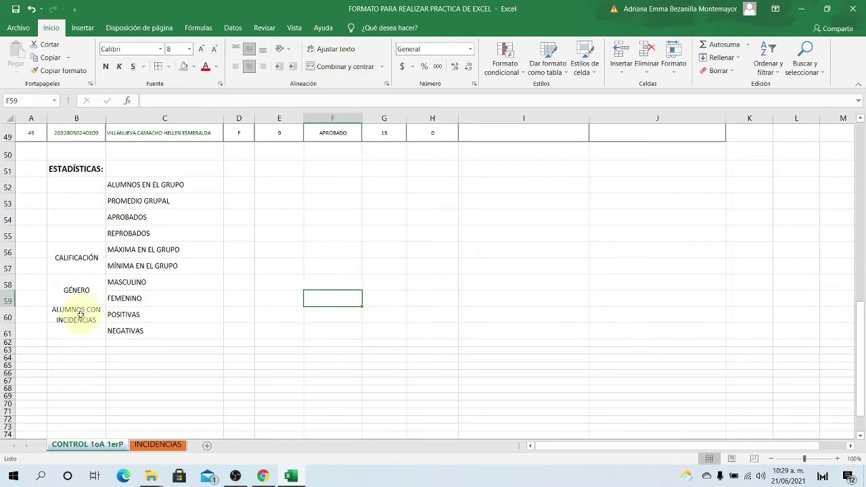
drag(80, 314, 78, 328)
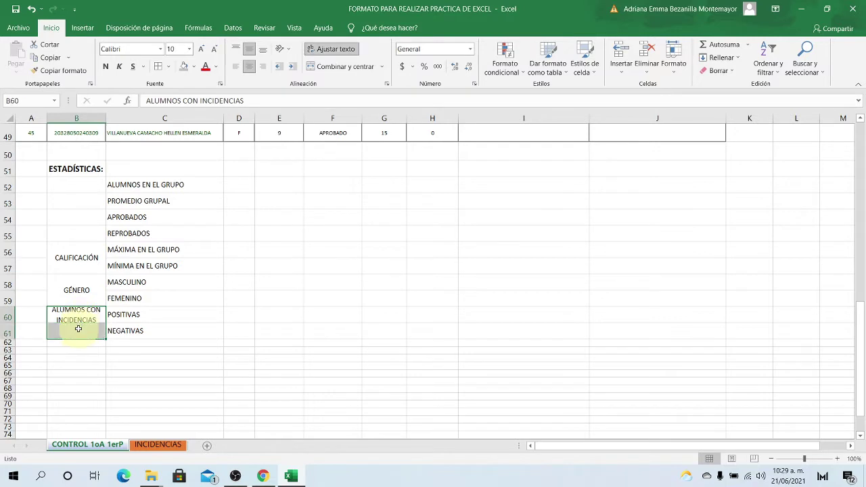
click(323, 67)
click(388, 264)
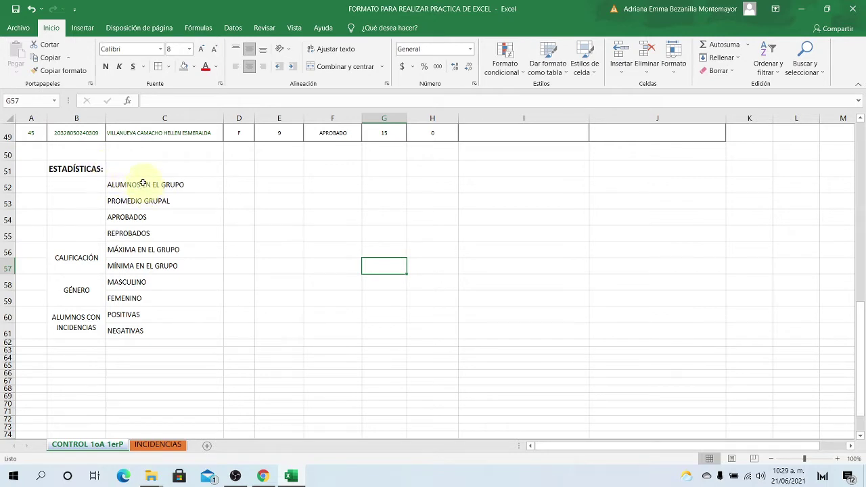
drag(141, 184, 227, 237)
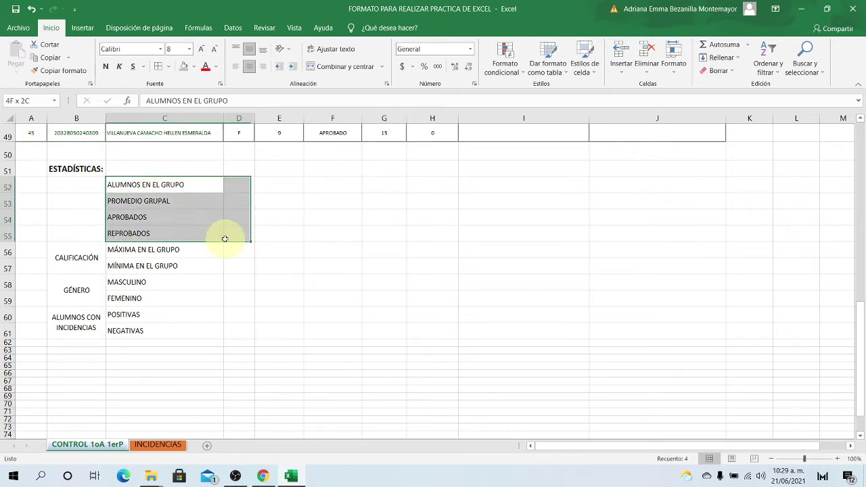
drag(83, 250, 174, 257)
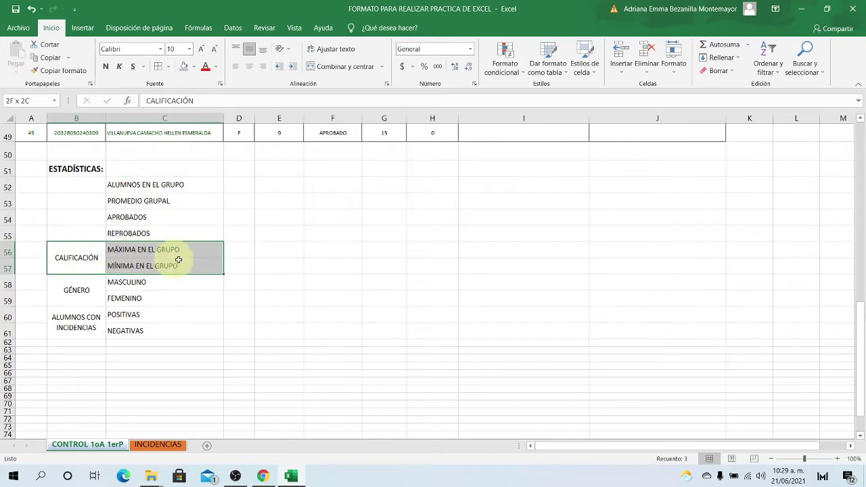
drag(77, 290, 233, 321)
click(278, 233)
drag(100, 188, 227, 329)
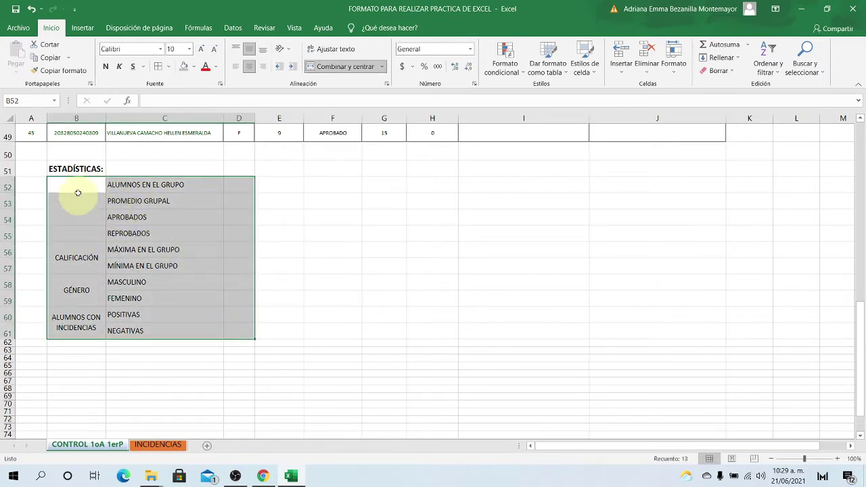
click(231, 213)
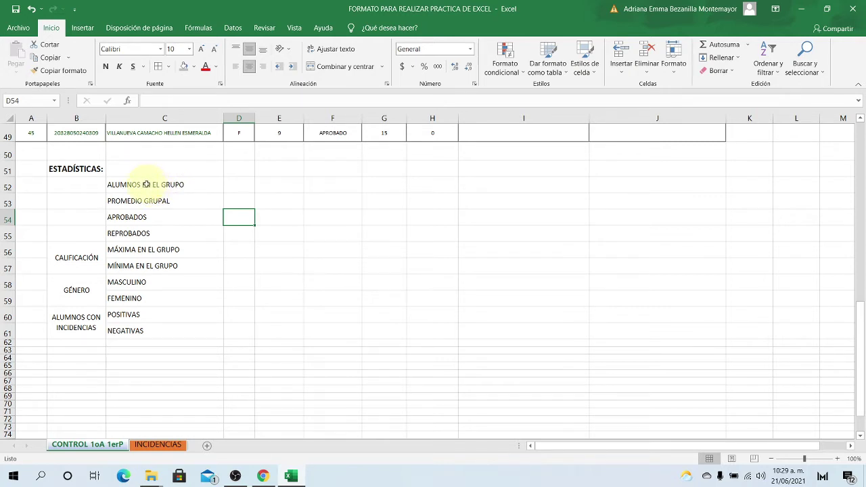
drag(146, 184, 230, 235)
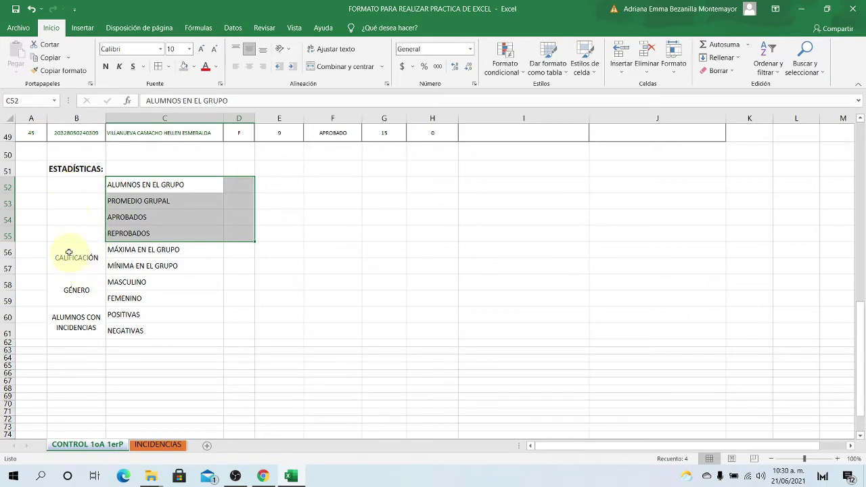
drag(69, 252, 238, 331)
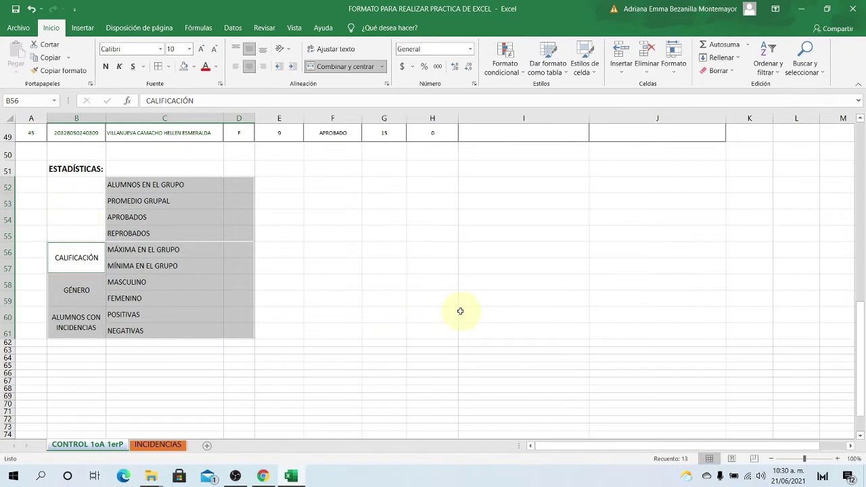
click(319, 249)
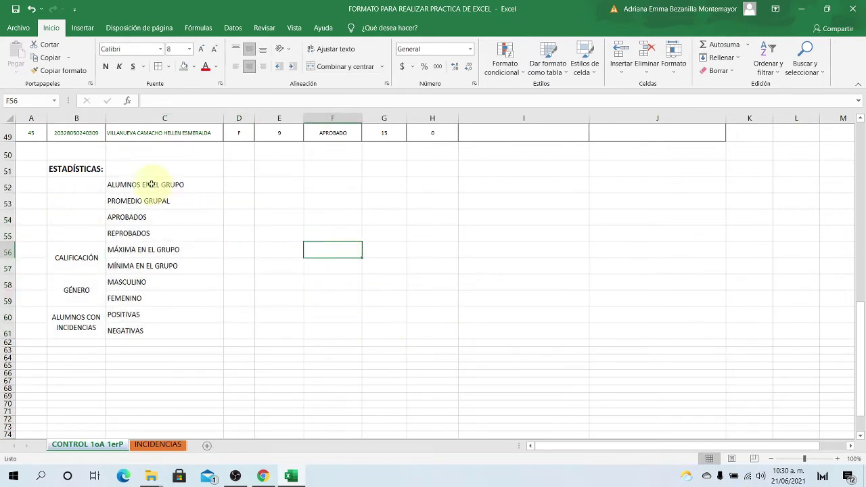
drag(130, 183, 139, 235)
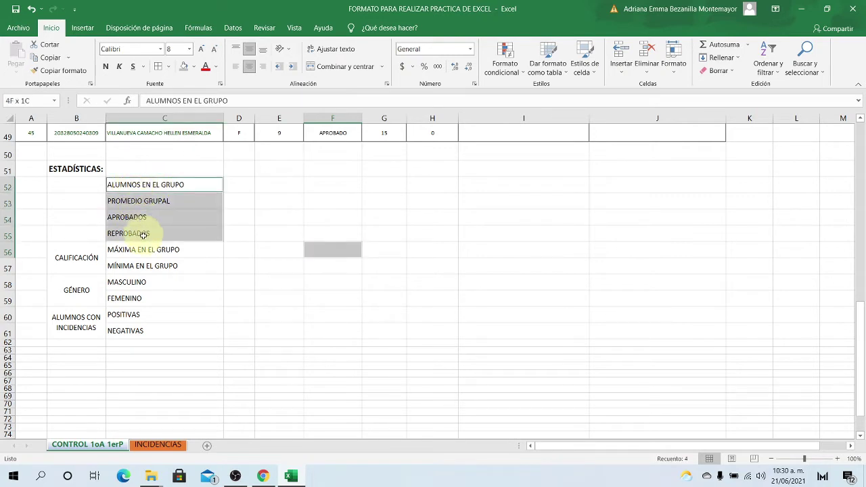
click(342, 215)
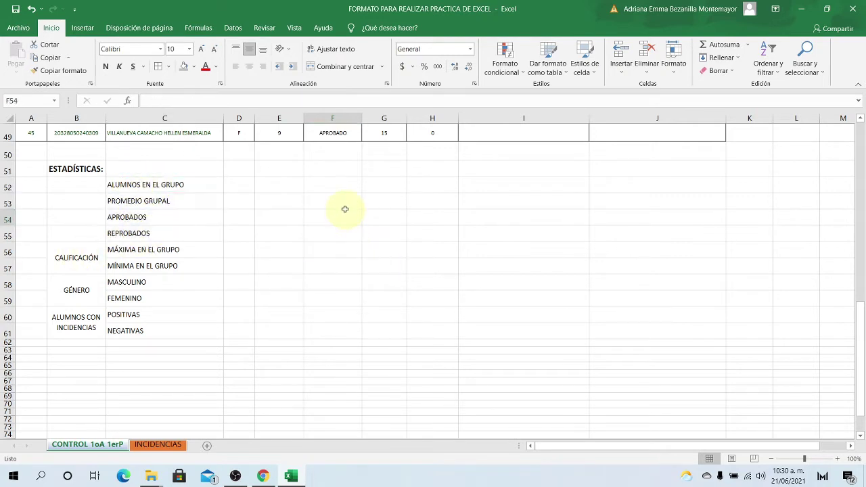
click(148, 187)
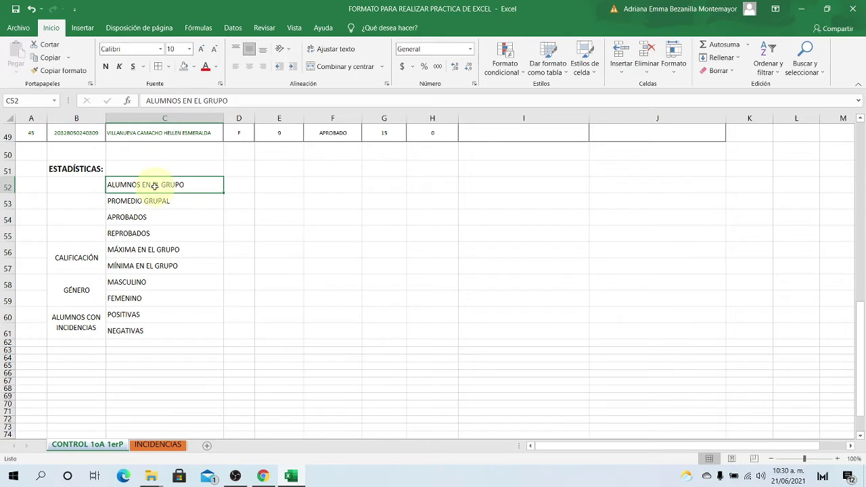
drag(148, 184, 155, 234)
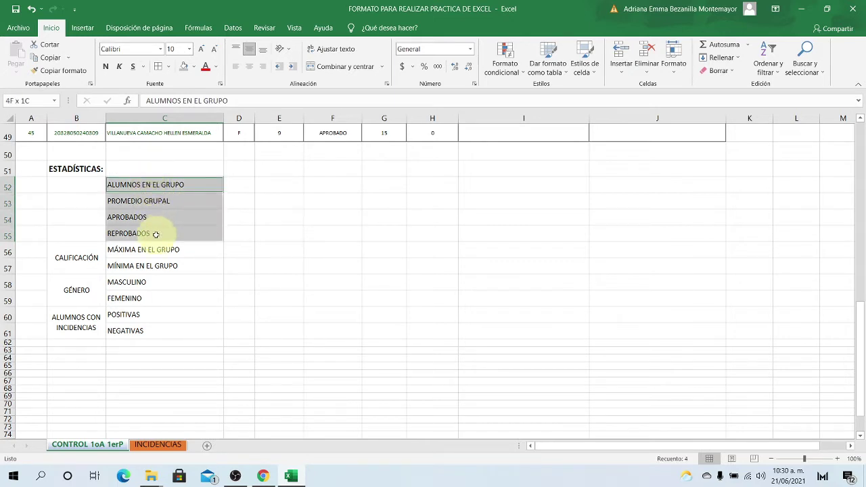
drag(87, 254, 170, 315)
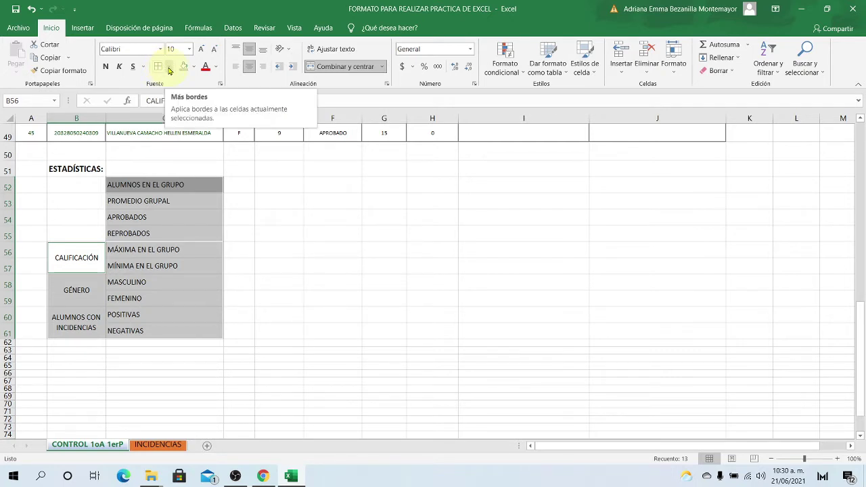
click(429, 207)
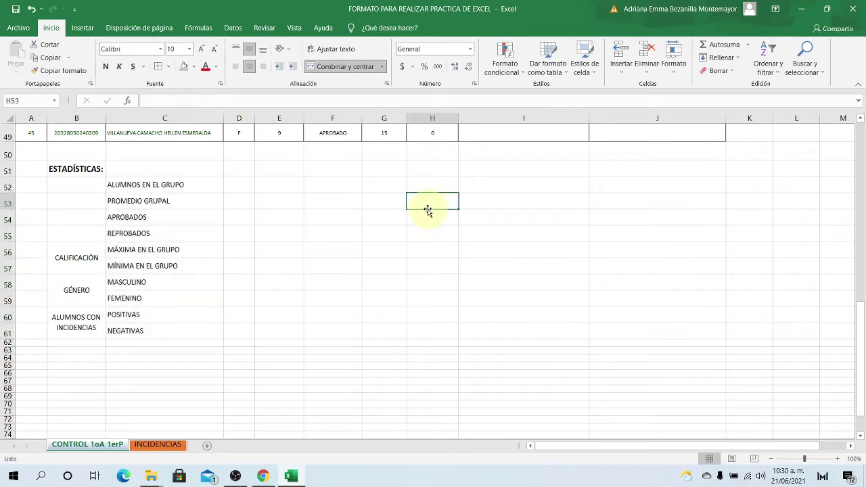
Try a combined selection of the separate blank ranges F53:H56, J54:J55, H61:I62 and J67:K70
drag(356, 196, 422, 248)
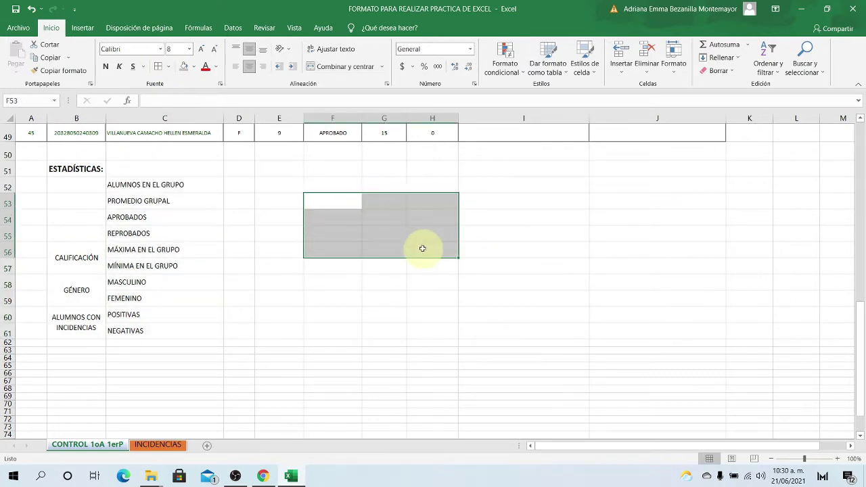
drag(648, 211, 677, 228)
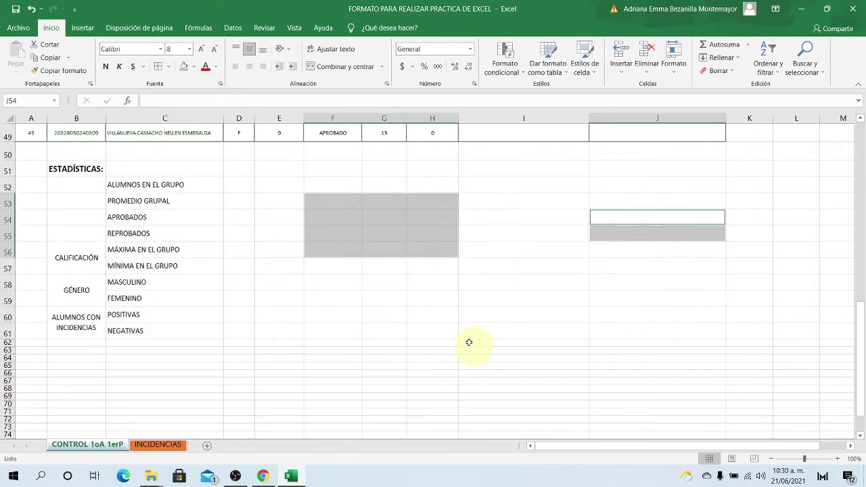
drag(433, 331, 511, 344)
drag(672, 379, 735, 406)
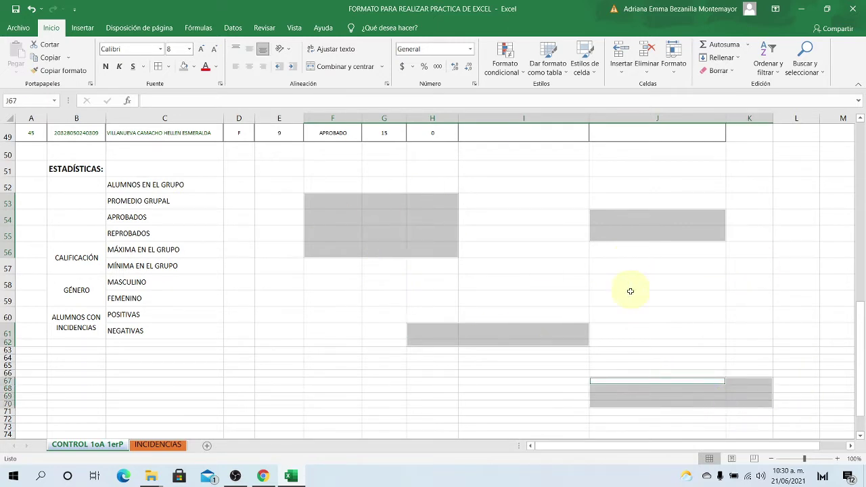
click(530, 206)
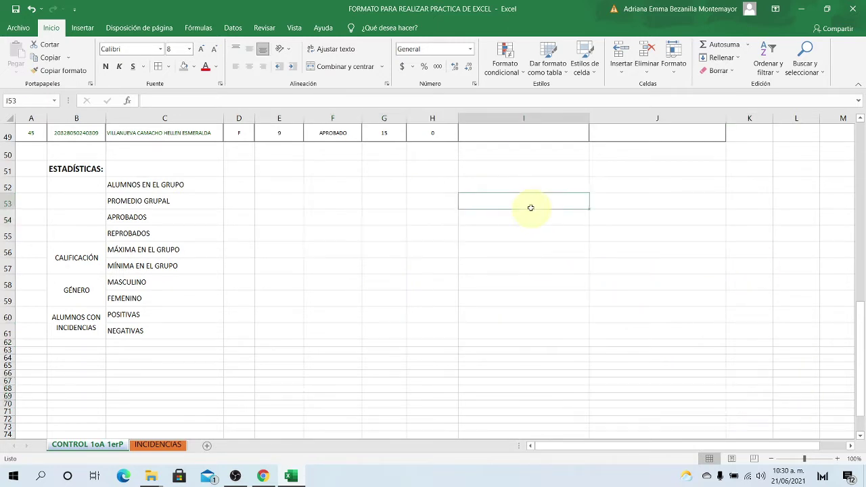
Apply gray outline and inside borders to the statistics labels in C52:C55 and B56:C61
click(129, 184)
drag(128, 184, 134, 238)
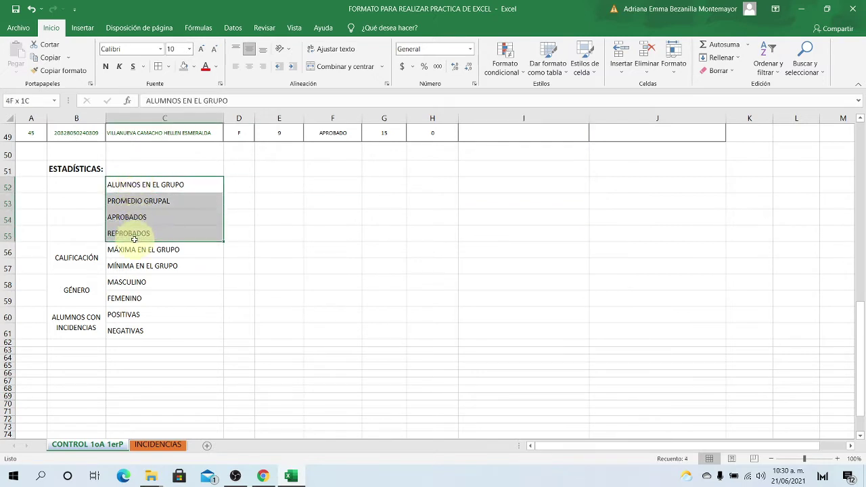
drag(85, 255, 161, 325)
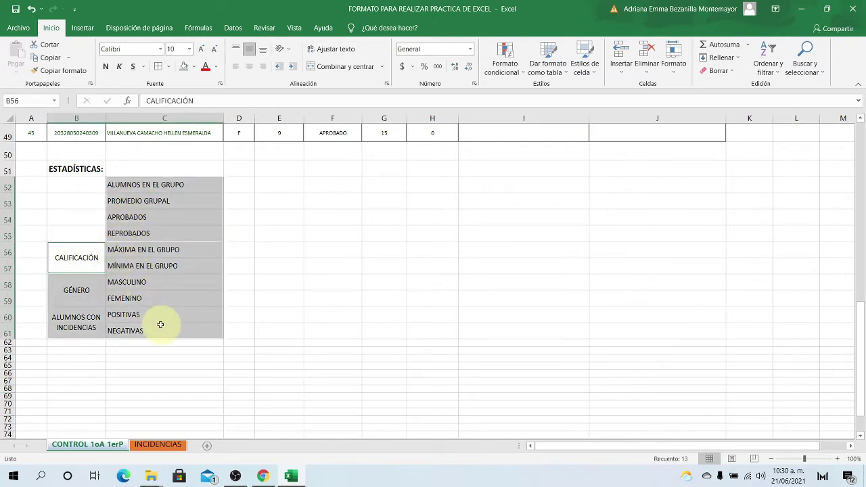
click(170, 67)
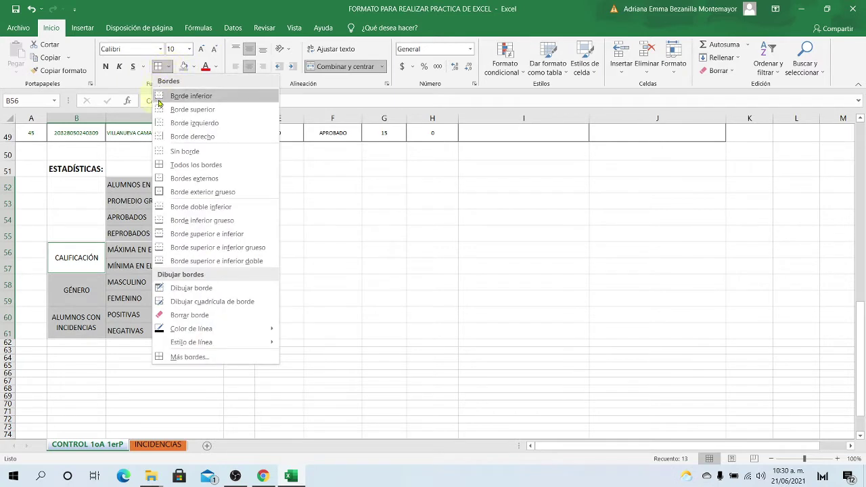
click(186, 357)
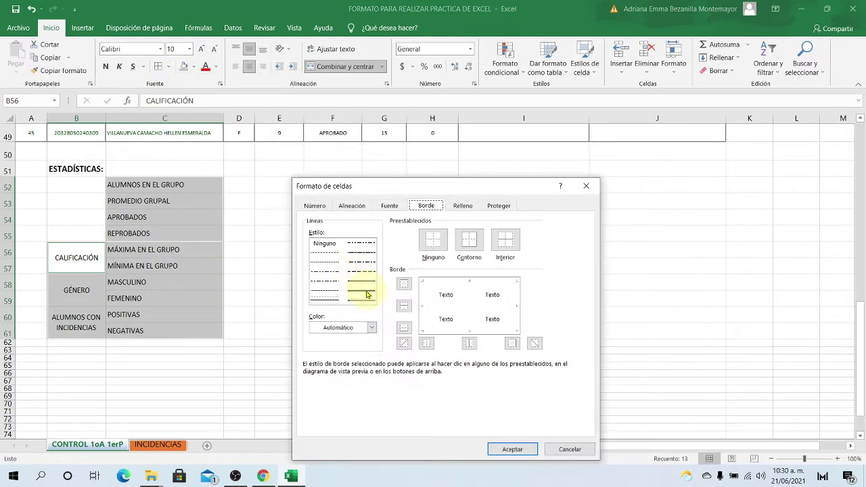
click(372, 327)
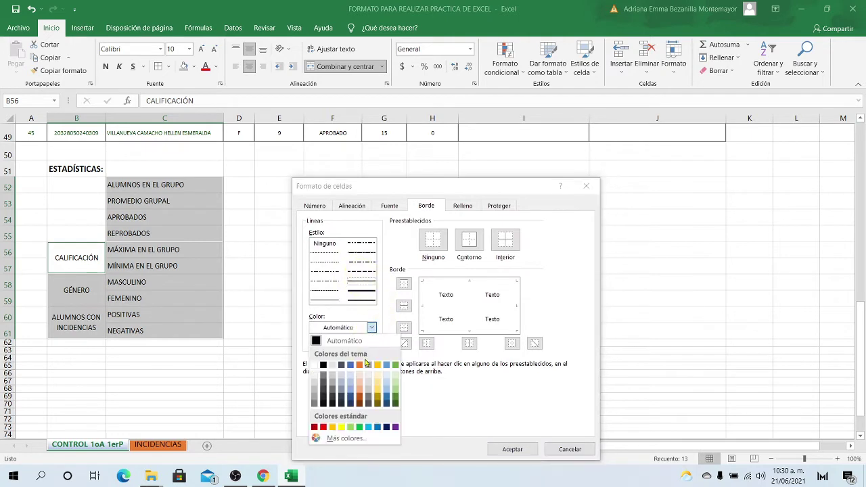
click(313, 404)
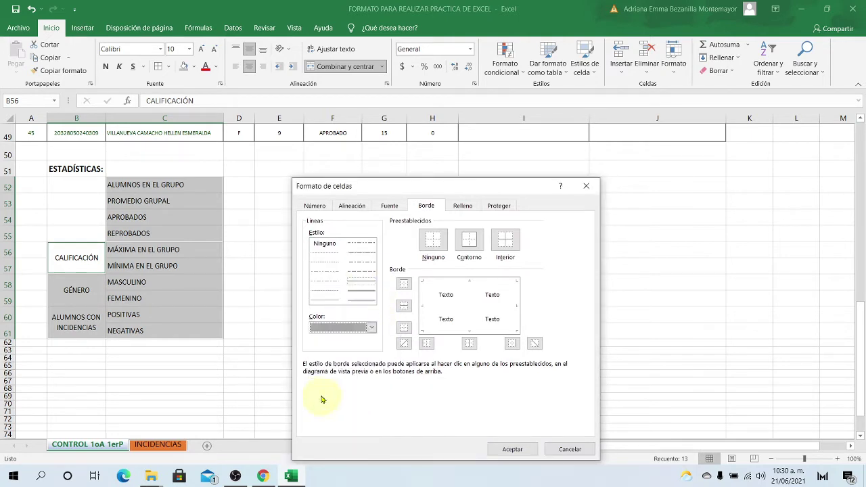
click(473, 245)
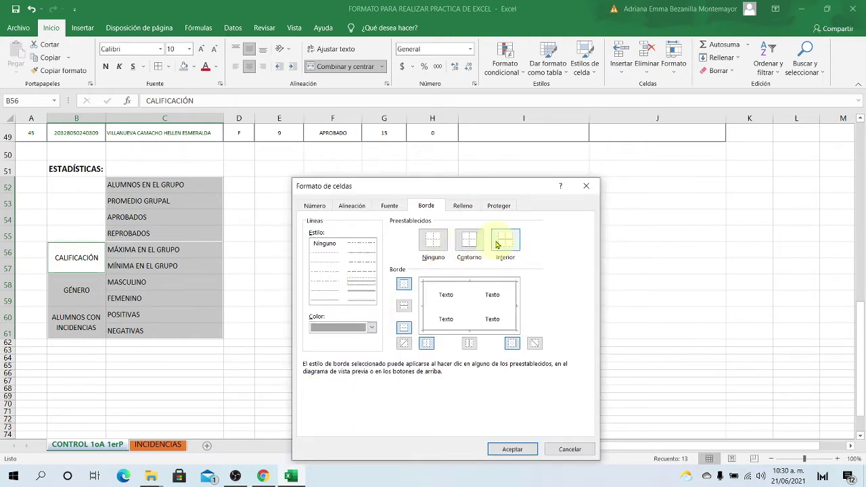
click(504, 242)
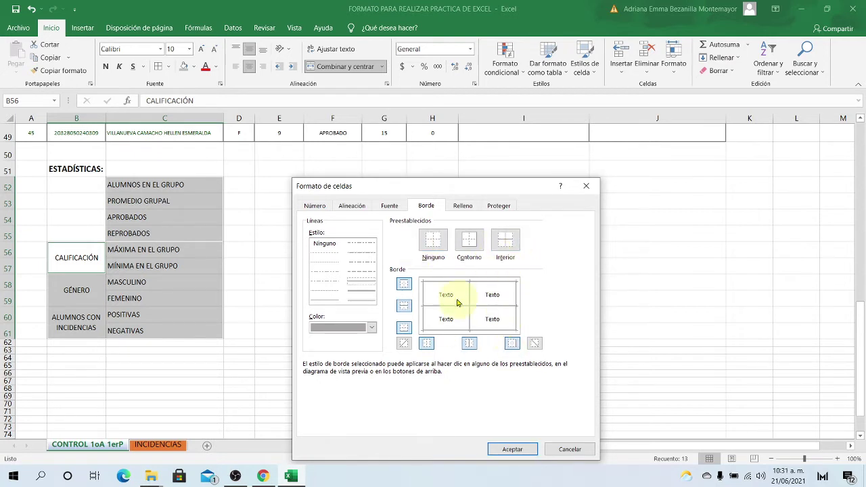
click(514, 449)
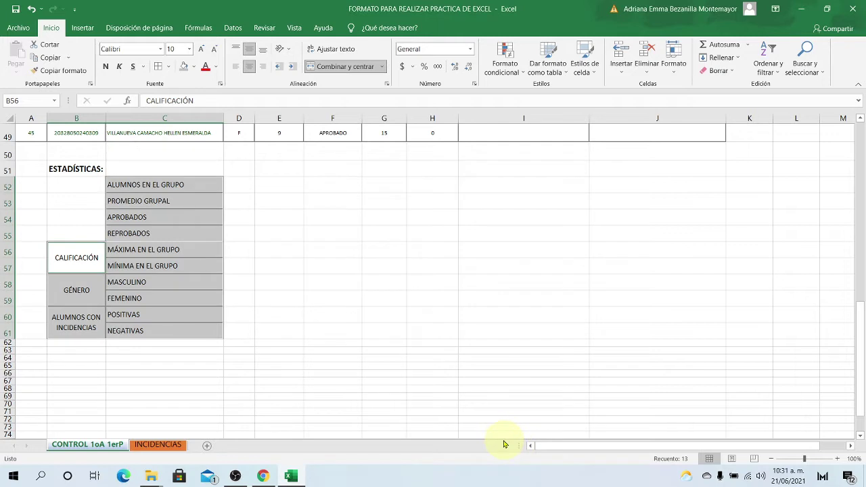
click(338, 205)
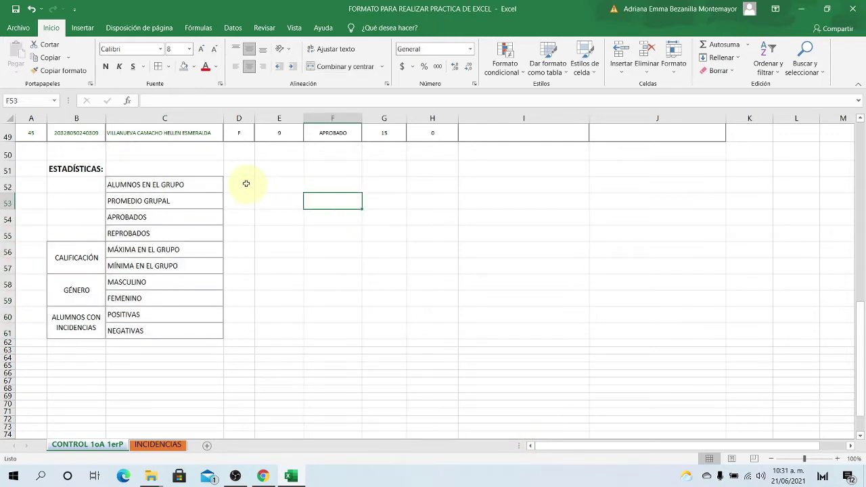
Apply the same gray outline and inside borders to the empty value cells D52:D61
drag(247, 183, 242, 333)
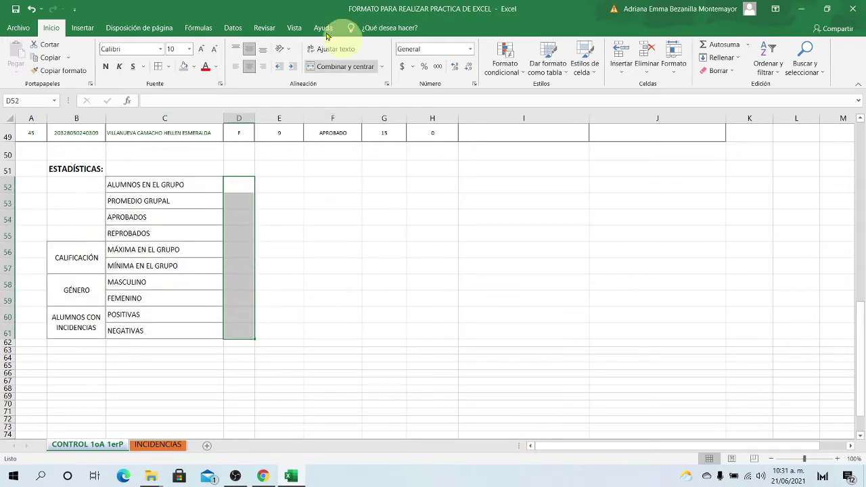
key(ctrl+1)
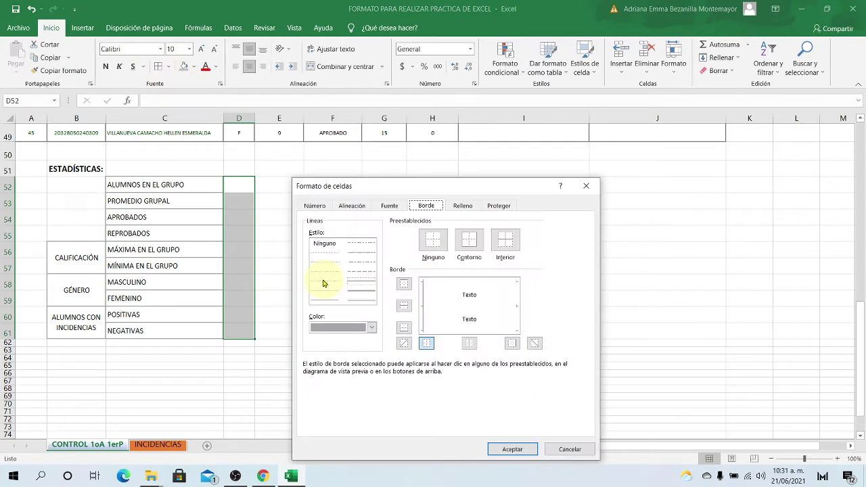
click(469, 240)
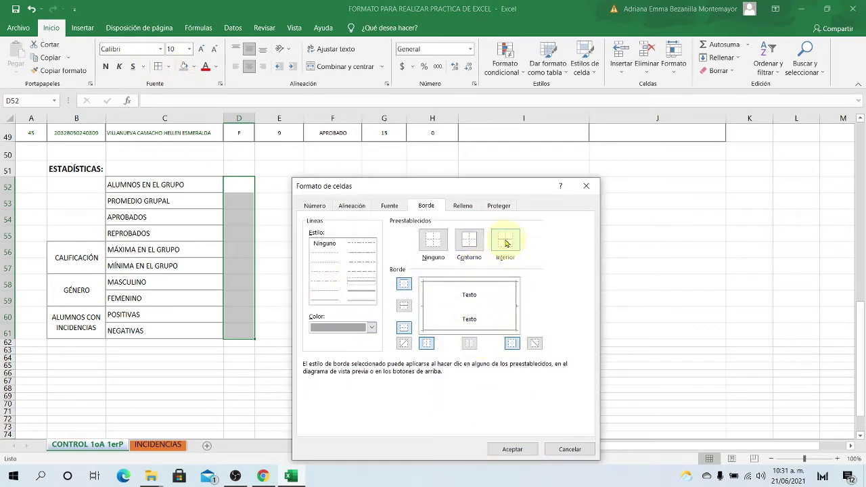
click(506, 244)
click(508, 450)
click(423, 232)
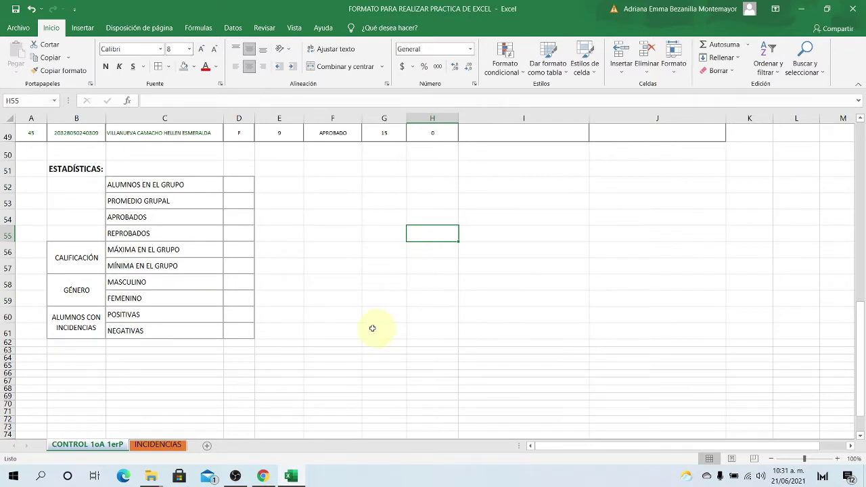
click(357, 251)
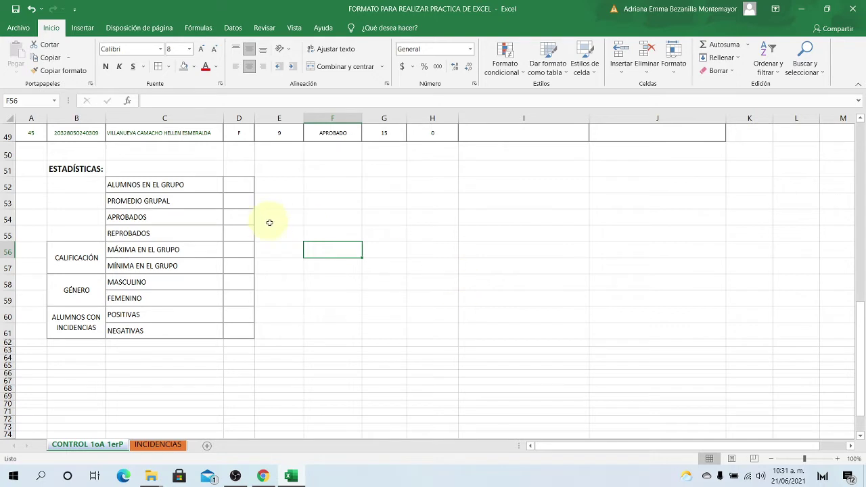
Enter the formula =A49 in cell D52, beside ALUMNOS EN EL GRUPO, to reference the last list number
click(237, 185)
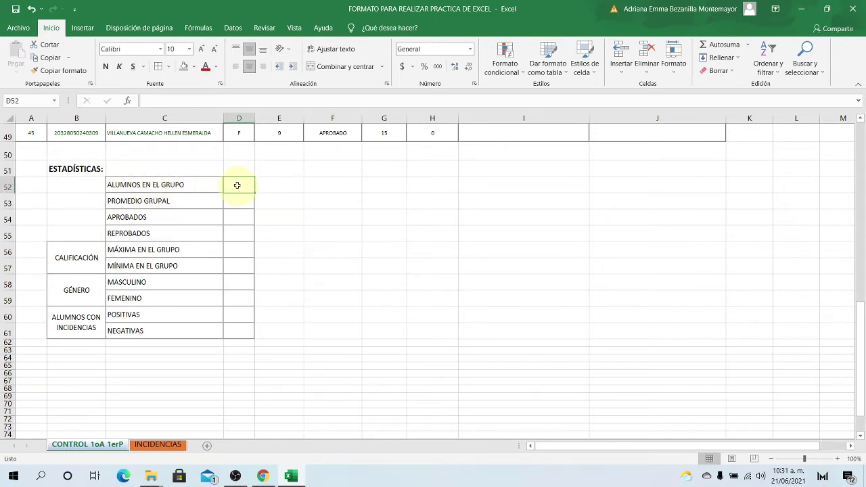
click(7, 136)
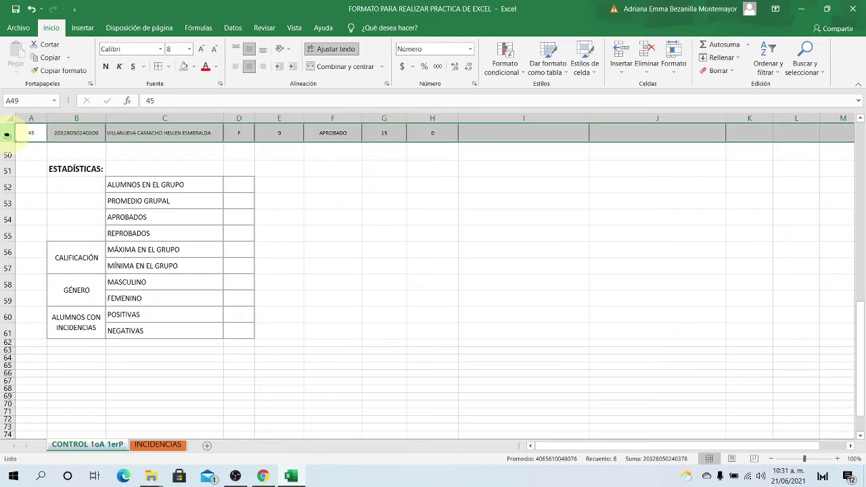
click(245, 184)
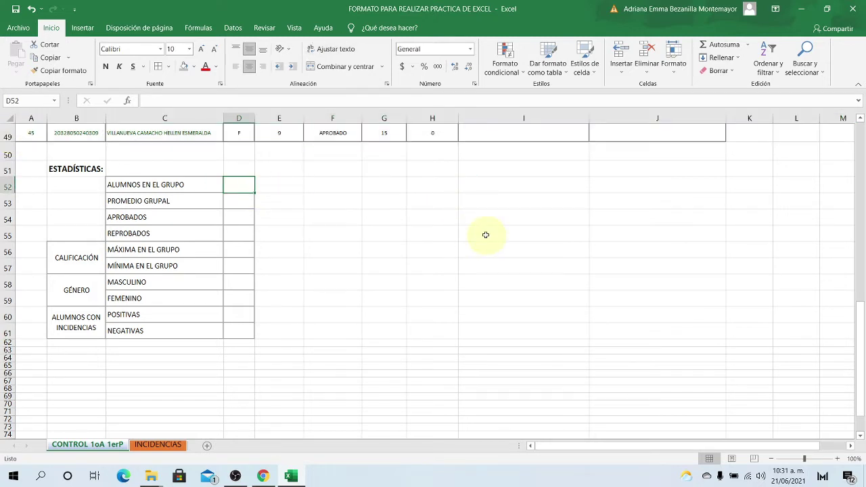
text(=)
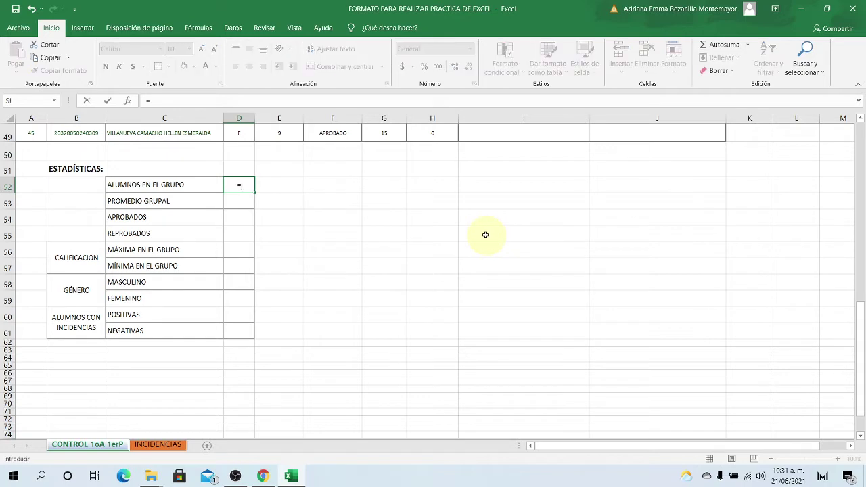
click(30, 134)
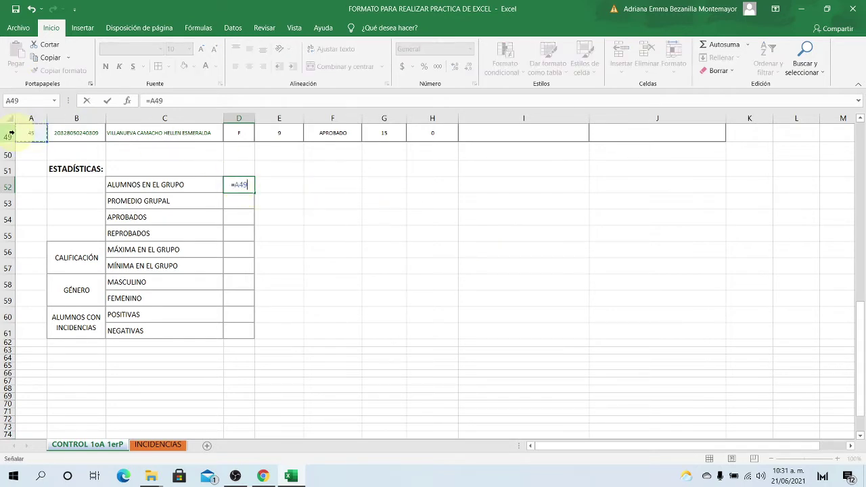
key(Return)
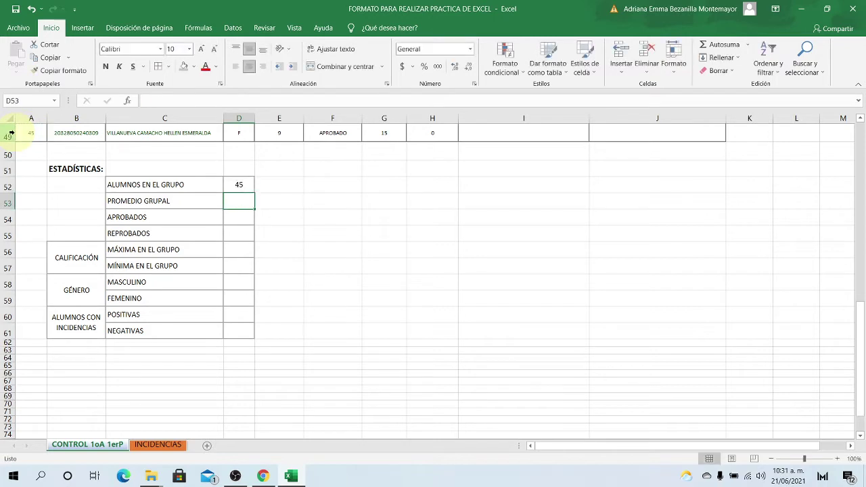
click(240, 184)
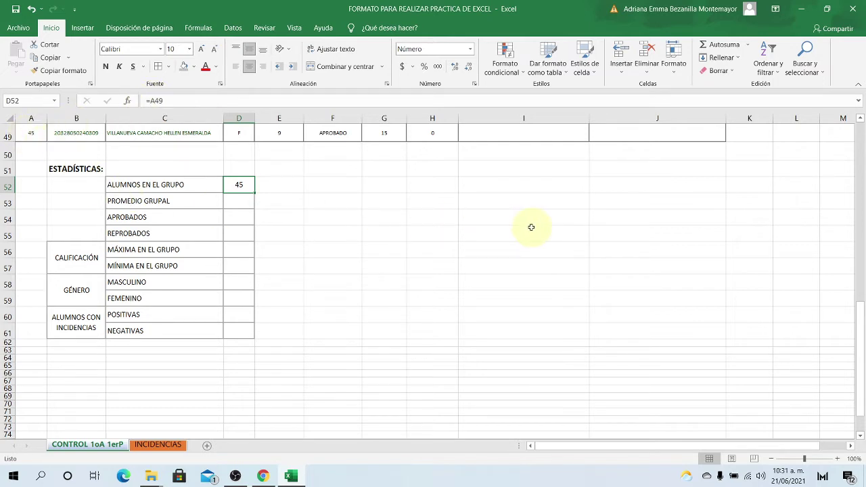
Clear the reference formula from cell D52 beside ALUMNOS EN EL GRUPO and reselect the empty cell
scroll(81, 166, up, 1)
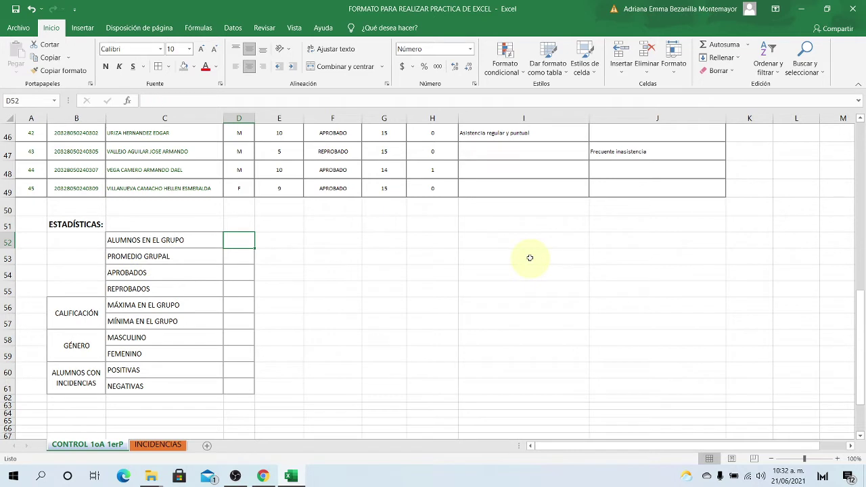
click(276, 231)
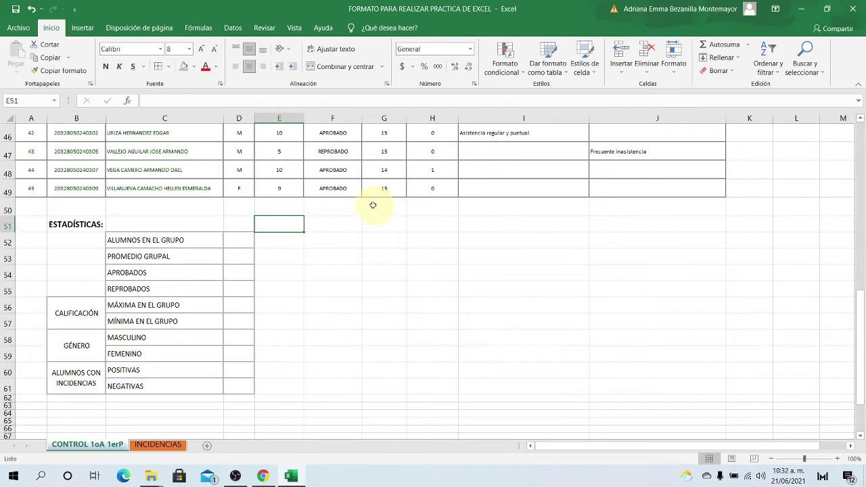
click(240, 241)
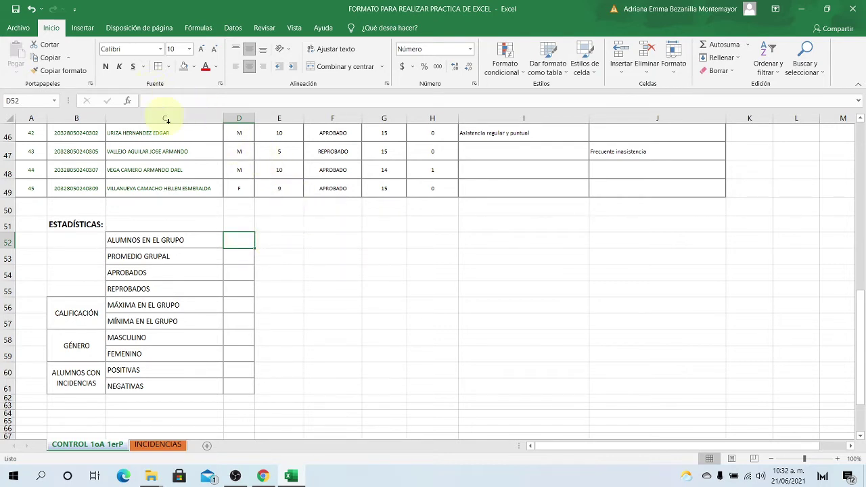
click(234, 241)
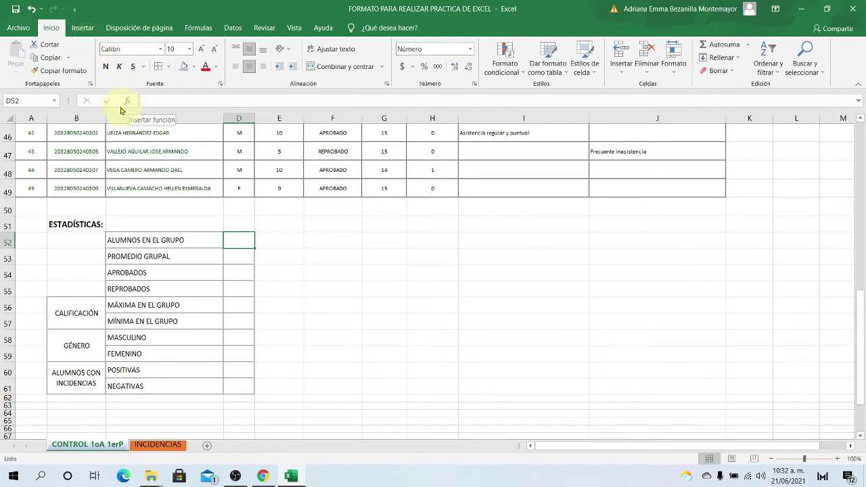
Start inserting a function in D52 and set the function category to Estadísticas
click(198, 27)
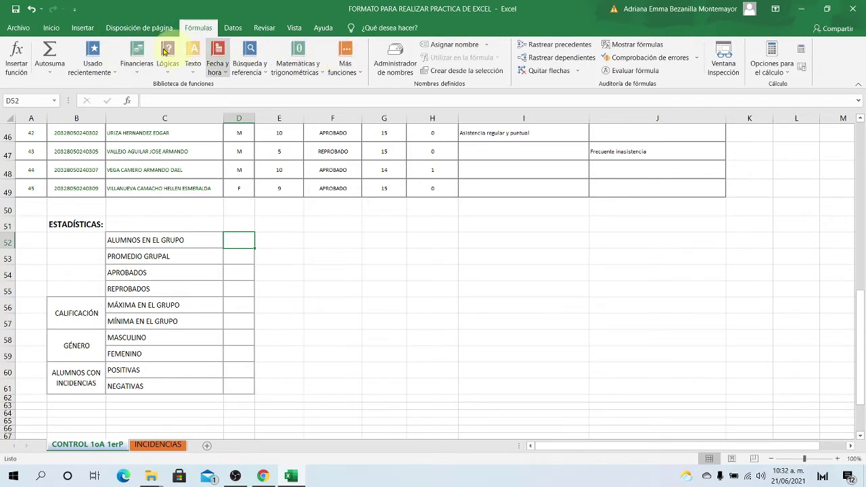
click(50, 27)
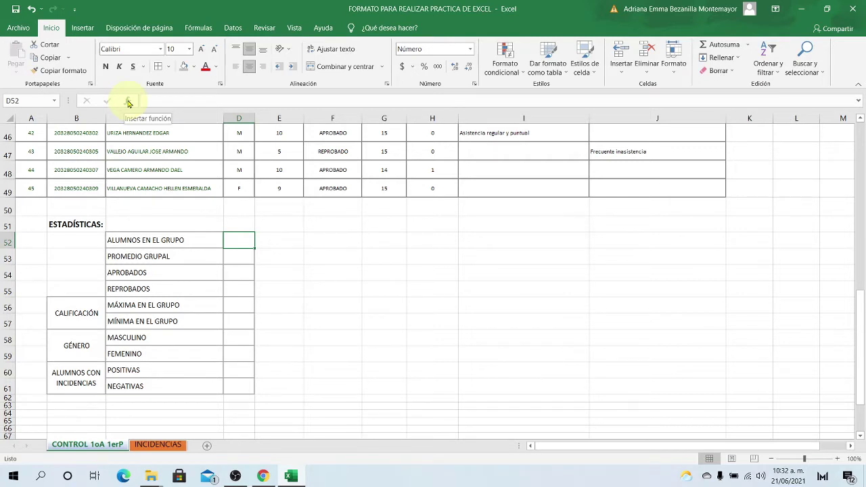
click(129, 101)
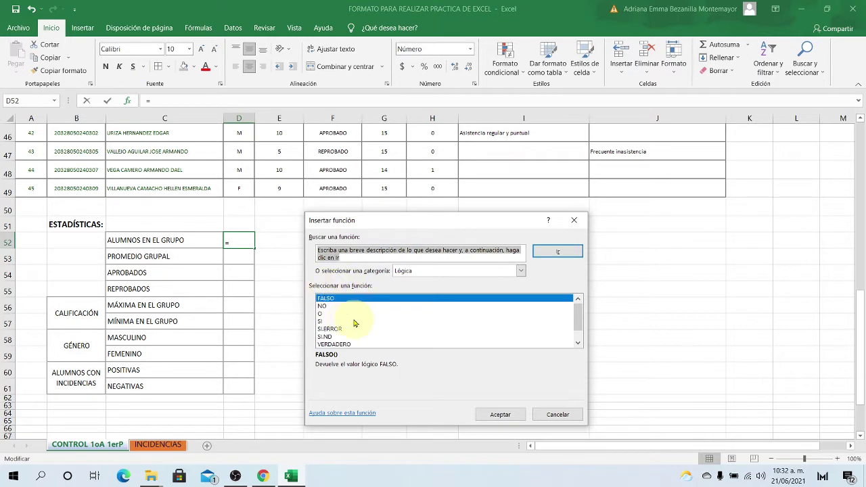
scroll(359, 323, down, 1)
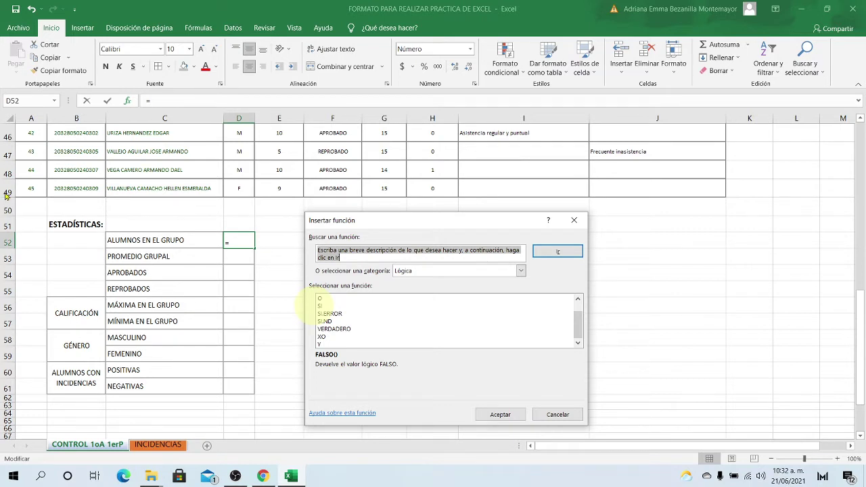
click(522, 271)
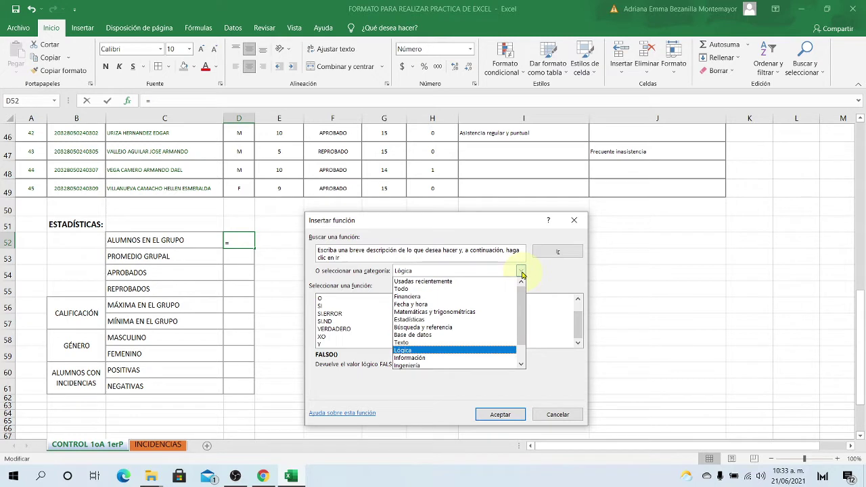
click(417, 290)
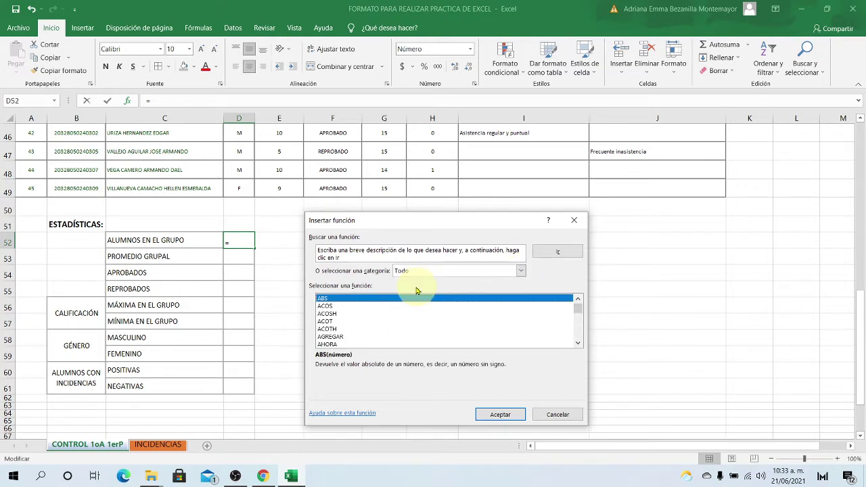
click(520, 272)
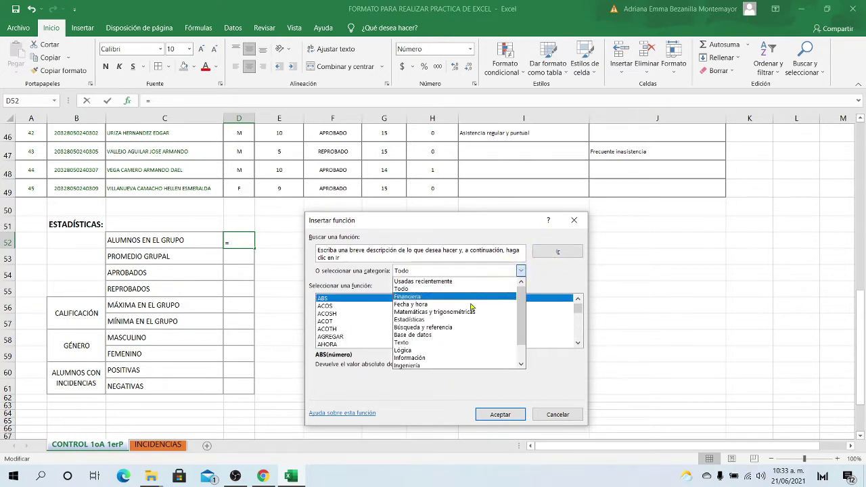
click(404, 350)
click(520, 271)
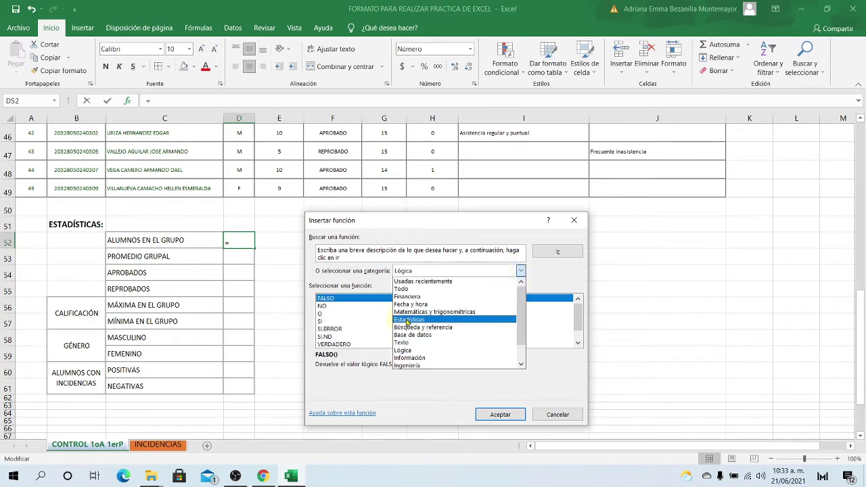
click(465, 319)
Choose the CONTAR function for the student count in D52
scroll(389, 328, down, 1)
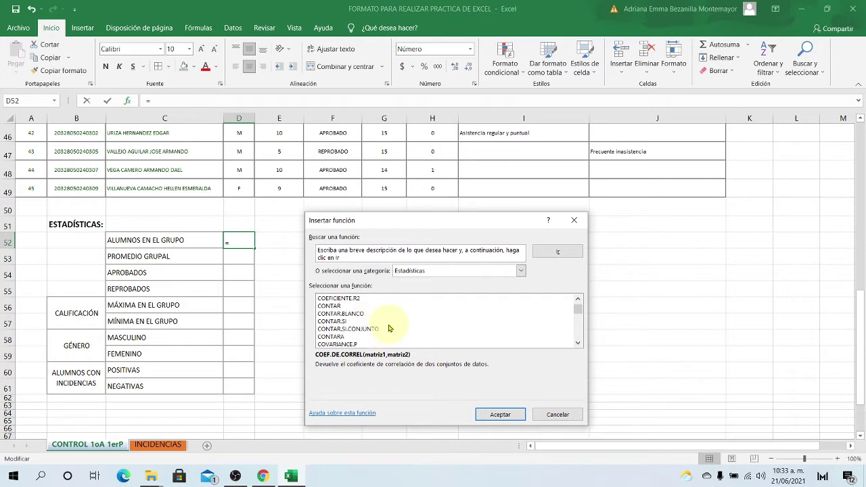
scroll(391, 322, down, 1)
scroll(417, 328, up, 1)
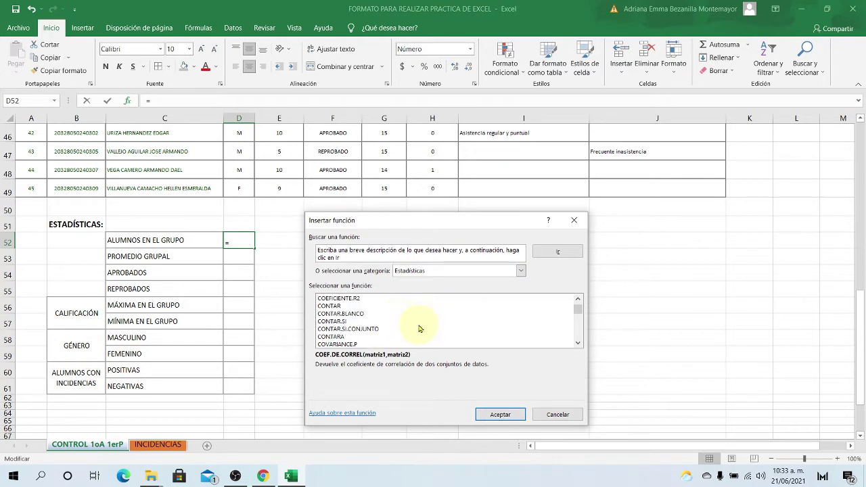
click(336, 306)
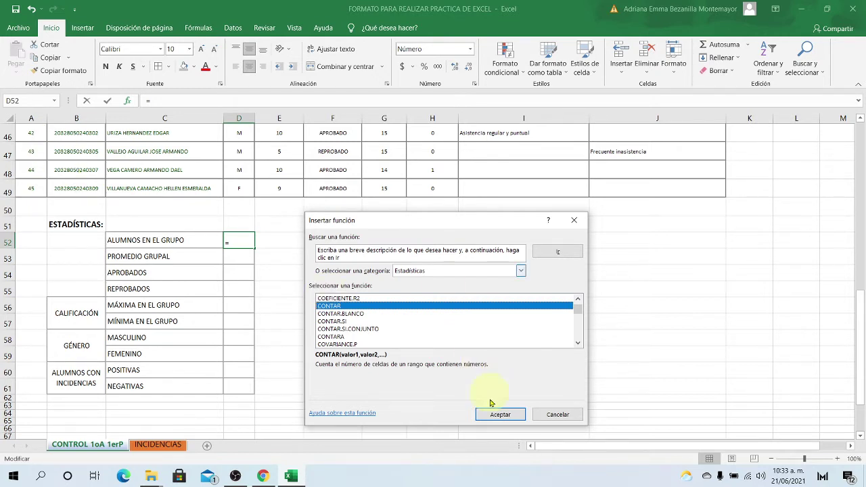
click(502, 418)
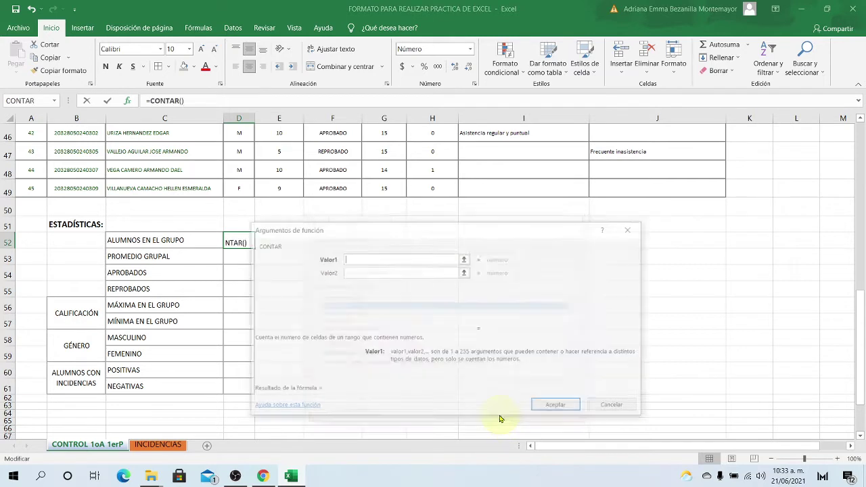
Set the first CONTAR argument to the control number range B5:B49 and accept the function
click(464, 259)
drag(63, 137, 84, 338)
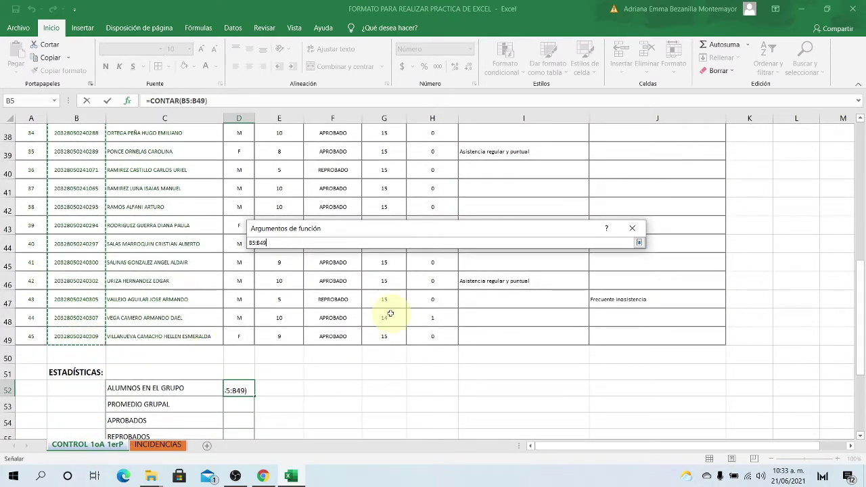
click(639, 243)
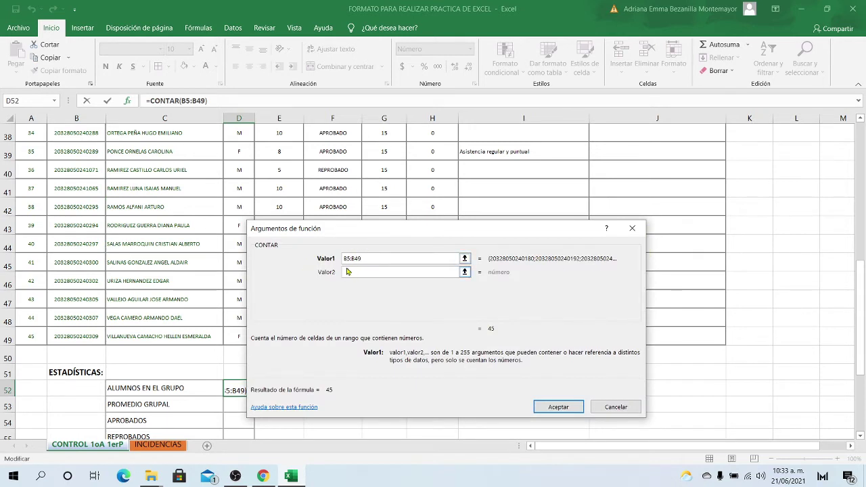
click(69, 130)
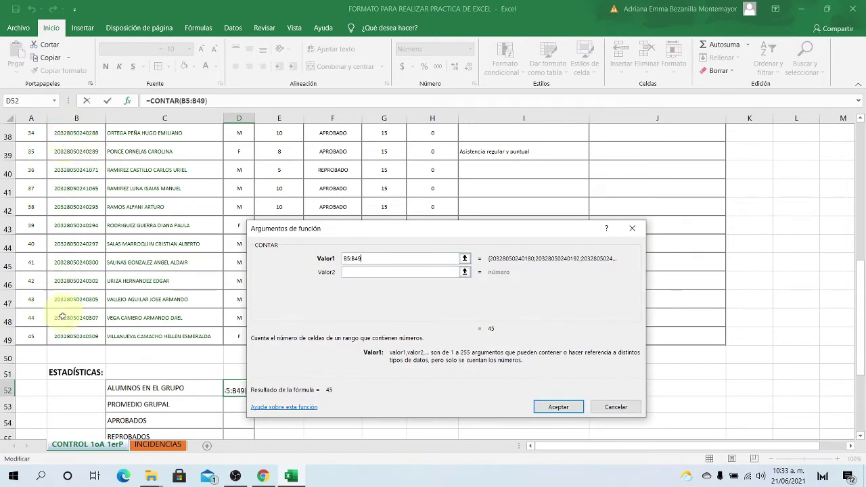
click(557, 407)
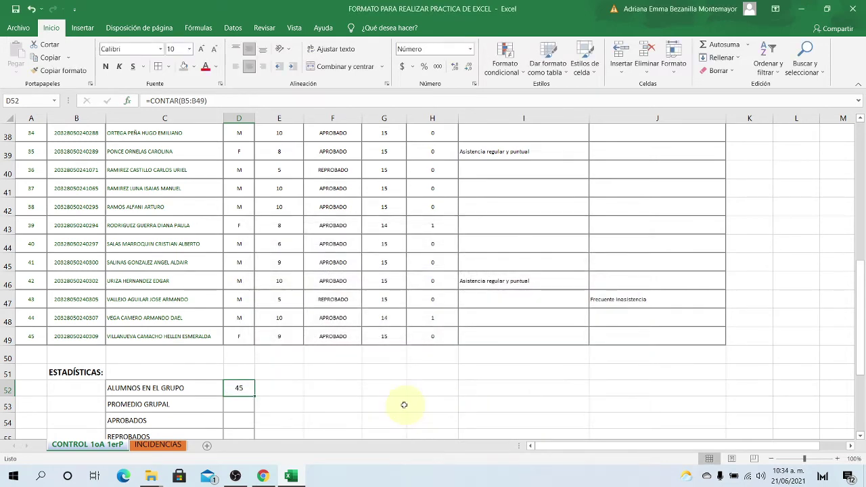
click(9, 283)
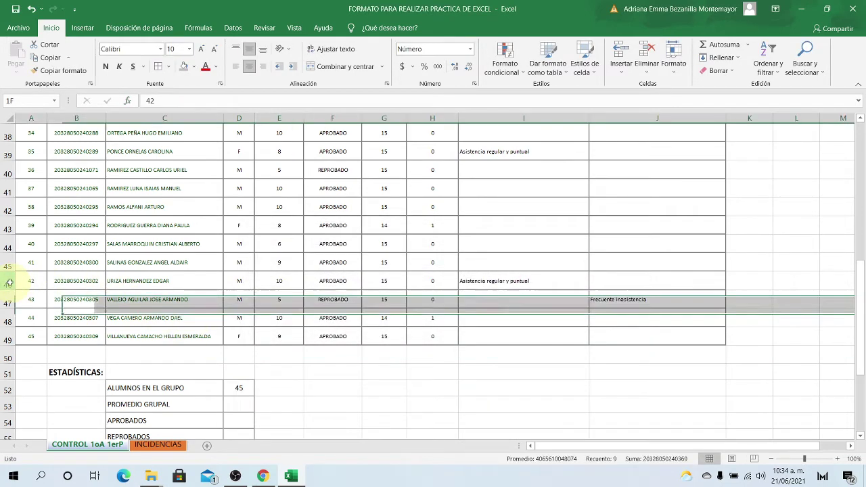
right_click(10, 283)
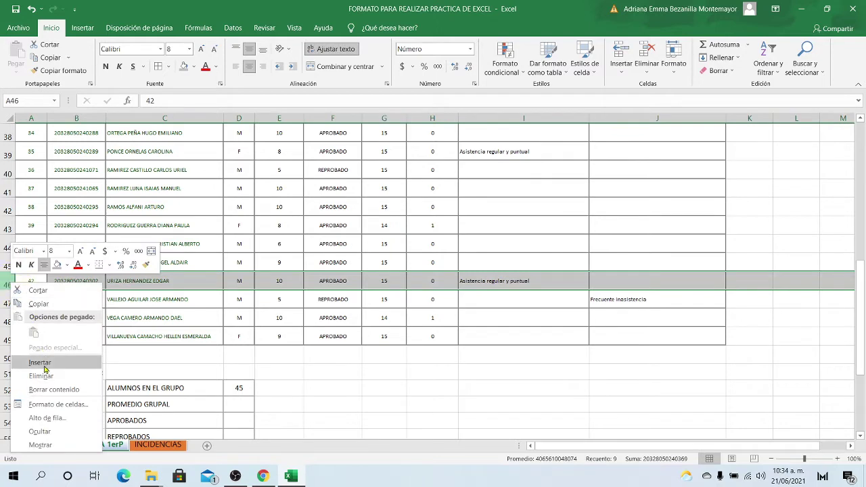
click(361, 409)
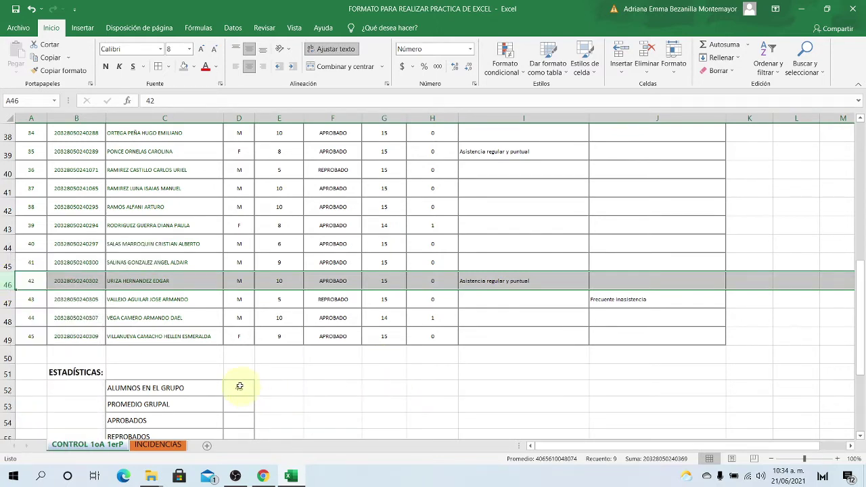
Examine where the grades in the CALIFICACIÓN column begin and end, selecting the first and last grade cells, E5 and E49
scroll(491, 389, down, 1)
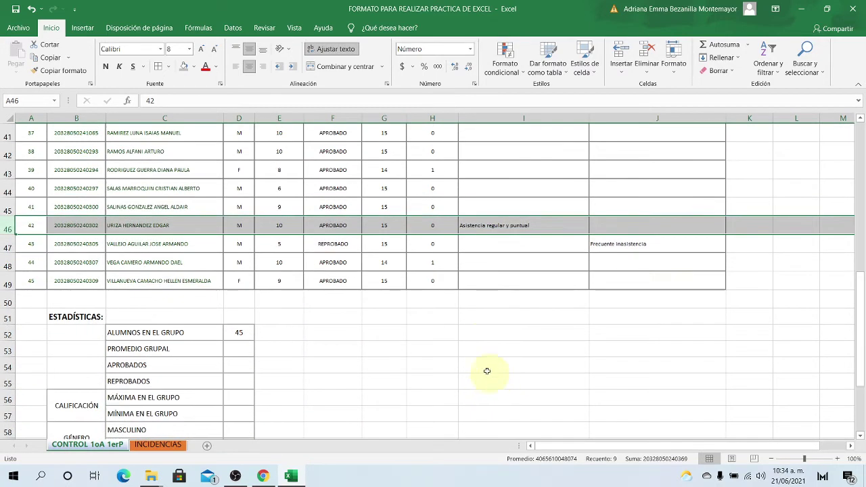
click(236, 347)
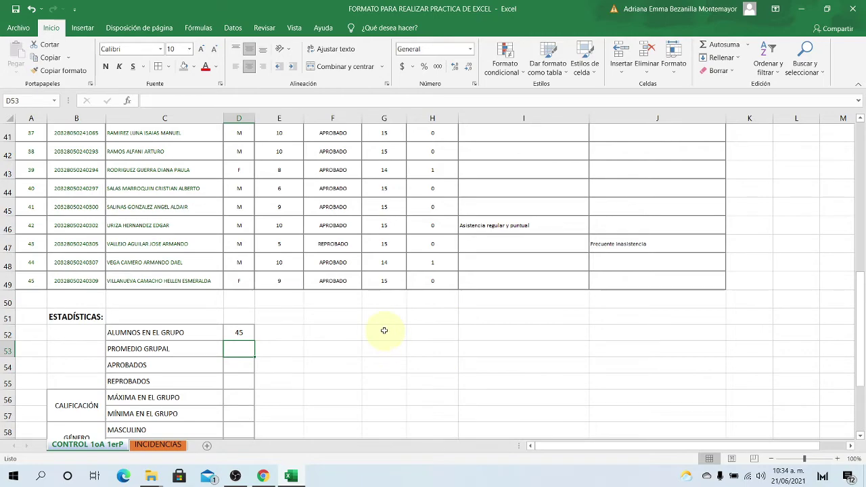
scroll(278, 186, up, 13)
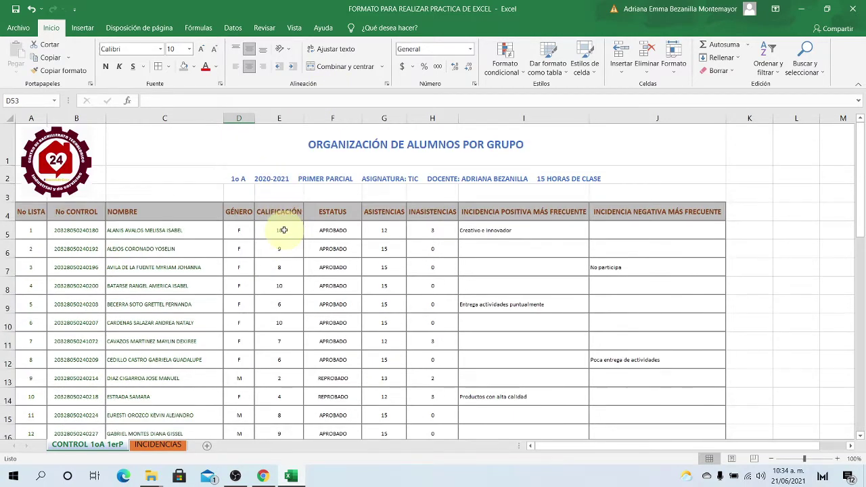
click(280, 229)
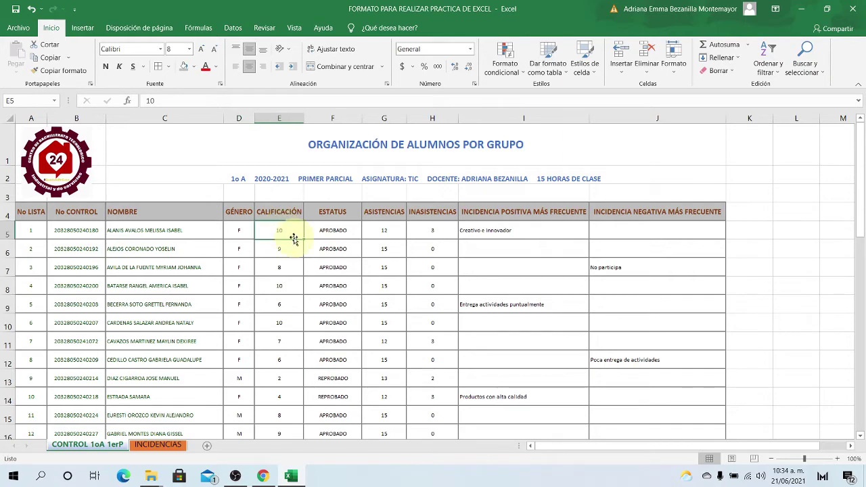
scroll(289, 241, down, 8)
scroll(289, 241, down, 5)
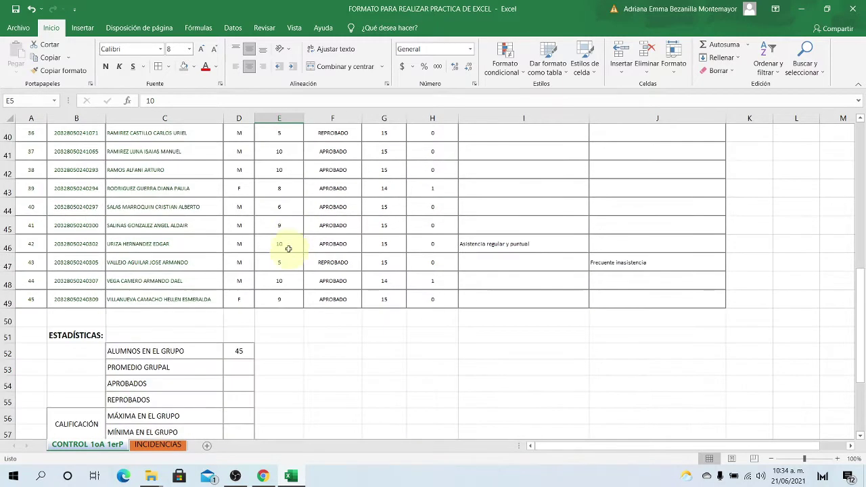
click(280, 299)
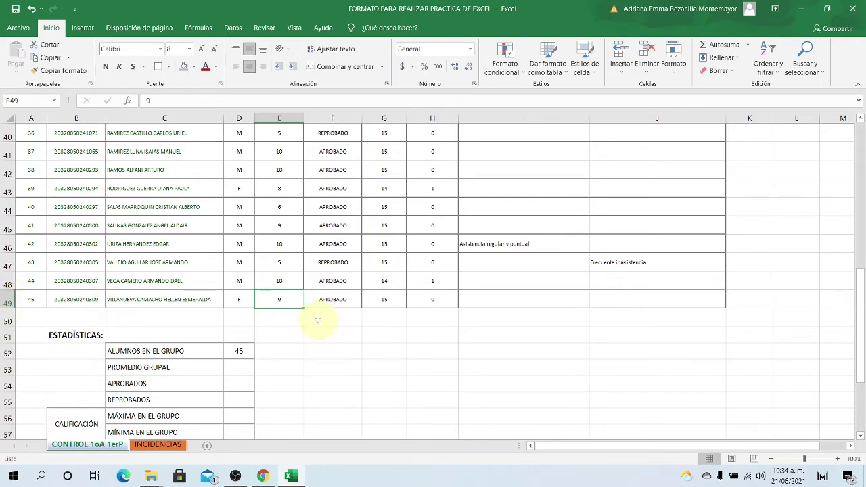
Insert the PROMEDIO function in D53 for the group average, choosing it from the Usadas recientemente category
click(241, 368)
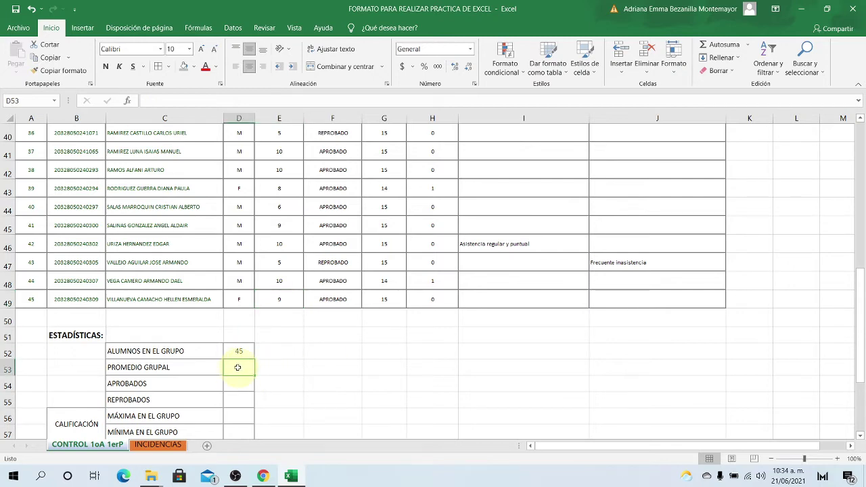
click(128, 101)
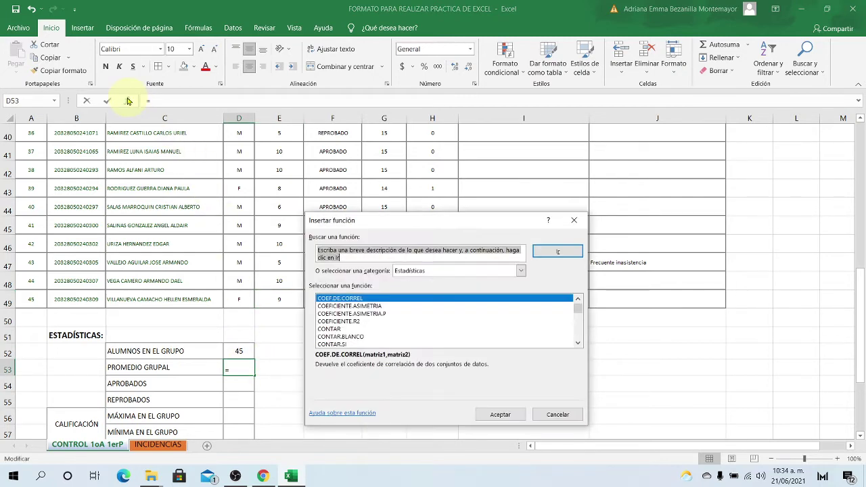
click(425, 270)
click(402, 284)
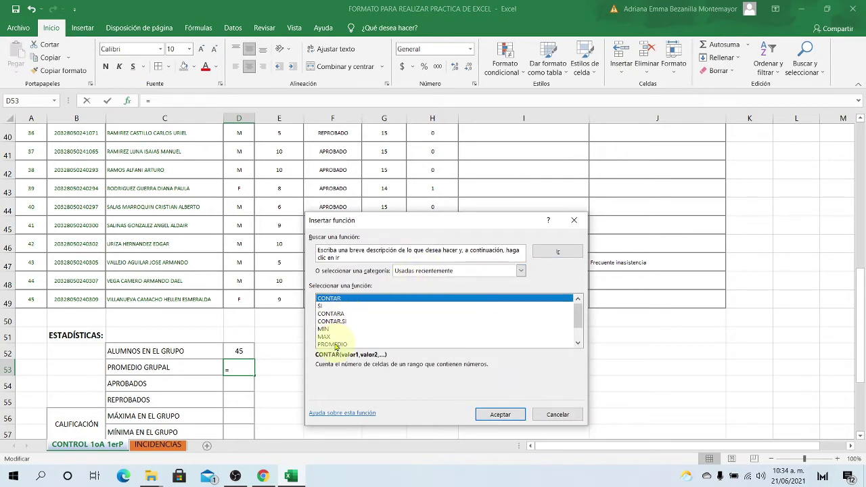
click(472, 272)
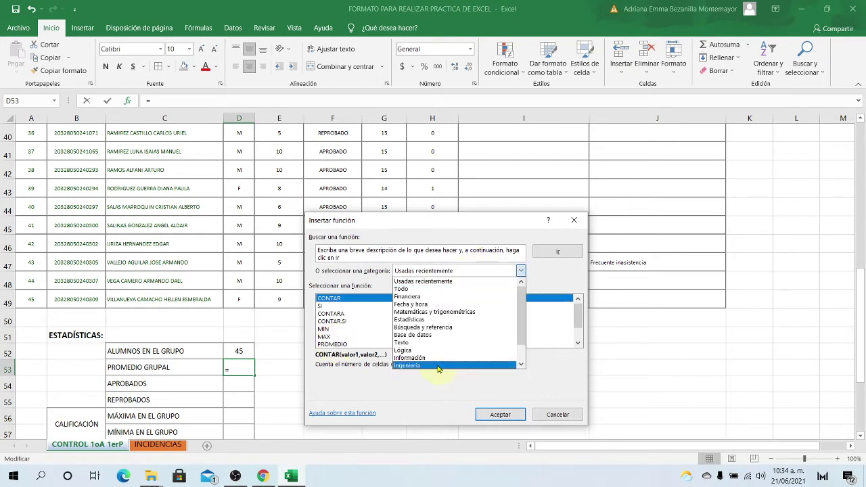
click(339, 348)
click(338, 345)
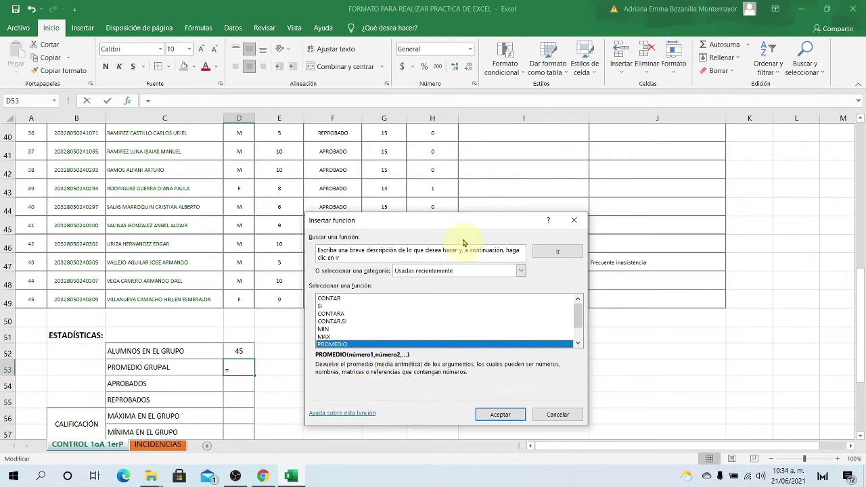
drag(463, 221, 524, 146)
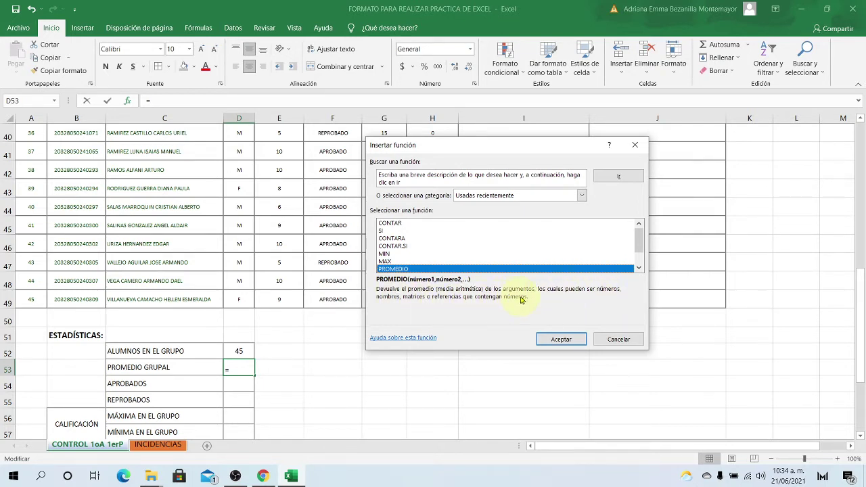
click(563, 340)
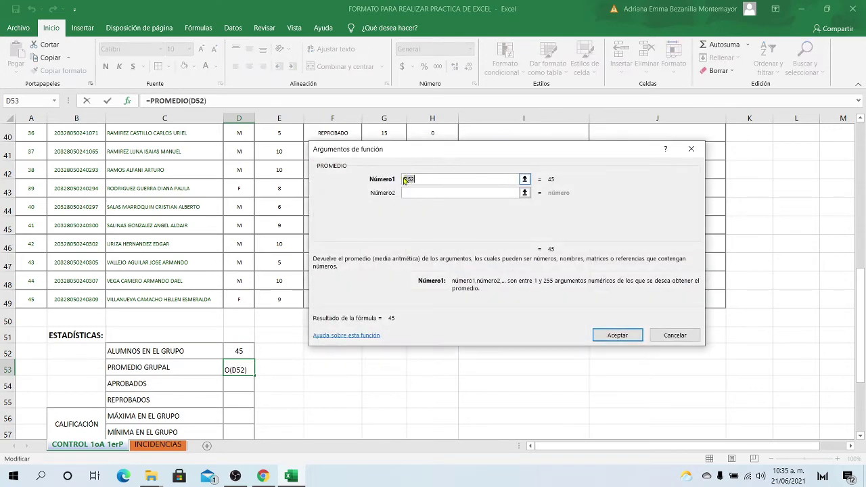
Set the Número1 argument of PROMEDIO to the CALIFICACIÓN grades in E5:E49
click(525, 181)
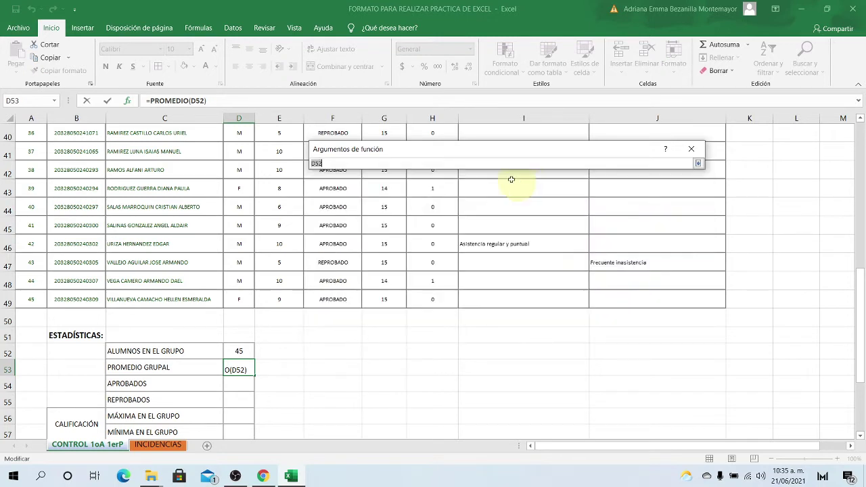
scroll(266, 205, up, 1)
scroll(266, 205, up, 9)
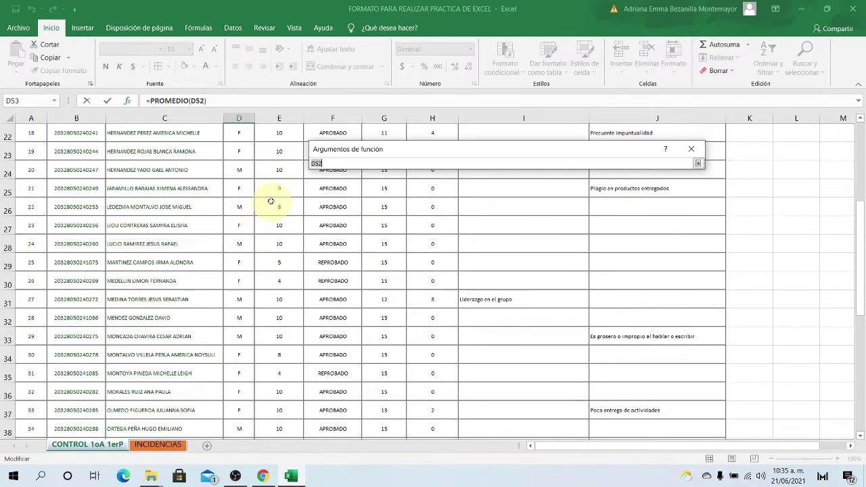
scroll(271, 200, up, 4)
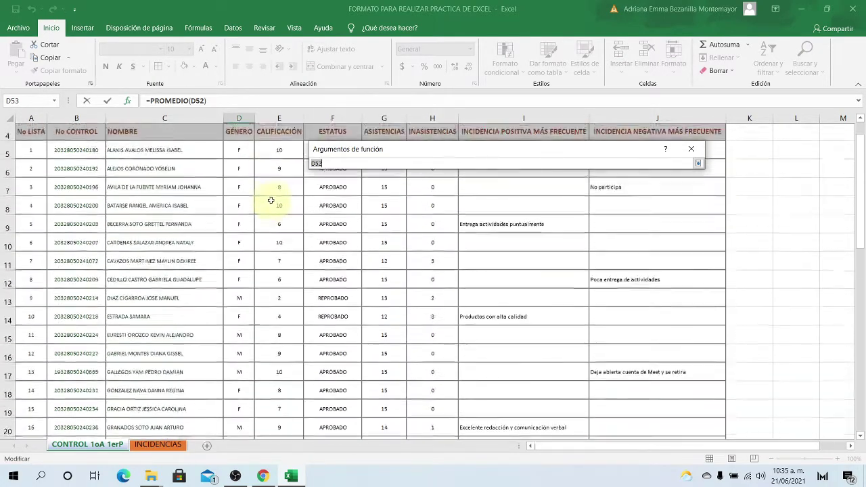
scroll(273, 198, down, 1)
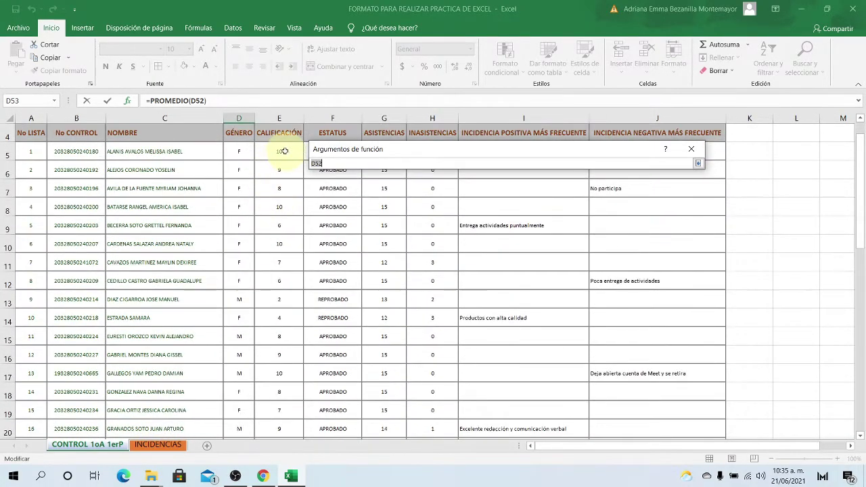
drag(281, 151, 291, 419)
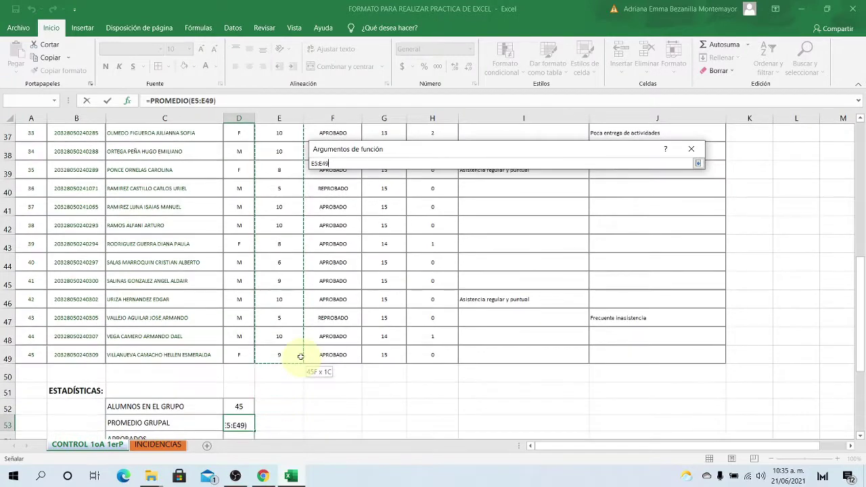
Try other cell blocks as the PROMEDIO argument, such as D40:F44 and F41:H47
drag(355, 213, 397, 281)
drag(476, 210, 556, 289)
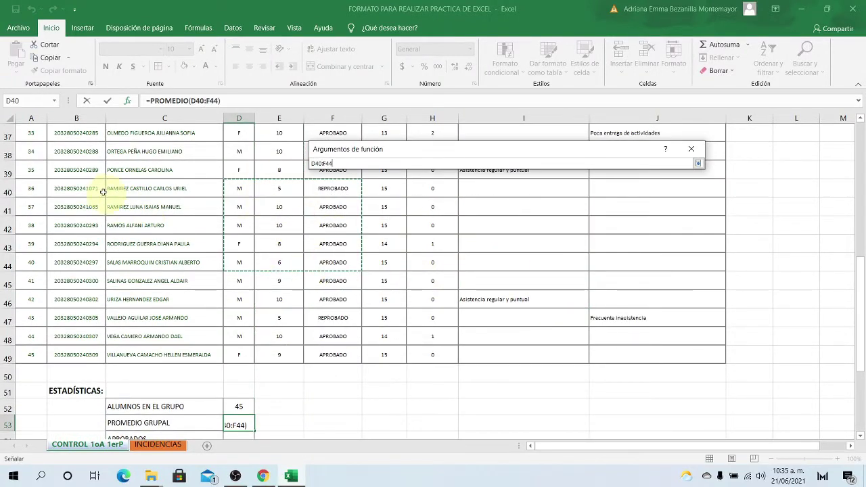
drag(101, 193, 231, 315)
drag(332, 209, 453, 321)
Reselect the grades E5:E49 as the PROMEDIO argument and accept the function
scroll(258, 261, up, 6)
scroll(258, 261, up, 6)
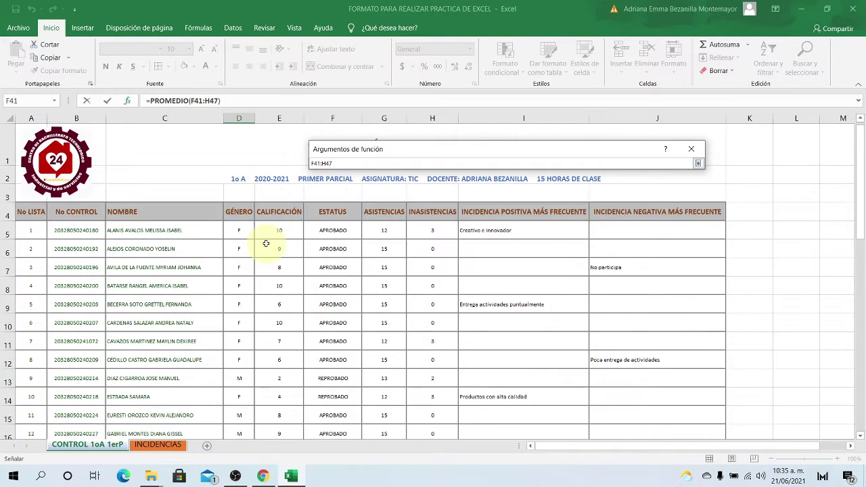
click(284, 229)
mouse_move(284, 322)
mouse_down()
mouse_move(295, 460)
mouse_move(284, 308)
mouse_up()
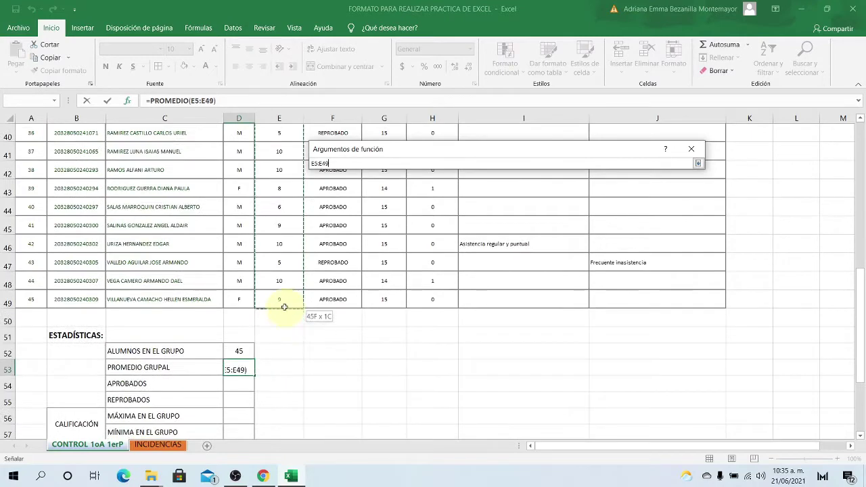
click(699, 164)
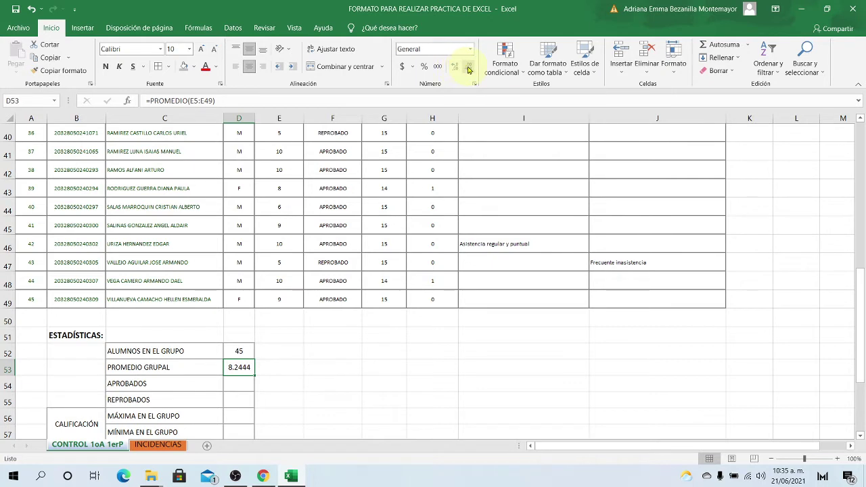
Reduce the group average in D53 to one decimal place
click(469, 70)
click(469, 70)
click(351, 385)
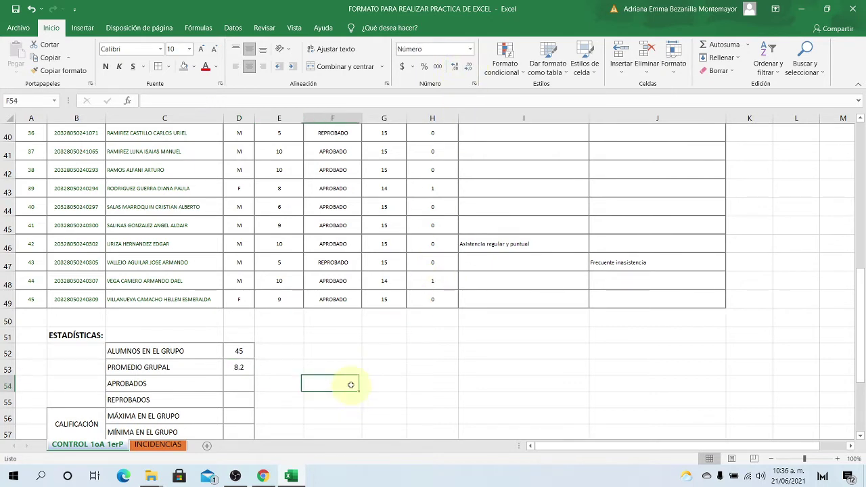
Examine the APROBADO and REPROBADO entries in the ESTATUS column and the finished formulas in D52 and D53
click(237, 384)
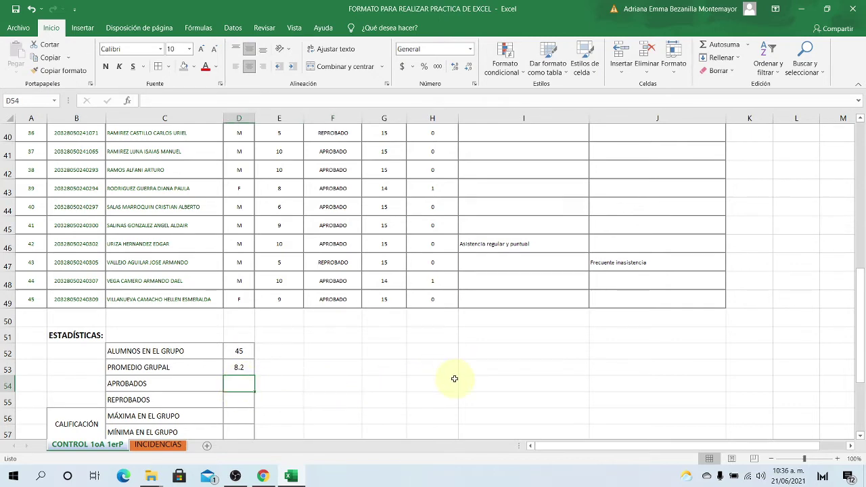
scroll(454, 379, down, 1)
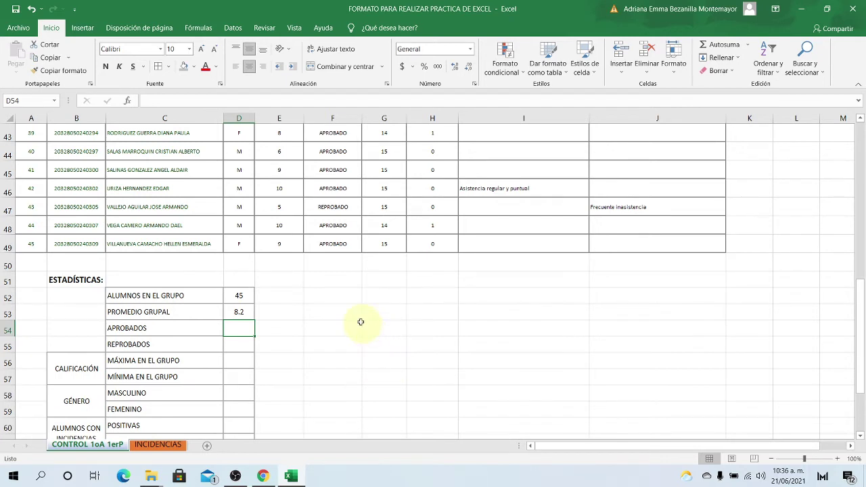
drag(333, 245, 337, 145)
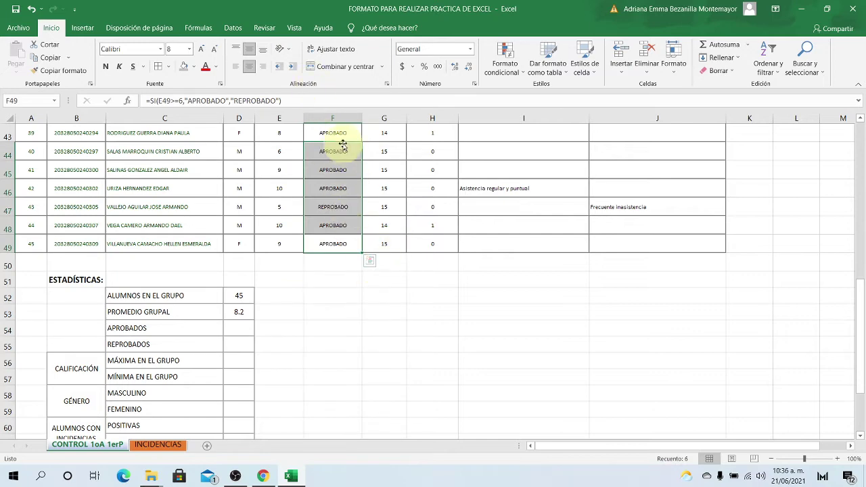
scroll(347, 323, up, 6)
scroll(347, 317, down, 6)
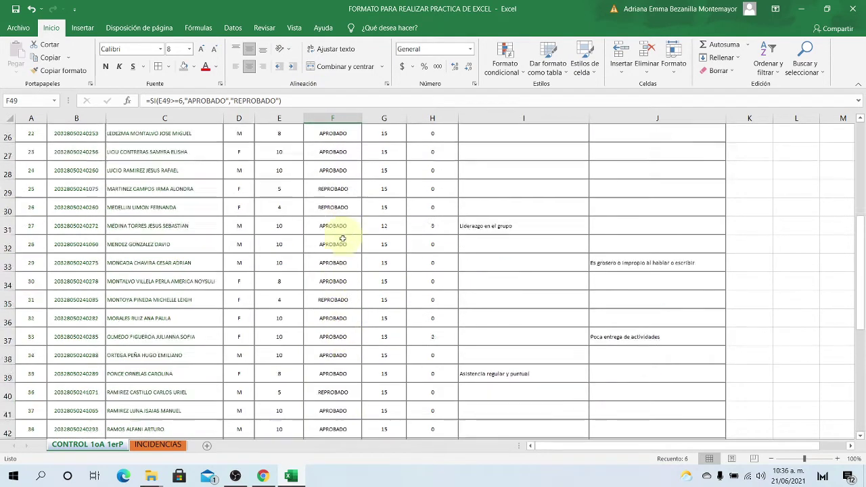
click(338, 327)
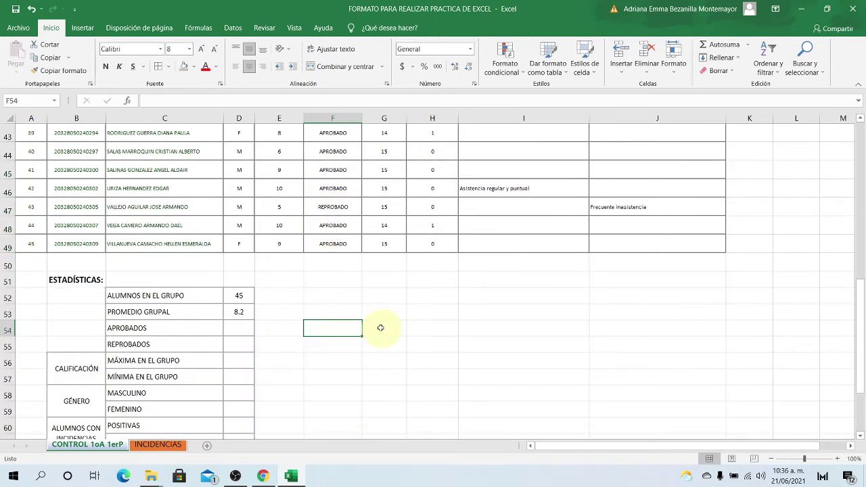
click(238, 296)
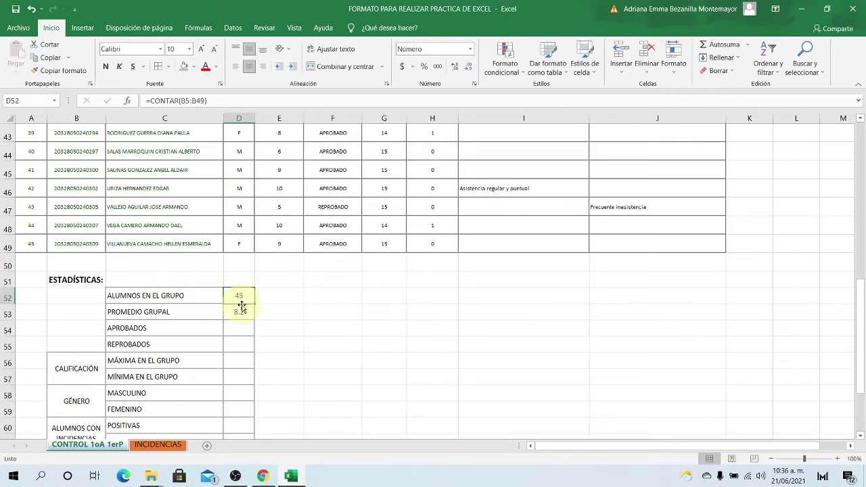
click(241, 314)
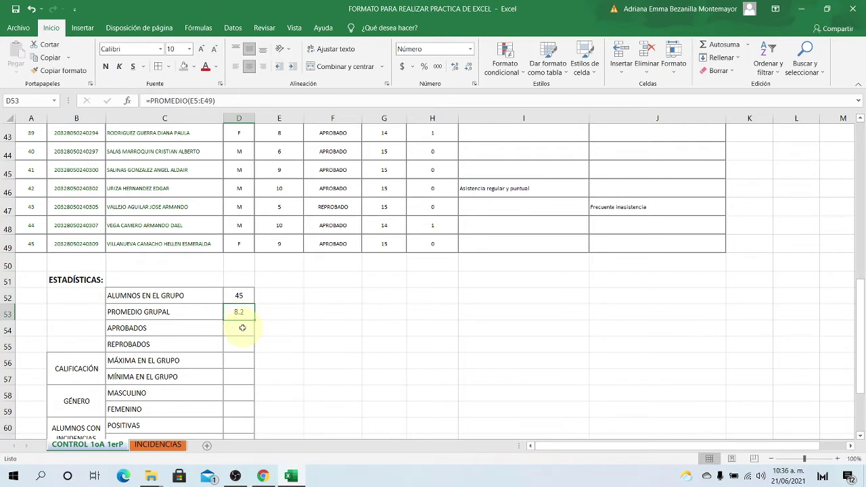
Compare the descriptions of CONTARA and CONTAR.SI, and insert CONTAR.SI in D54 for the count of approved students
click(239, 332)
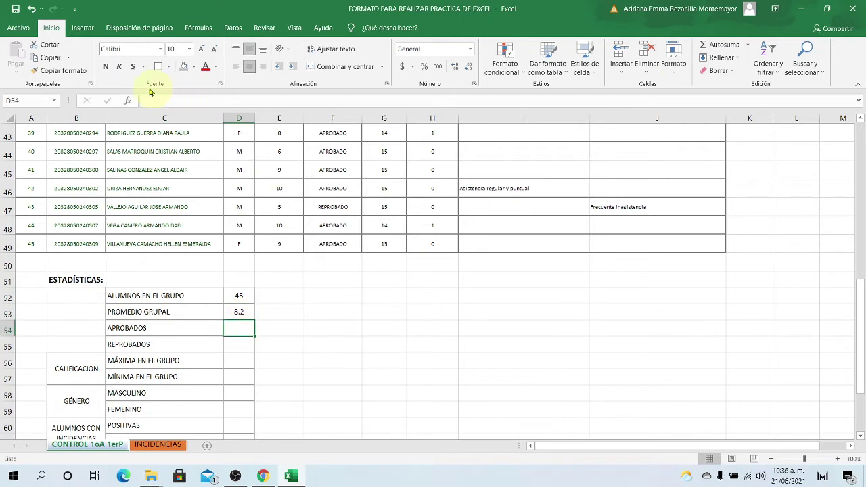
click(128, 101)
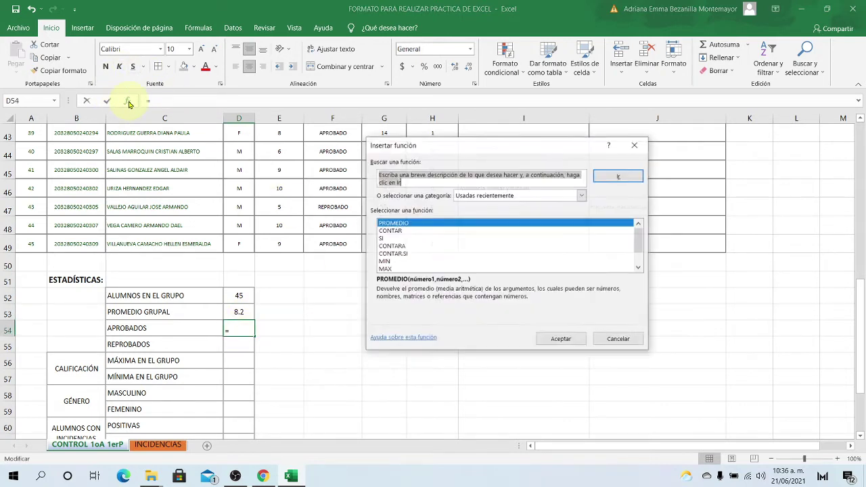
click(397, 254)
click(400, 247)
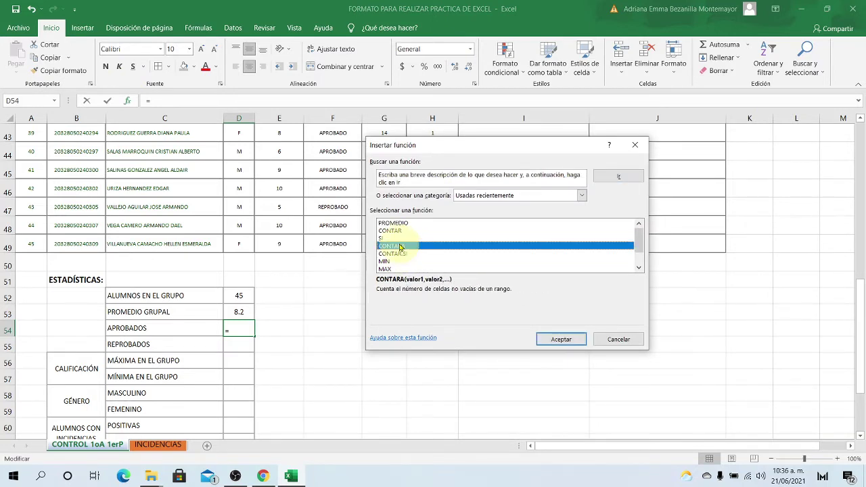
click(496, 196)
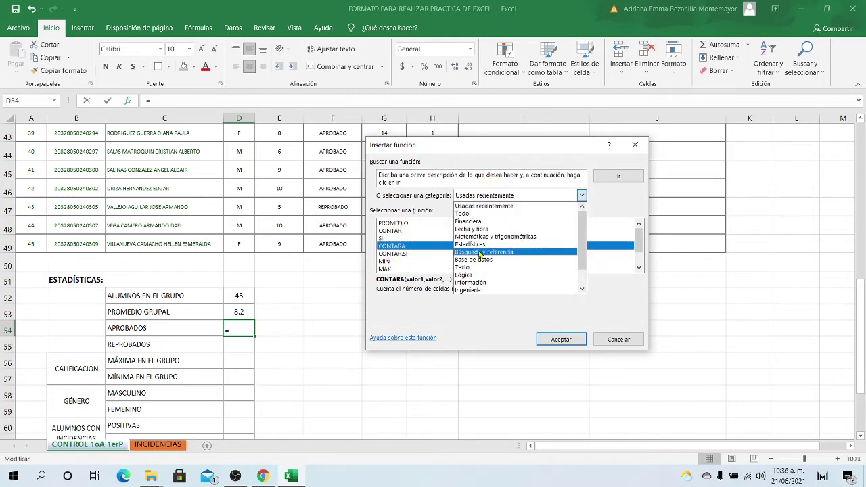
click(392, 254)
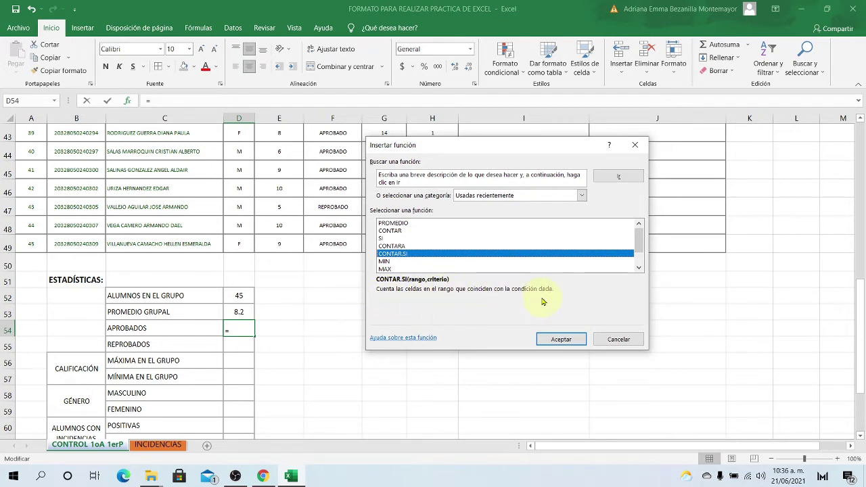
click(398, 246)
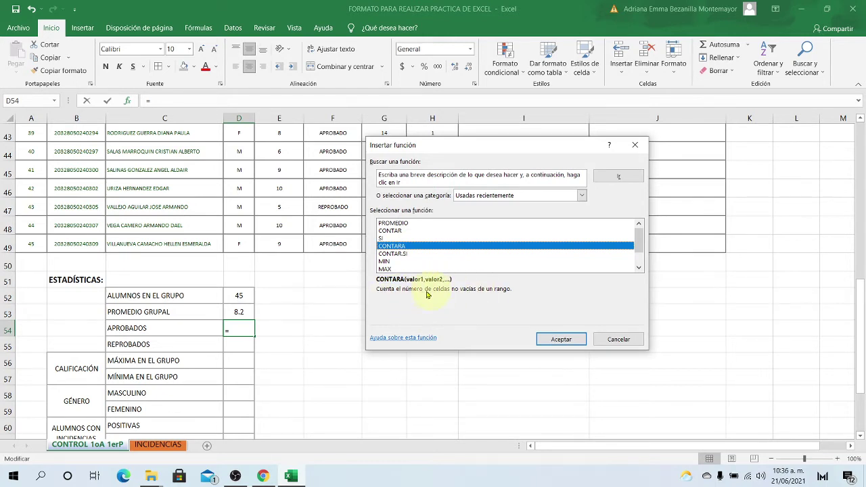
click(399, 254)
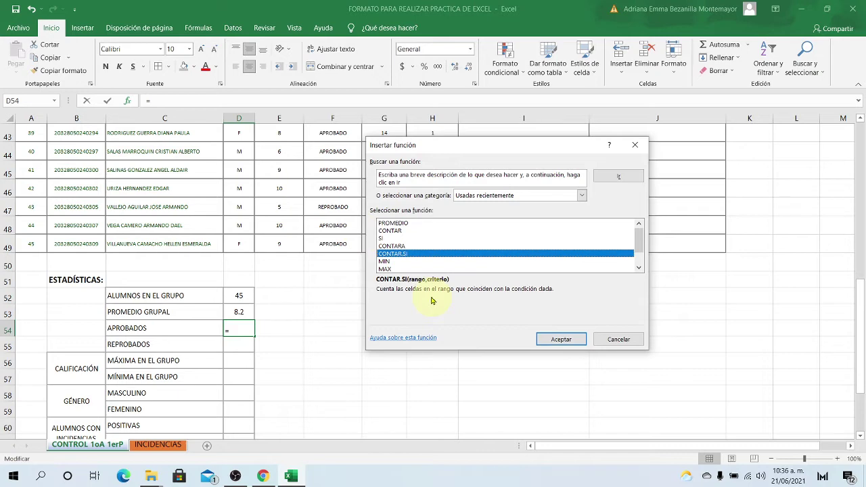
click(561, 339)
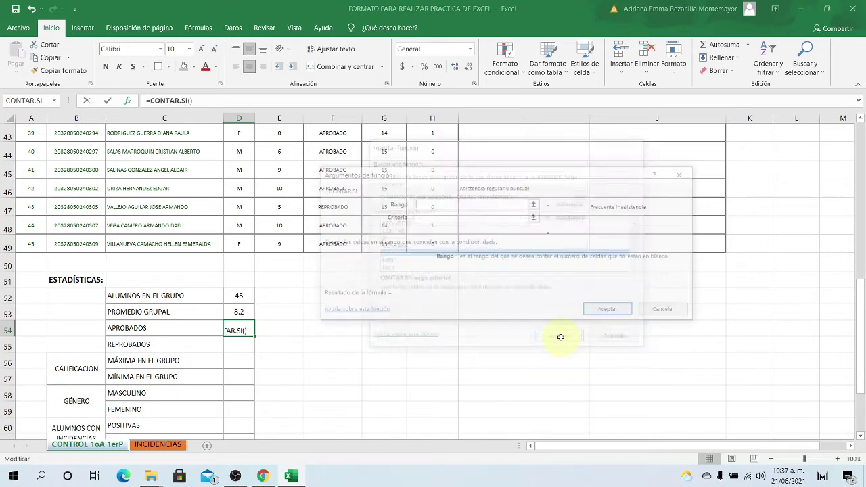
Select the ESTATUS entries F5:F49 as the Rango argument of the CONTAR.SI function in D54
click(535, 204)
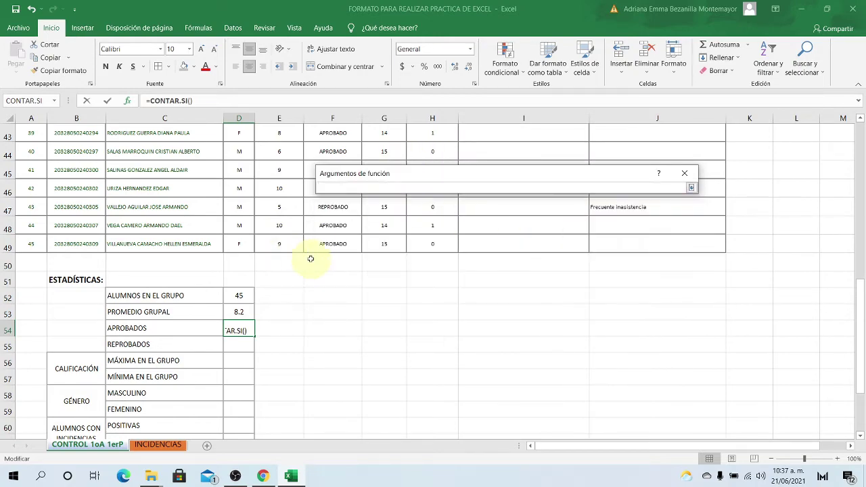
scroll(316, 250, up, 5)
scroll(317, 250, up, 3)
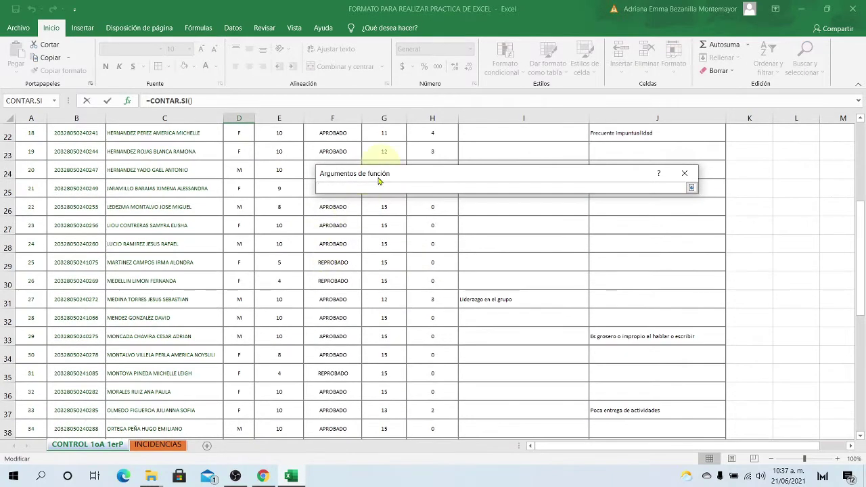
drag(381, 180, 484, 207)
scroll(333, 145, up, 6)
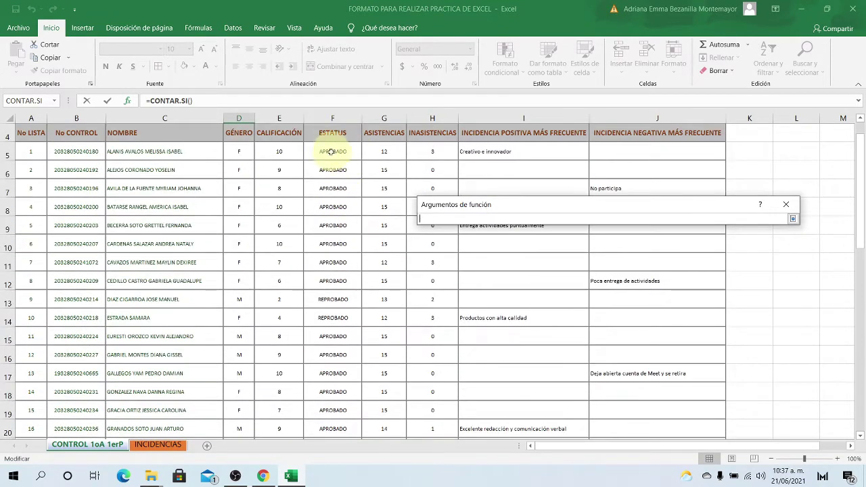
drag(331, 151, 344, 364)
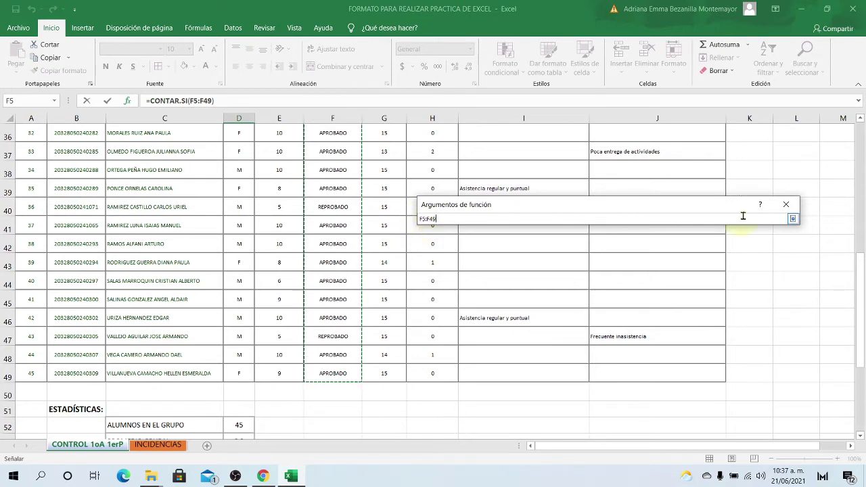
click(794, 220)
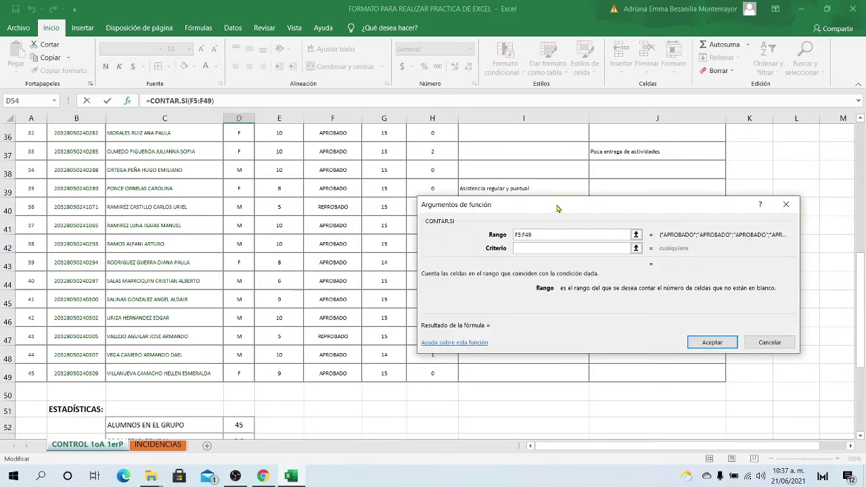
Set the Criterio argument of CONTAR.SI in D54 to "APROBADO" in quotation marks and accept the function
drag(559, 207, 506, 165)
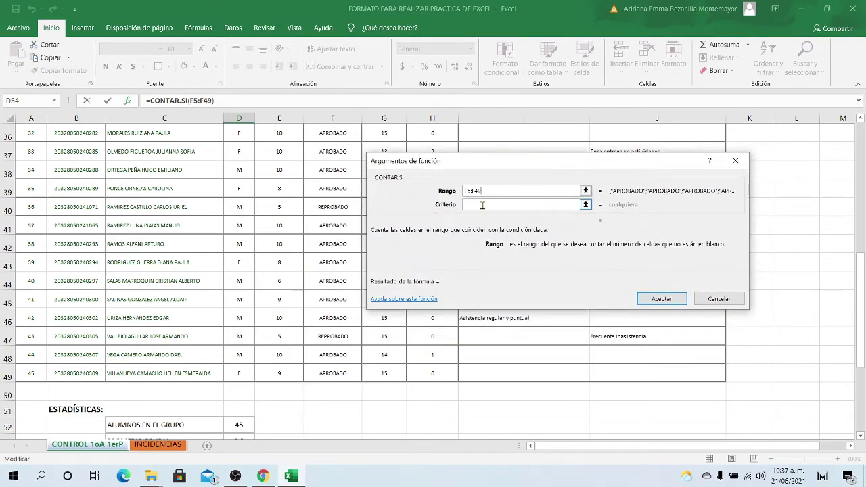
click(468, 190)
click(472, 202)
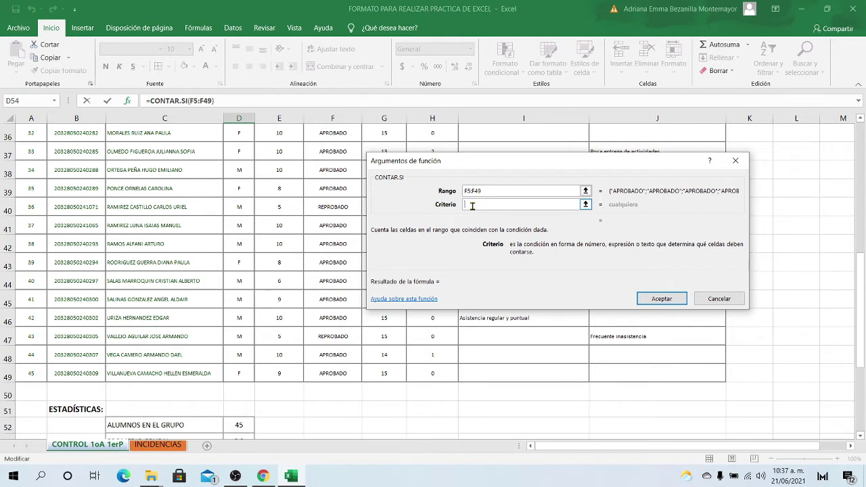
text("AP)
text(ROBADO)
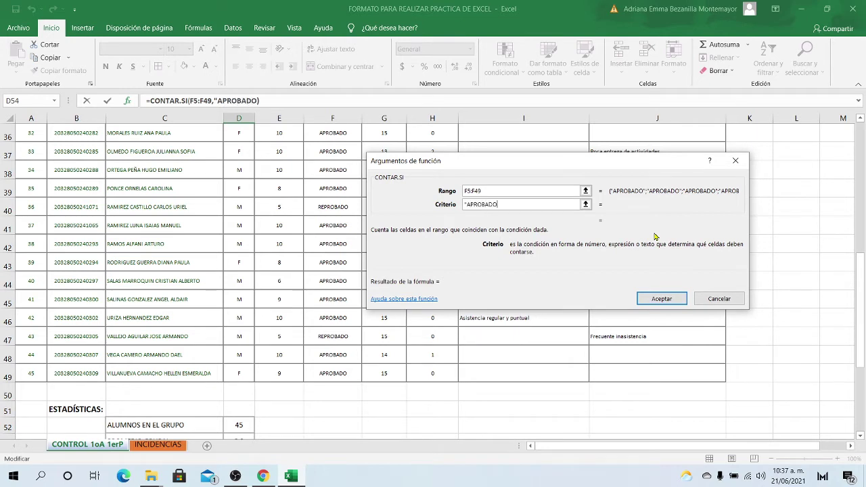
text(")
click(655, 299)
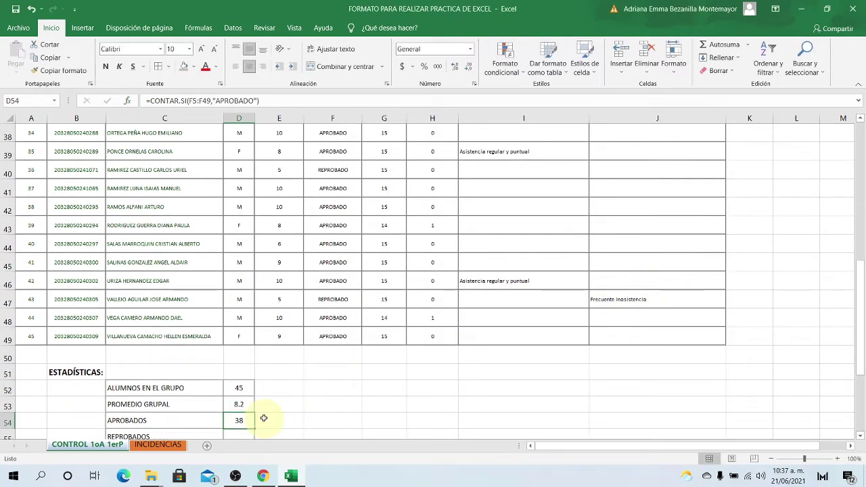
Insert the CONTAR.SI function in D55 for the count of failed students (REPROBADOS)
scroll(348, 404, down, 1)
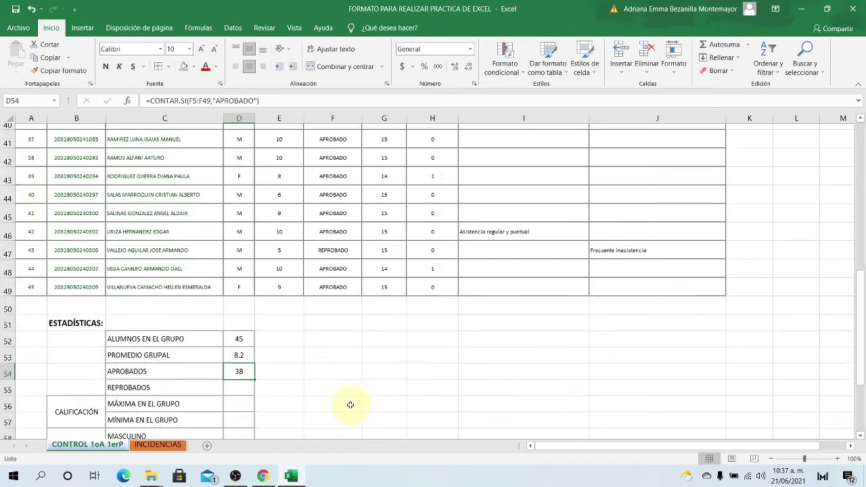
click(239, 382)
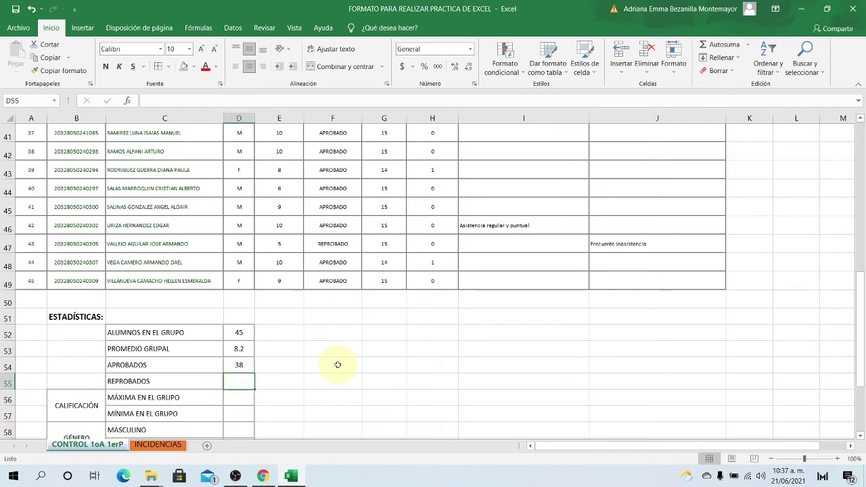
click(128, 101)
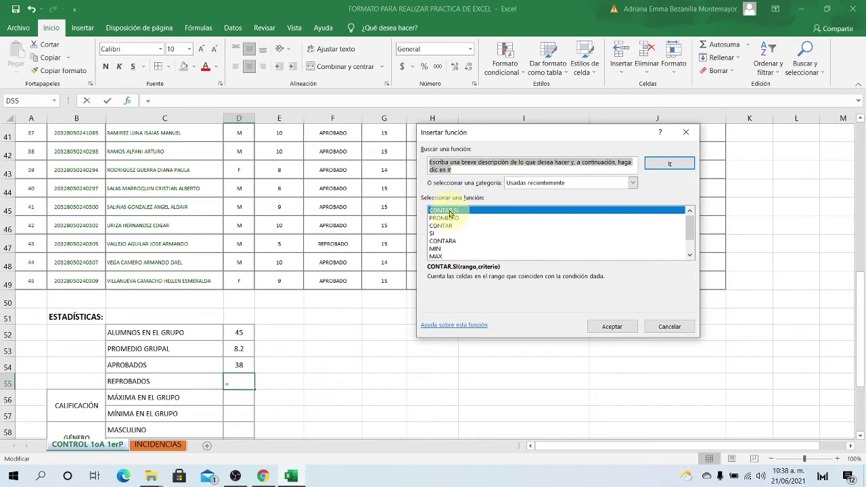
click(607, 328)
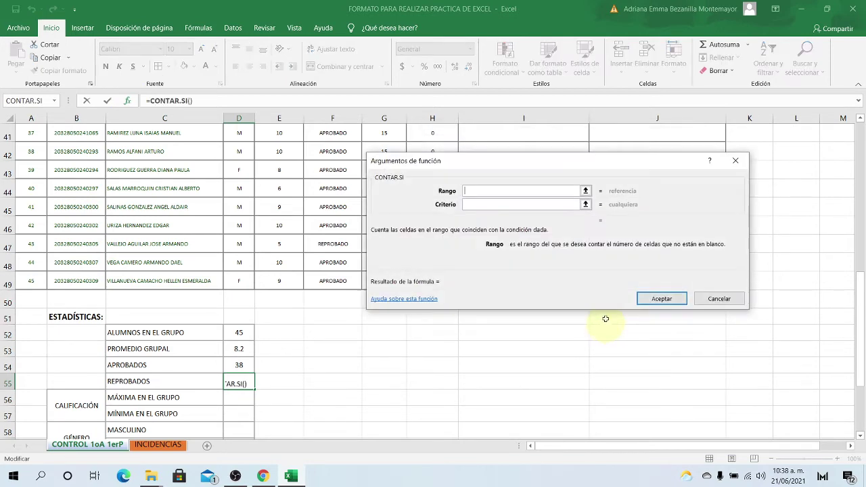
Select the ESTATUS entries F5:F49 as the Rango argument of the CONTAR.SI function in D55
click(586, 187)
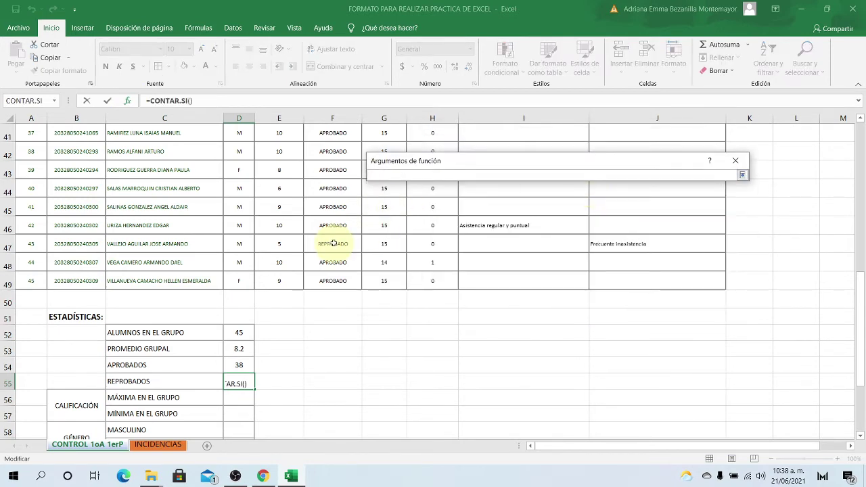
scroll(337, 237, up, 8)
scroll(337, 232, up, 5)
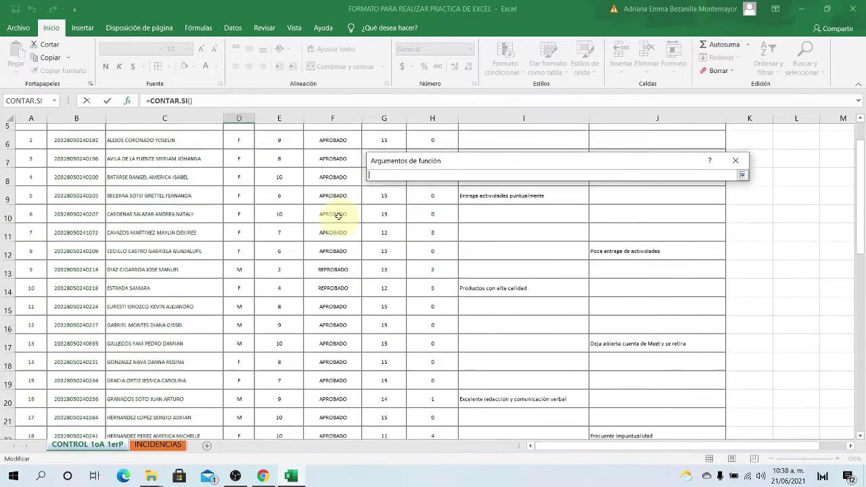
drag(337, 231, 343, 373)
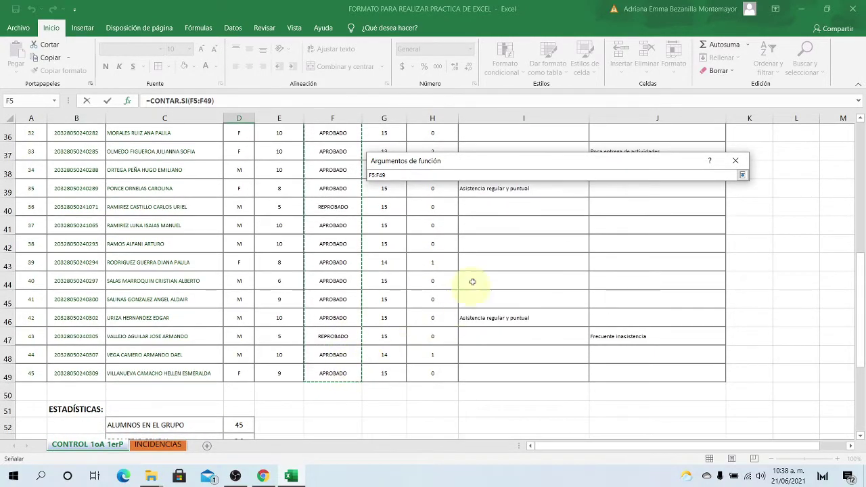
click(743, 176)
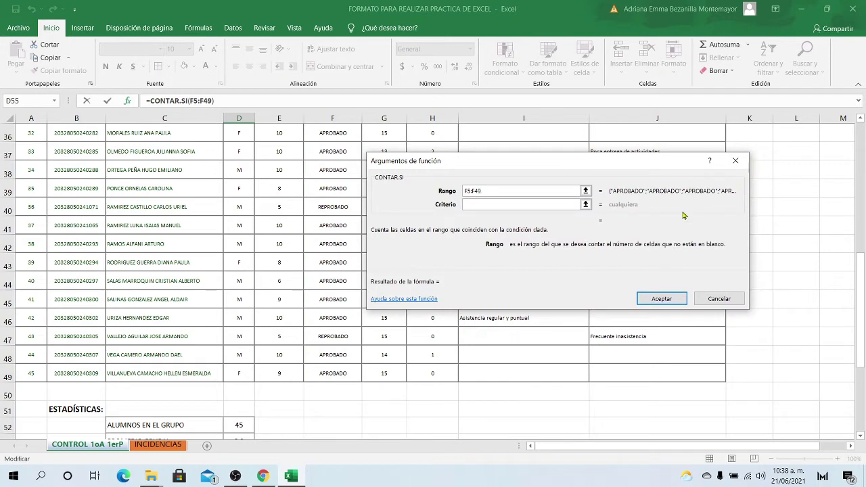
Set the Criterio argument in D55 to "REPROBADO" in quotation marks, accept the function, and check the counts against the student total in D52
click(472, 204)
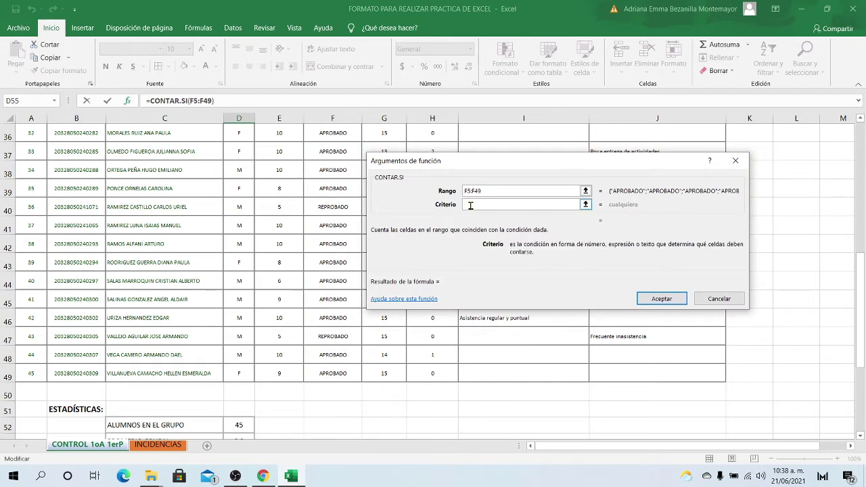
text("REPROBADO")
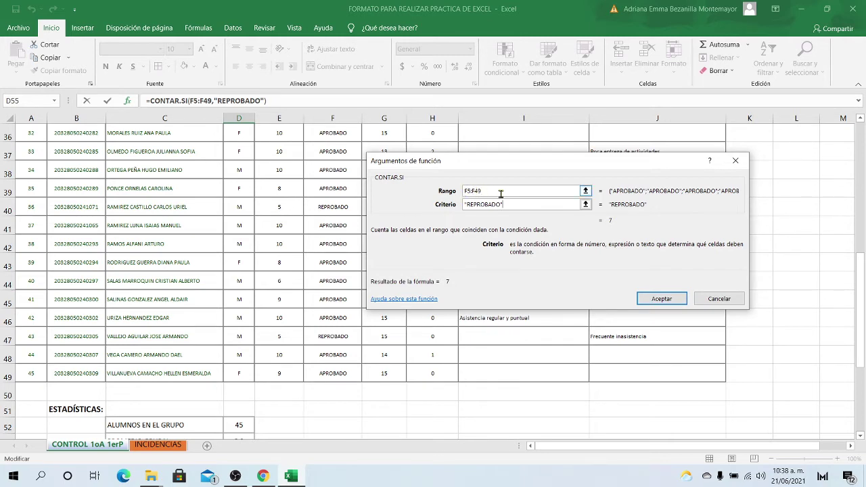
click(660, 300)
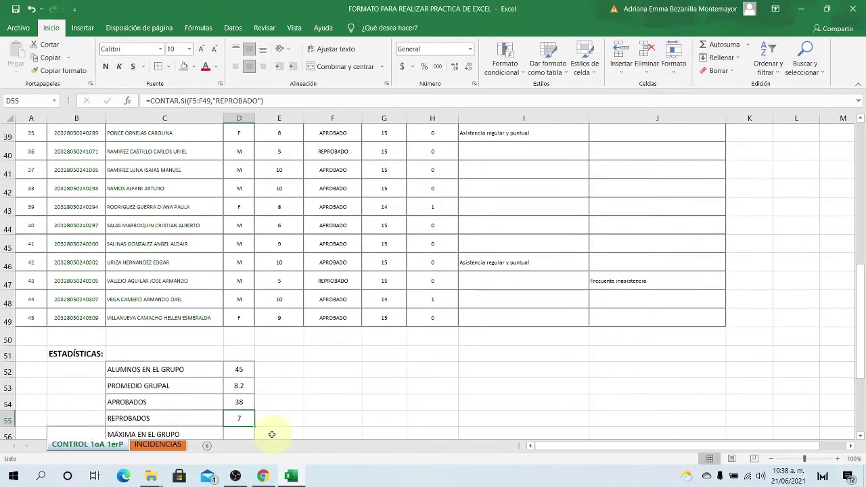
scroll(281, 410, down, 1)
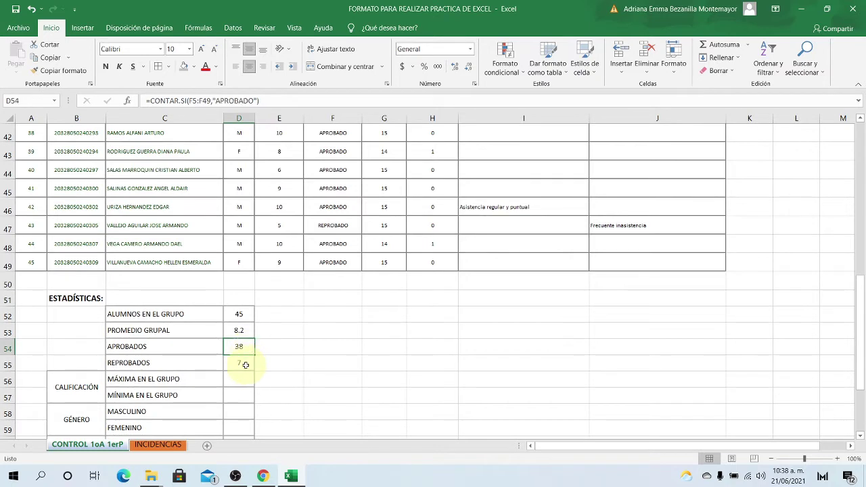
click(243, 316)
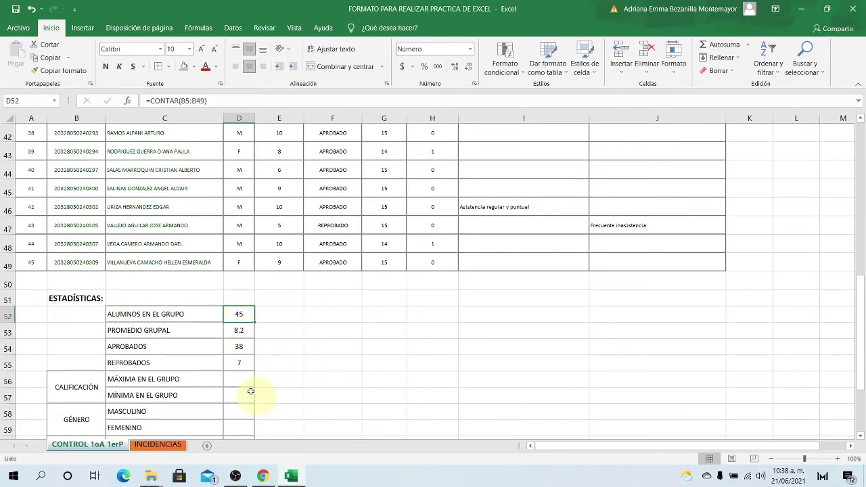
Insert the MAX function in D56 for the highest grade in the group
scroll(244, 389, down, 1)
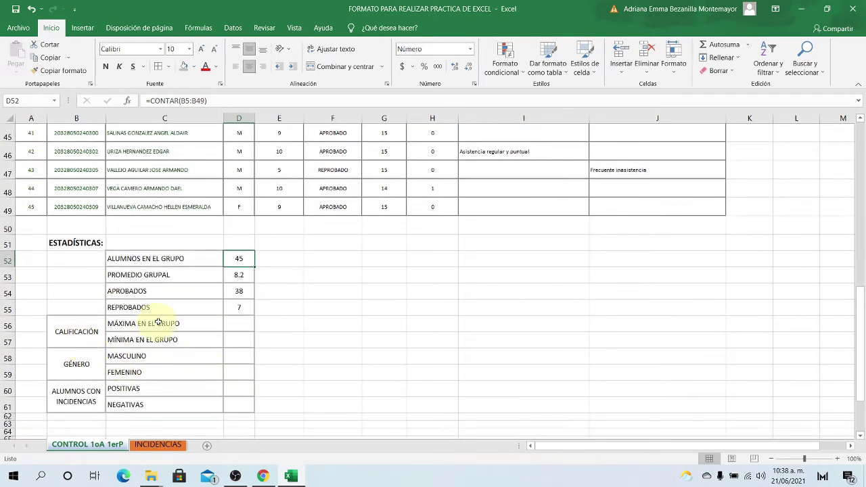
click(236, 324)
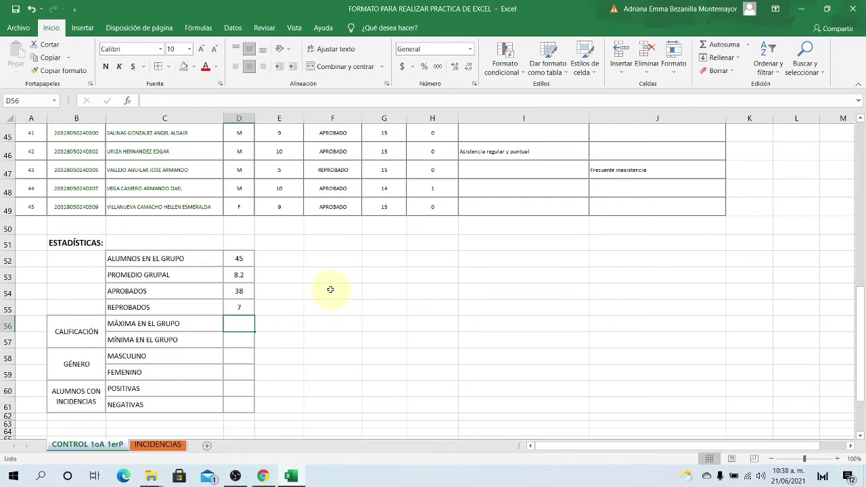
click(128, 101)
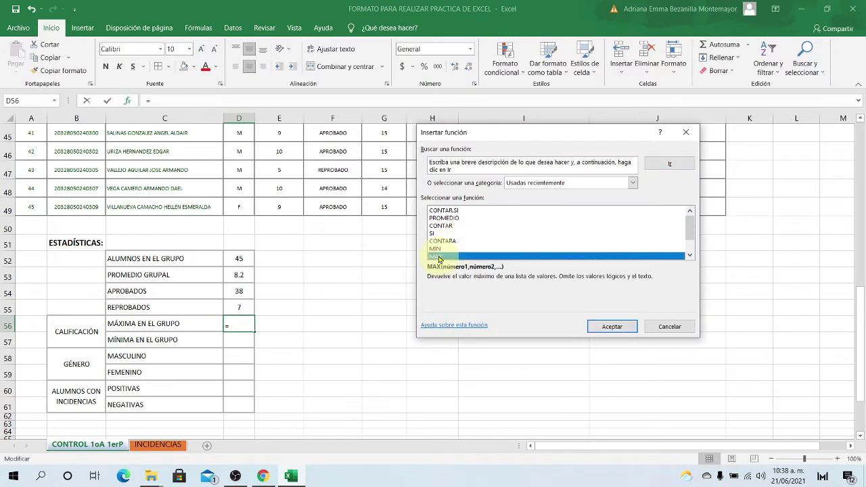
click(436, 257)
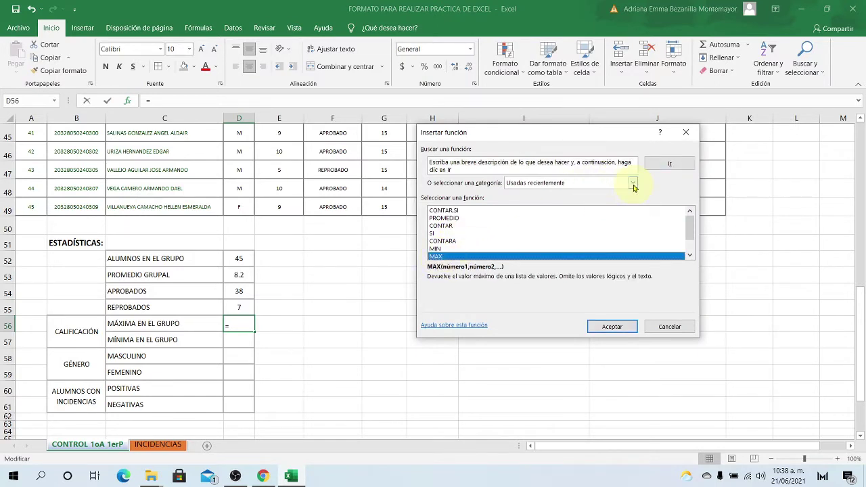
click(632, 184)
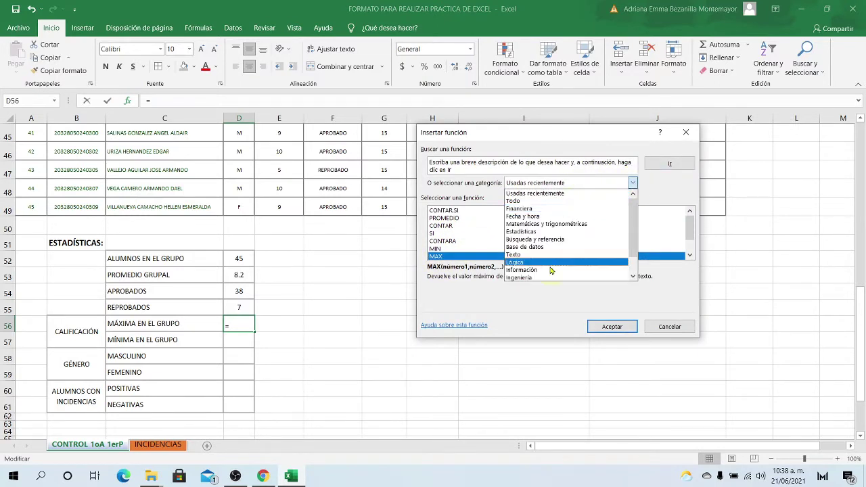
click(445, 260)
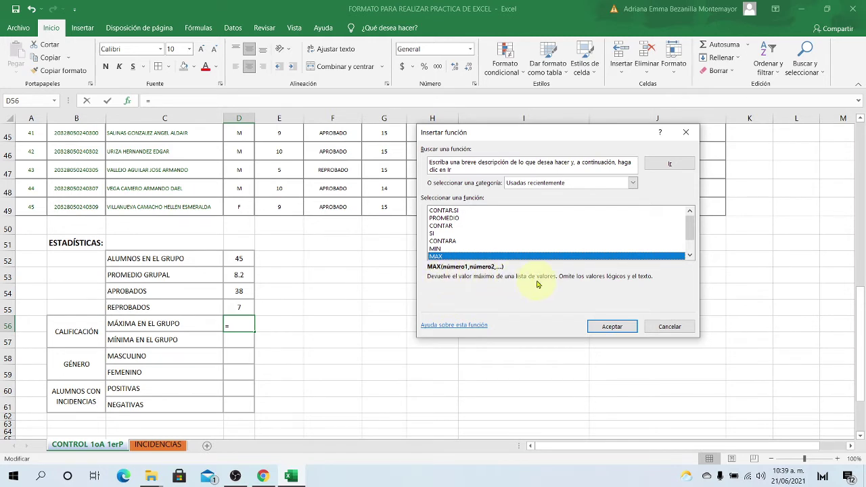
click(616, 329)
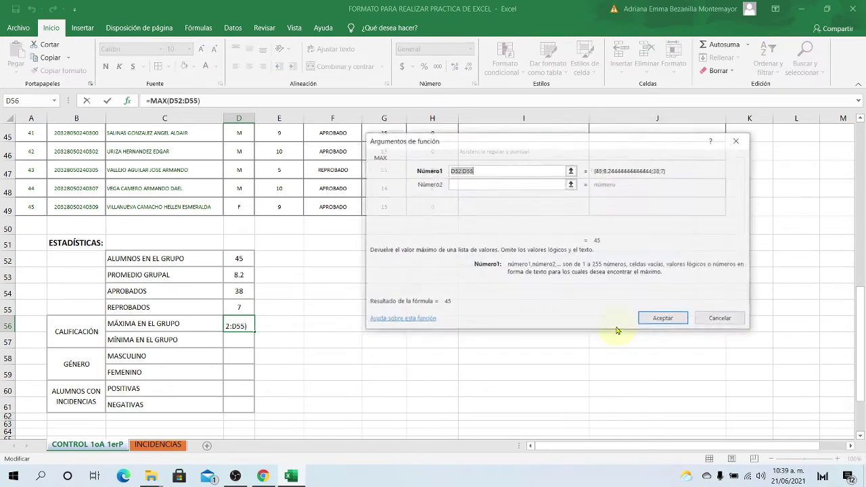
Replace the suggested Número1 range of MAX with the grades E5:E49 and accept the function
click(571, 172)
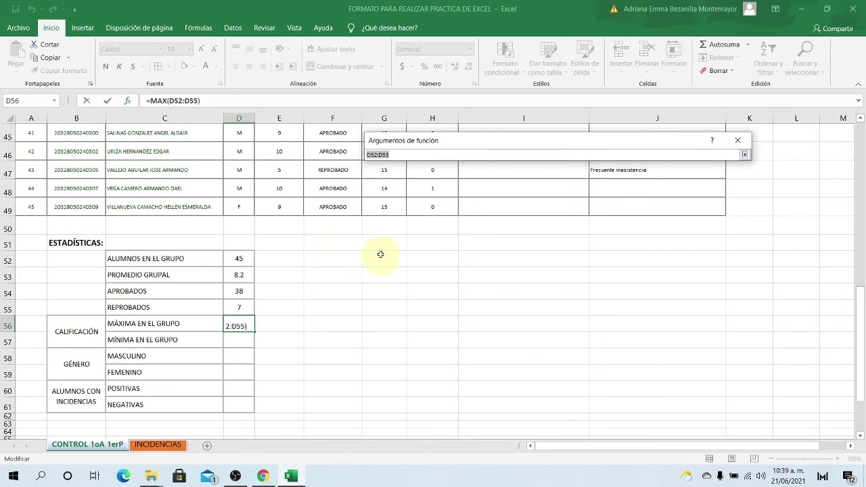
scroll(379, 250, up, 14)
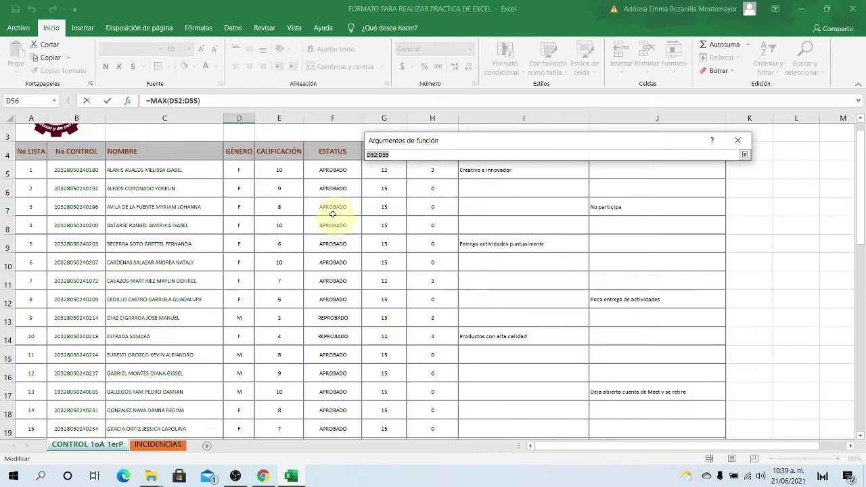
drag(279, 170, 288, 305)
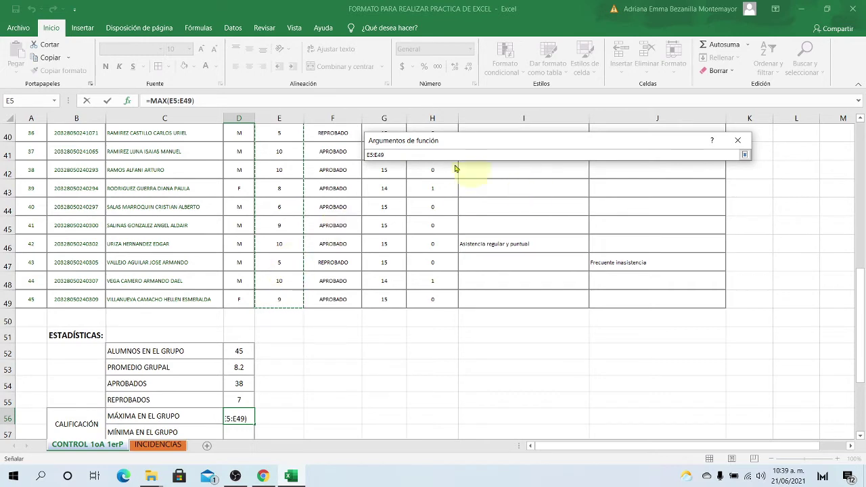
click(745, 154)
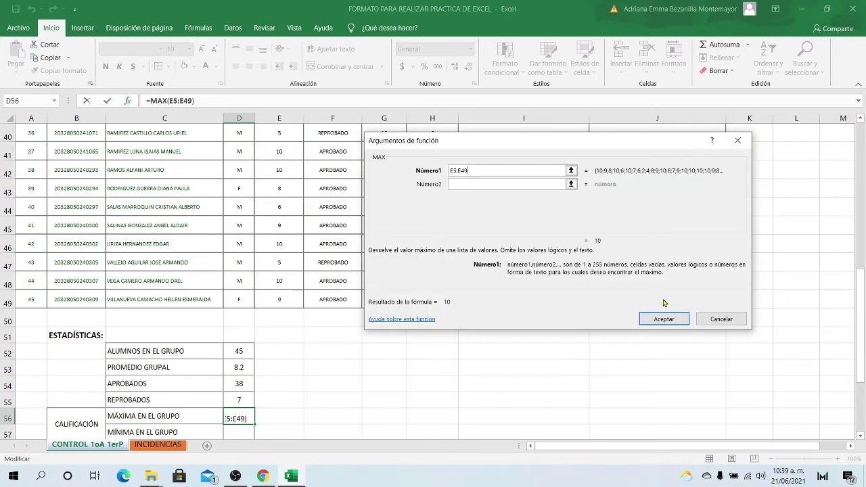
click(662, 319)
scroll(415, 384, down, 1)
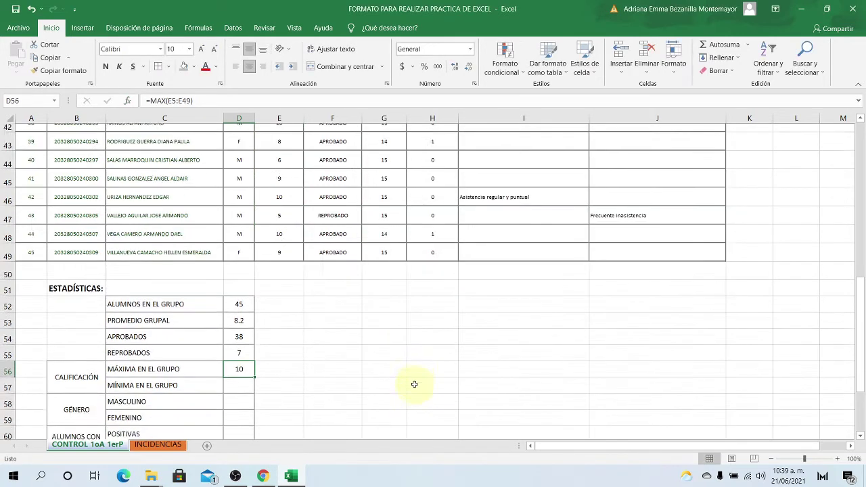
scroll(415, 384, down, 1)
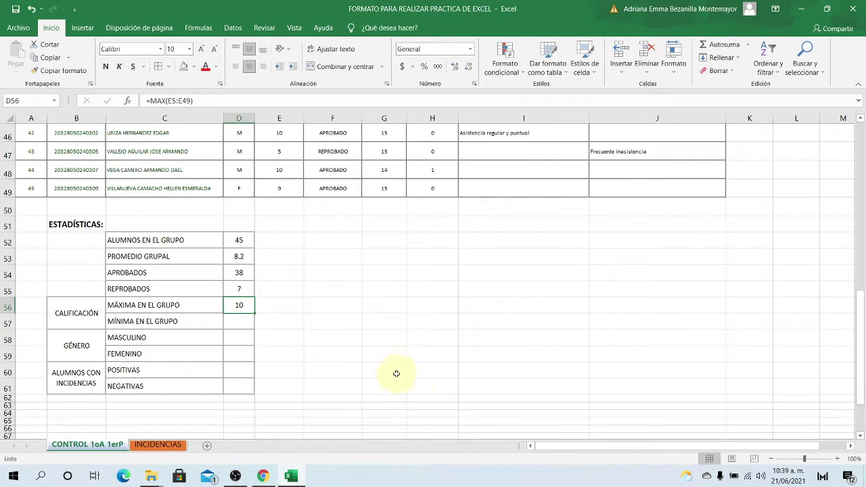
Insert the MIN function in D57 for the lowest grade in the group
click(237, 322)
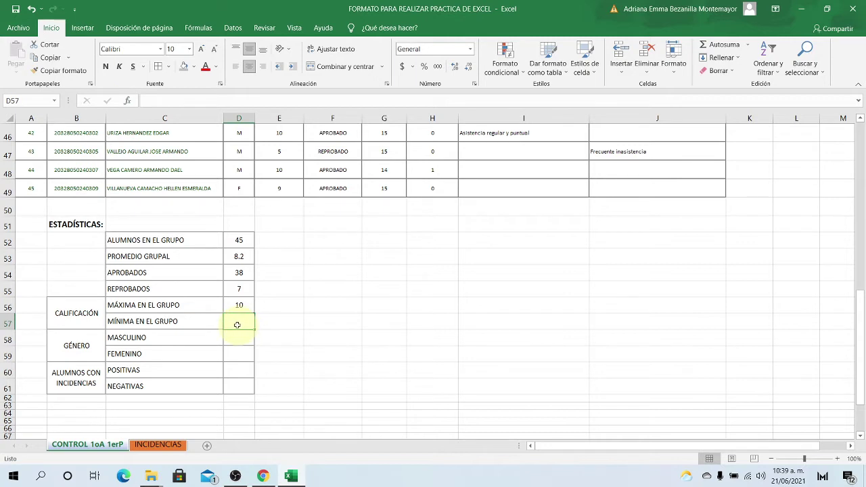
click(127, 103)
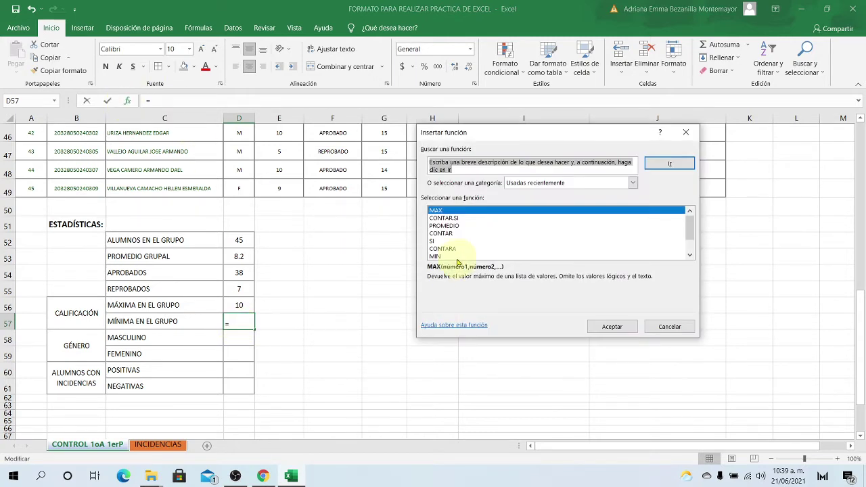
click(440, 257)
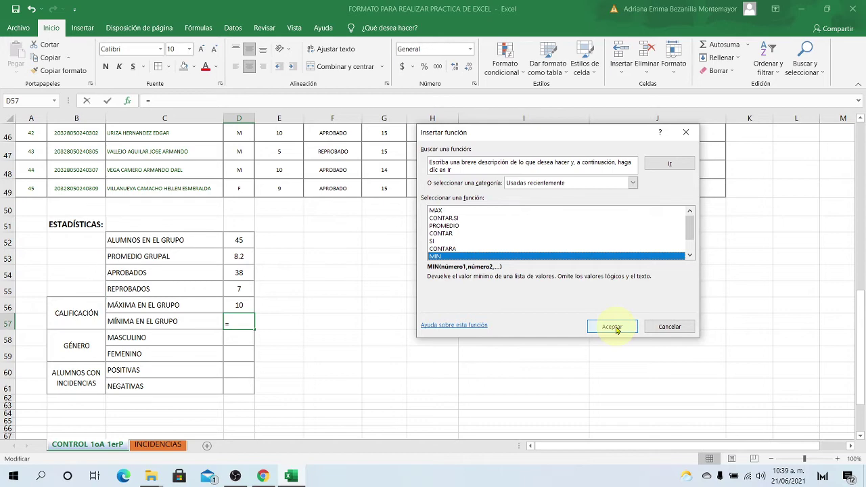
click(613, 328)
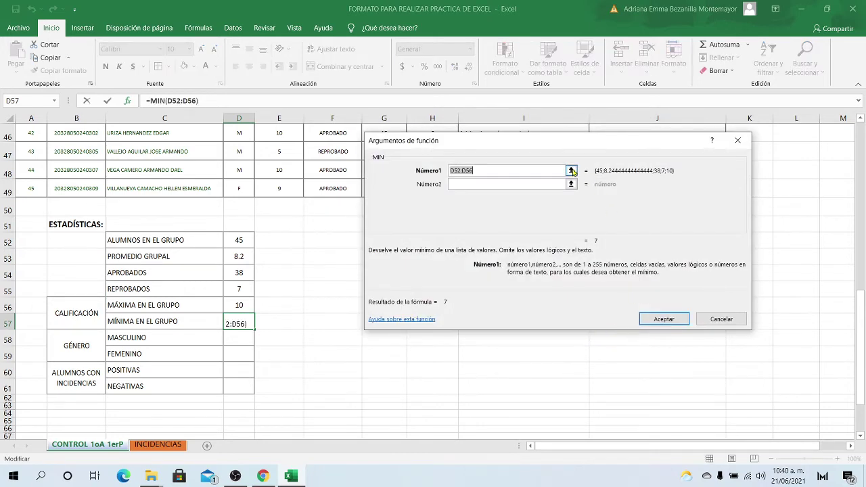
Replace the suggested Número1 range of MIN with the grades E5:E49 and accept the function
click(572, 171)
scroll(327, 187, up, 6)
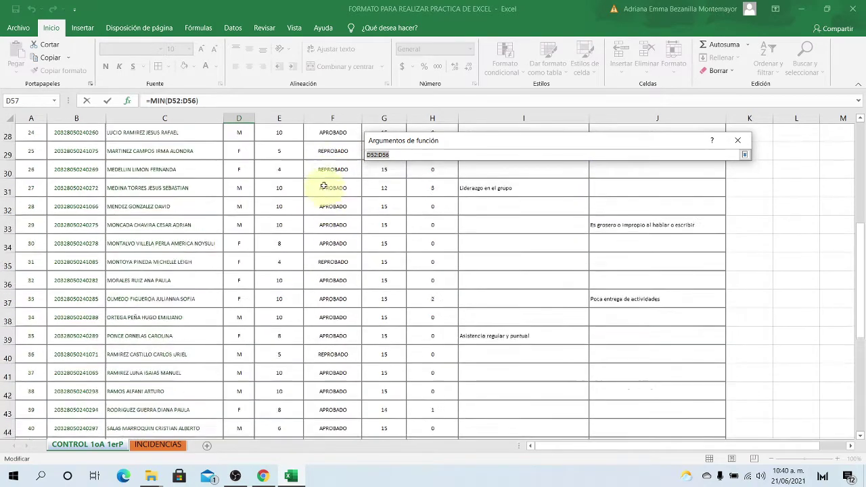
scroll(323, 186, up, 8)
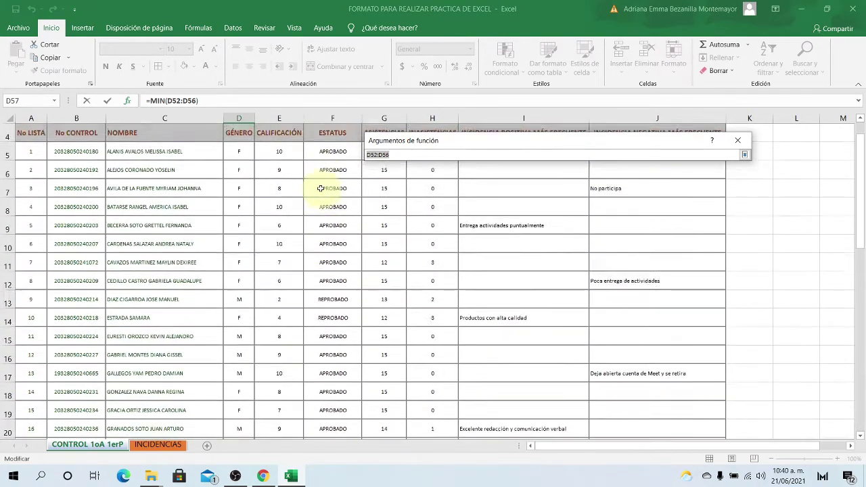
scroll(320, 189, up, 3)
scroll(320, 188, down, 3)
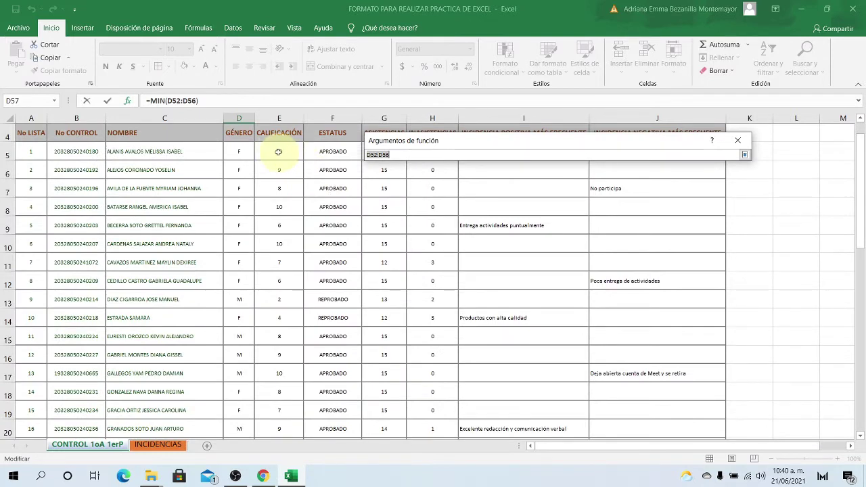
drag(281, 153, 288, 375)
click(744, 154)
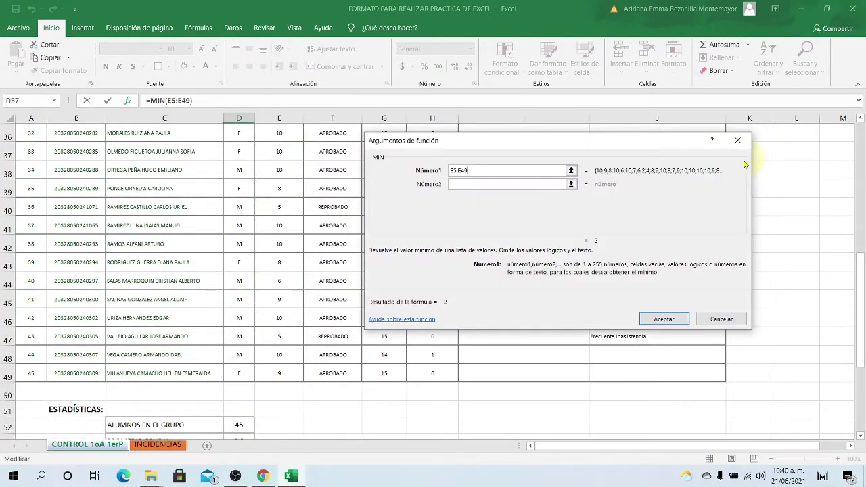
click(672, 320)
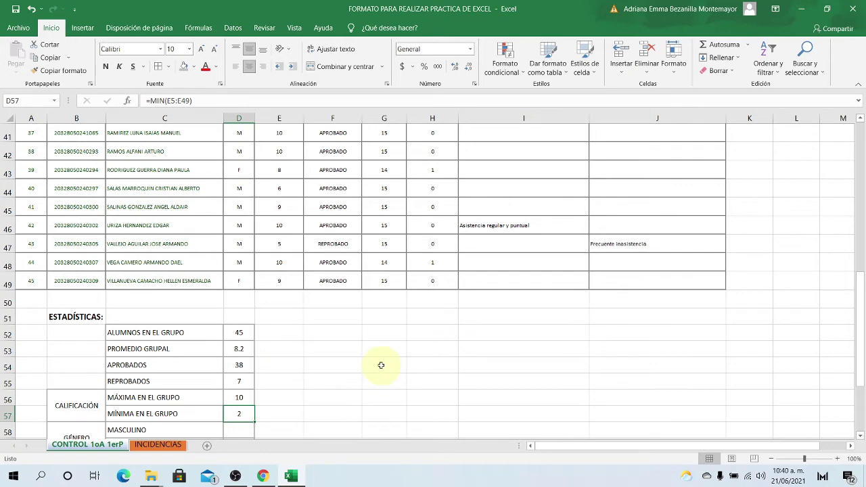
Review the formulas for approved and failed students in D54 and D55, and insert the CONTAR.SI function in D58 for the MASCULINO count
scroll(380, 363, down, 1)
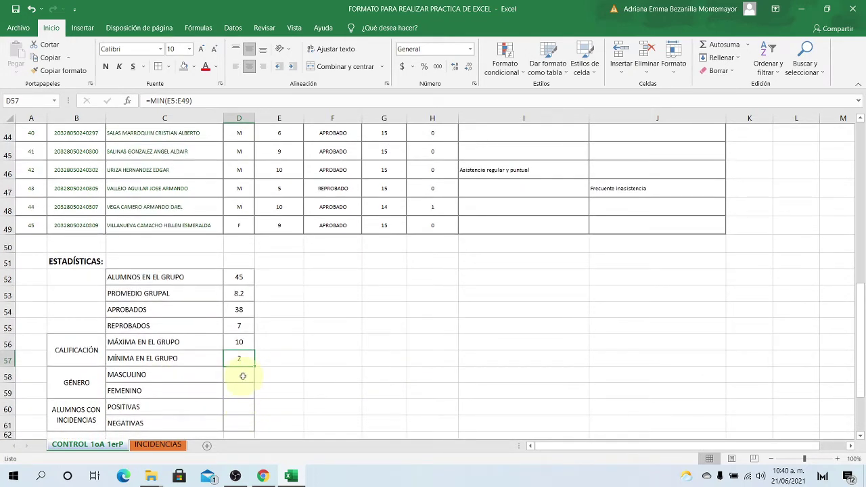
click(243, 376)
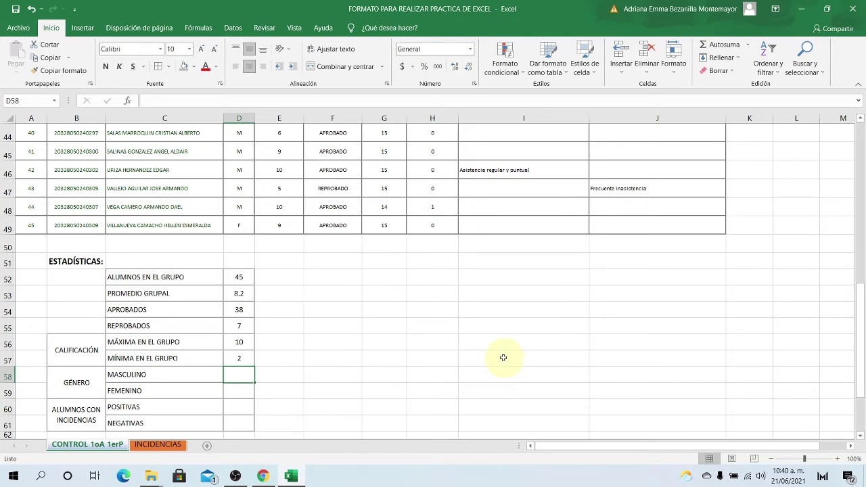
click(245, 391)
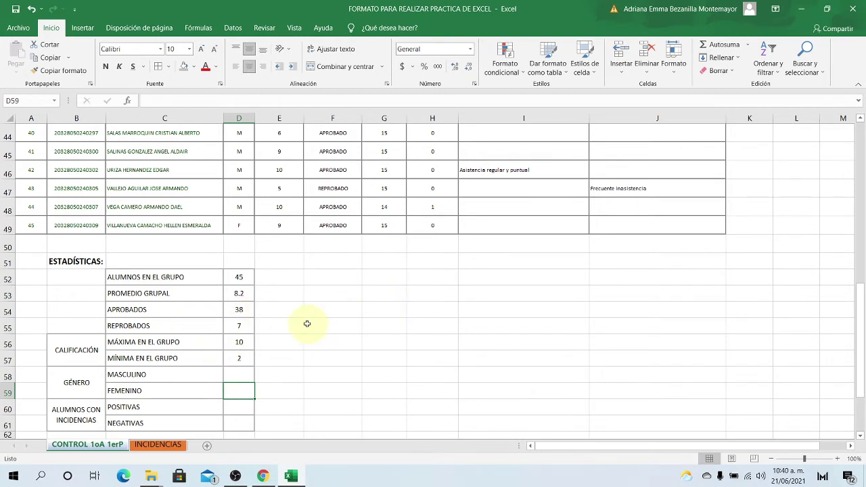
click(241, 309)
click(239, 326)
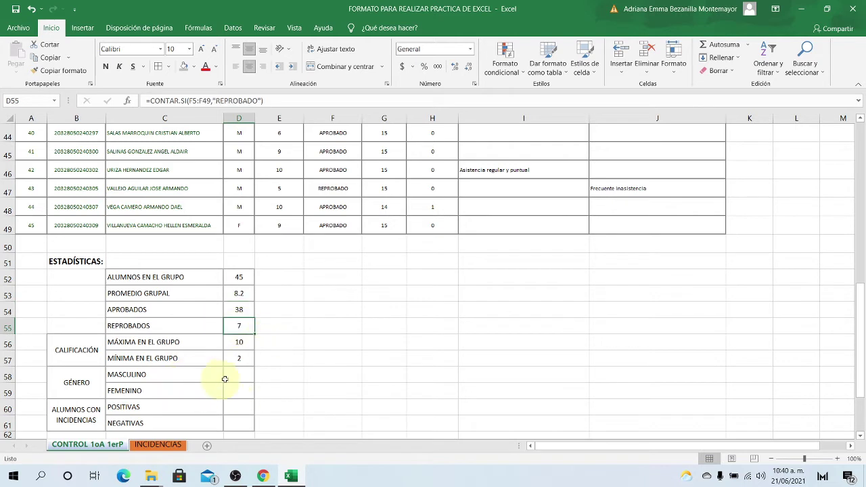
click(232, 374)
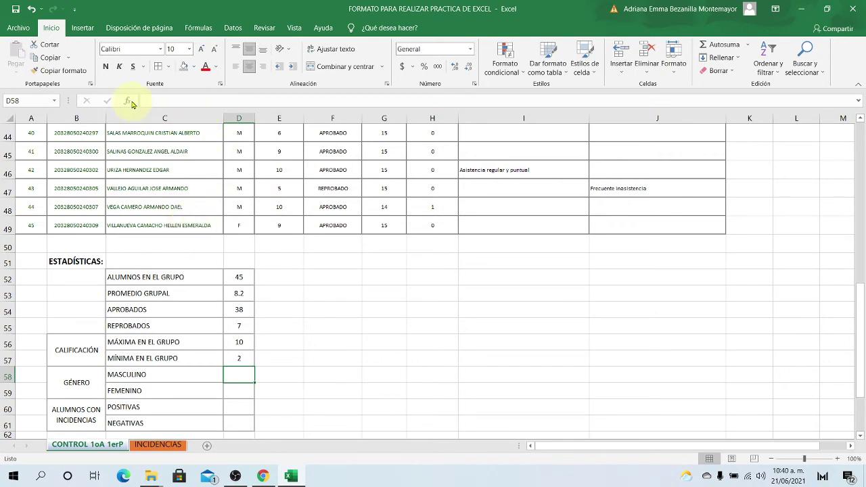
click(129, 102)
scroll(524, 252, up, 2)
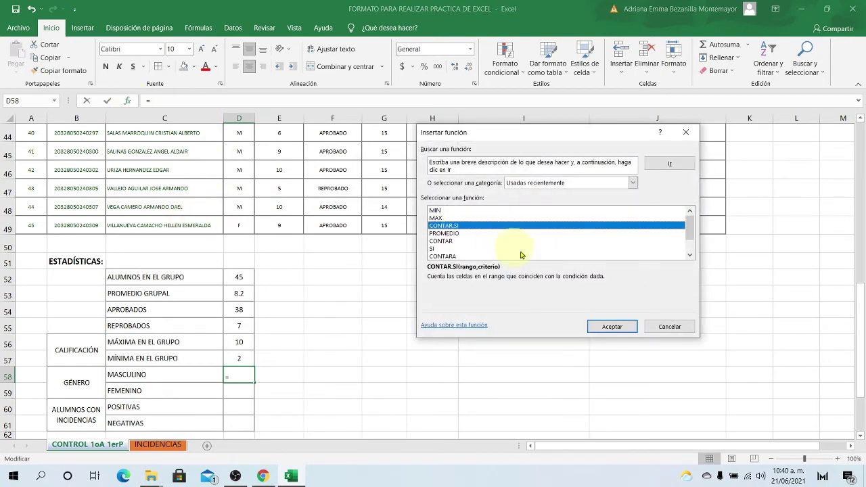
click(612, 326)
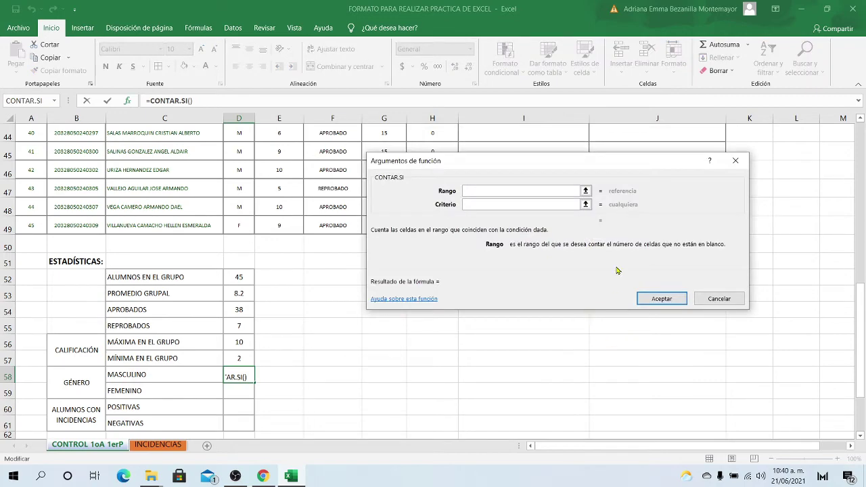
Select the GÉNERO entries D5:D49 as the Rango argument of the CONTAR.SI function in D58
click(586, 190)
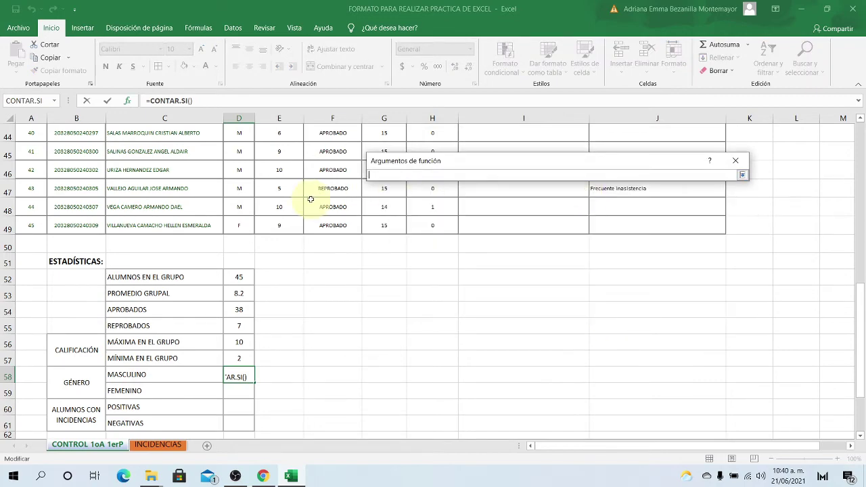
scroll(277, 190, up, 12)
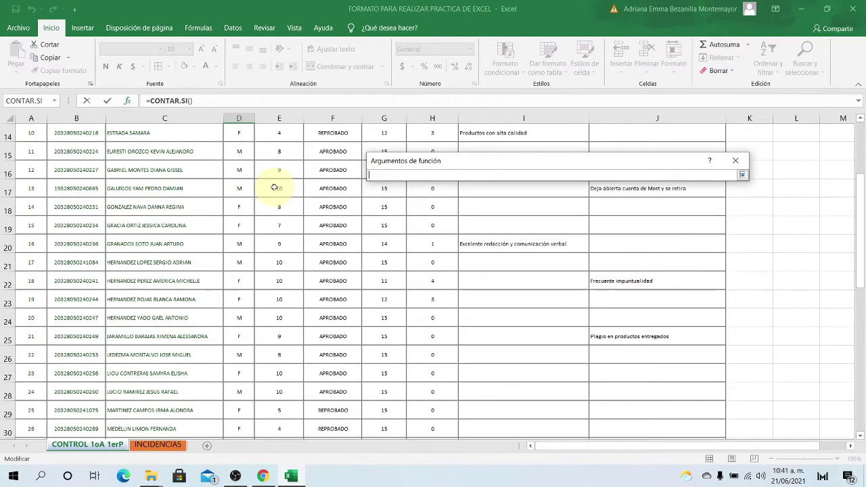
scroll(264, 188, up, 2)
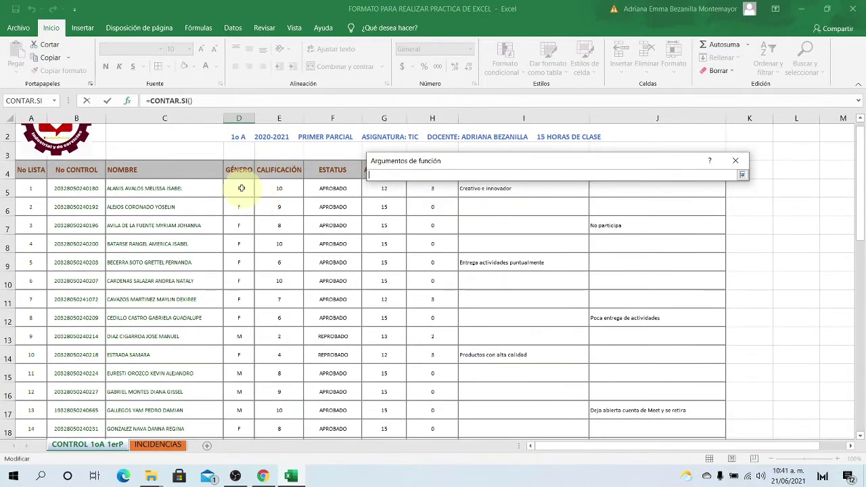
drag(242, 188, 252, 378)
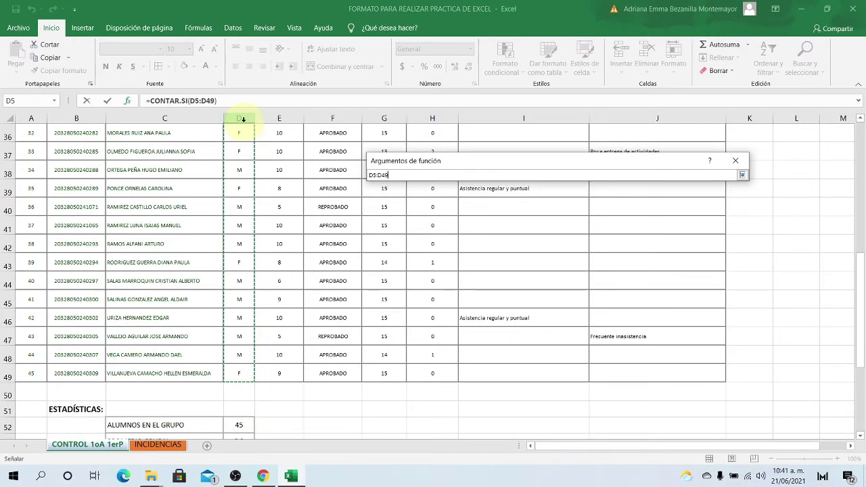
click(742, 175)
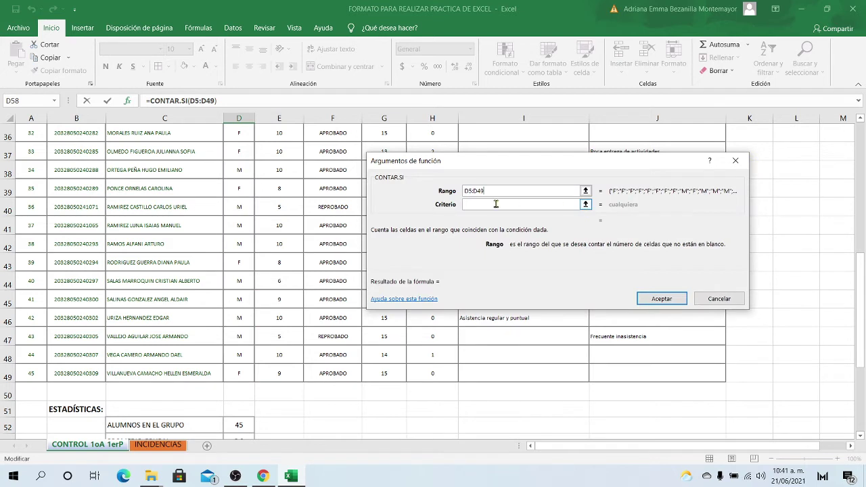
Set the Criterio argument in D58 to "M" in quotation marks and accept the function
click(482, 204)
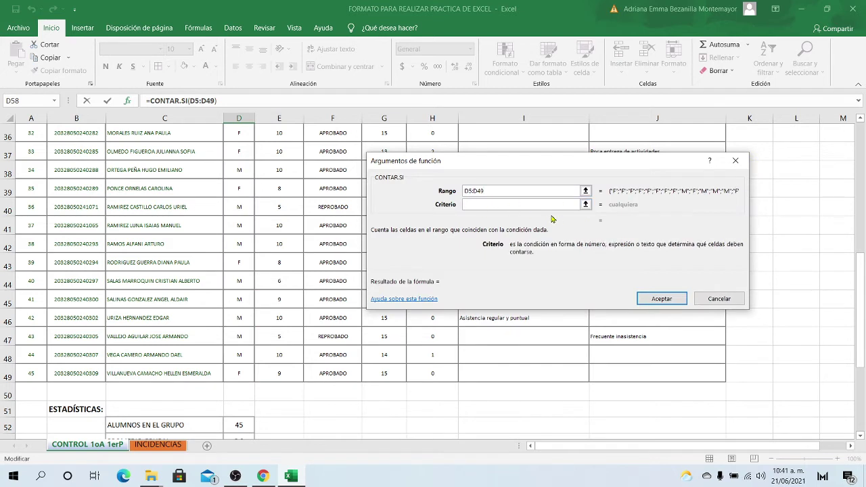
text("M")
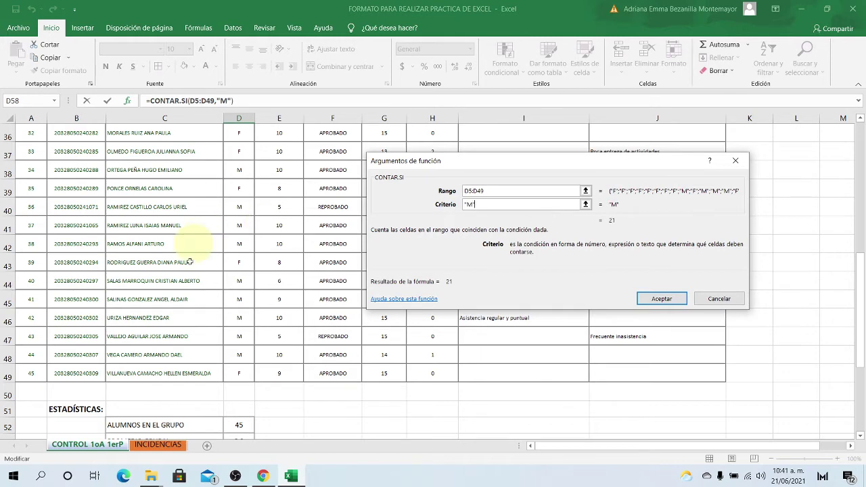
scroll(264, 372, down, 3)
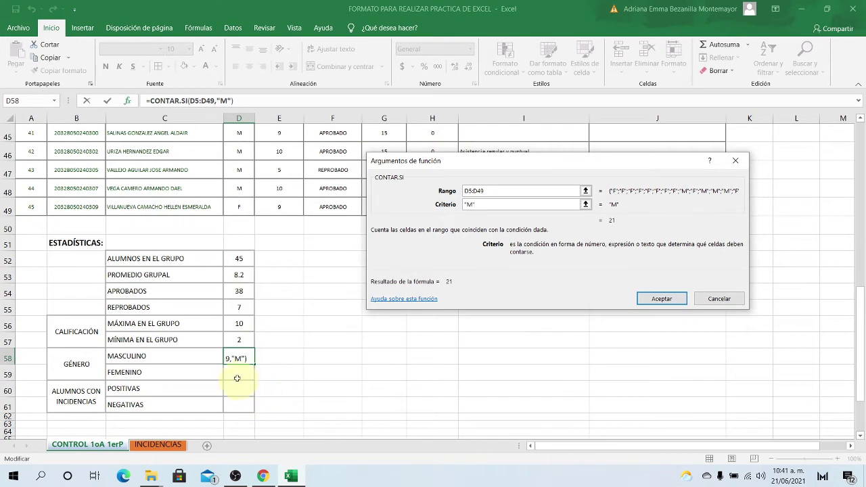
click(668, 298)
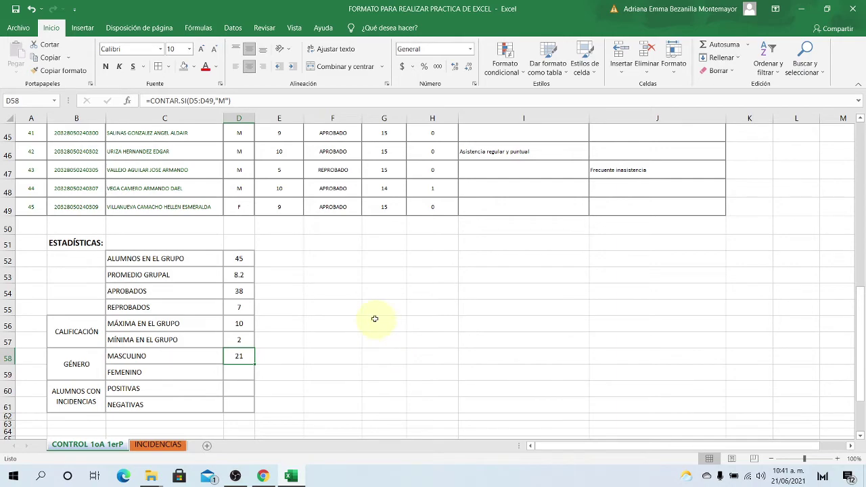
Insert the CONTAR.SI function in D59 for the FEMENINO count
click(233, 371)
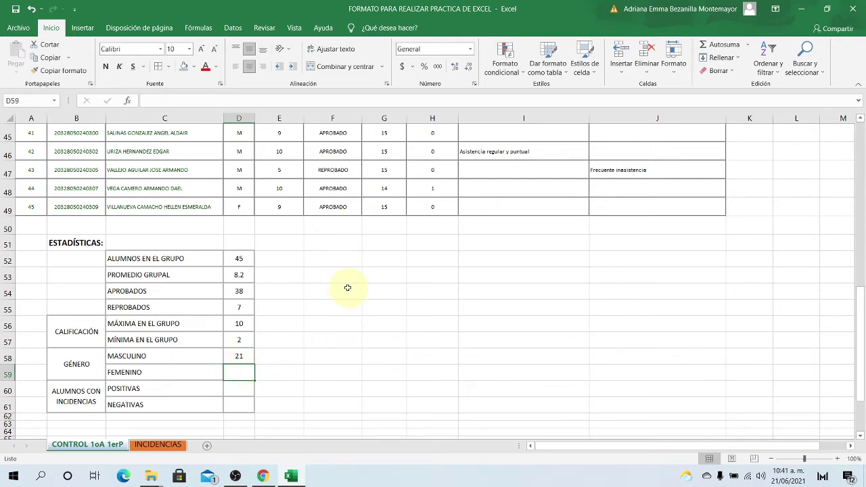
scroll(347, 288, up, 8)
scroll(318, 301, down, 8)
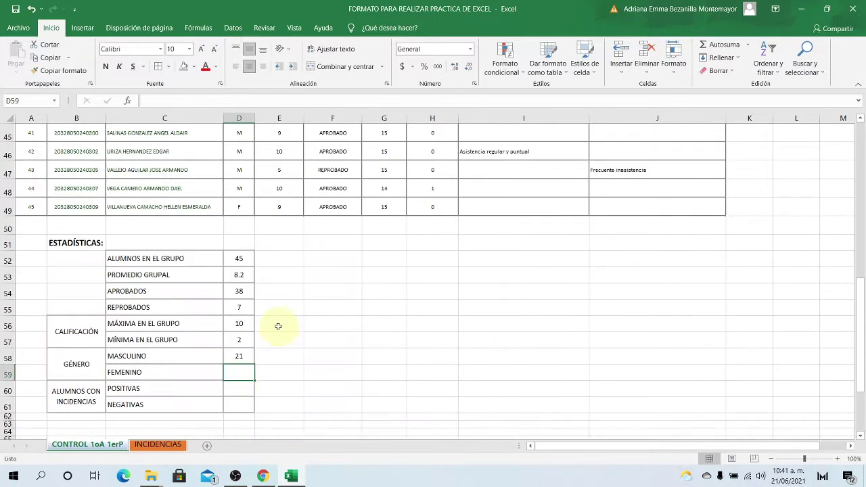
scroll(278, 327, down, 2)
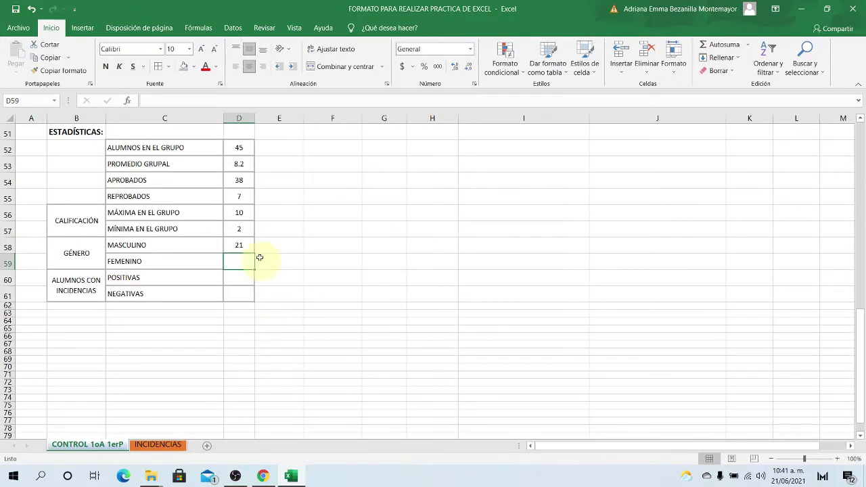
click(128, 102)
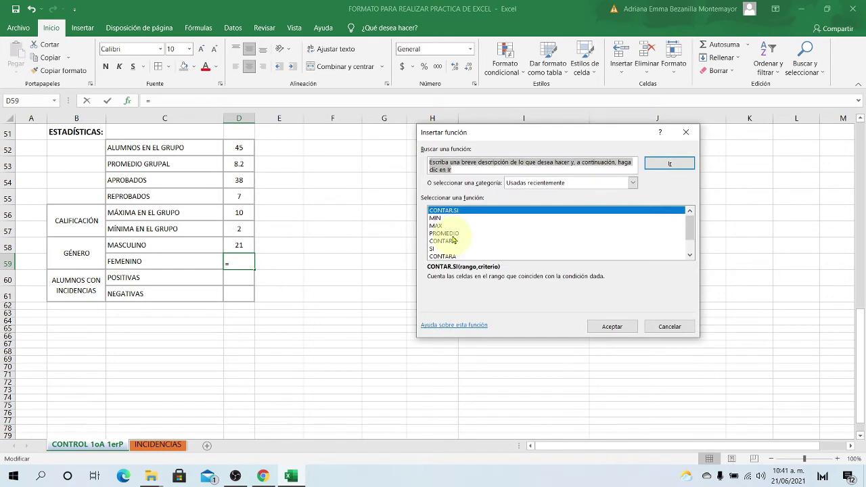
click(607, 327)
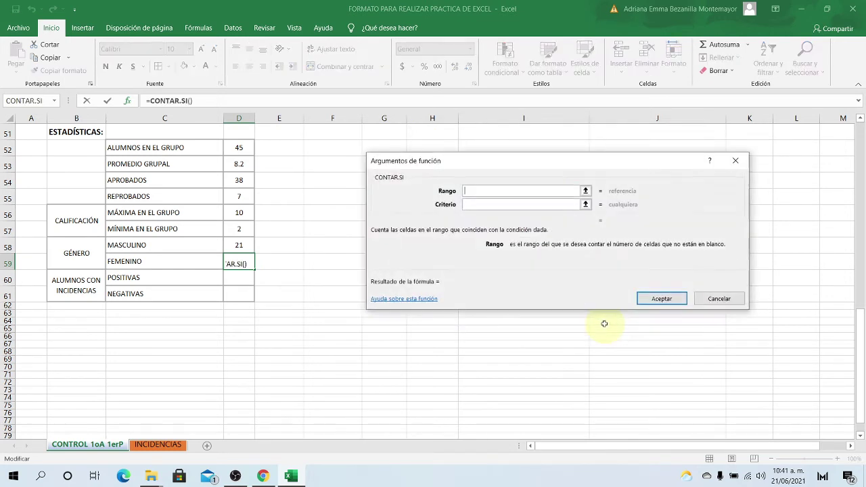
Select the GÉNERO entries D5:D49 as the Rango argument of the CONTAR.SI function in D59
click(586, 193)
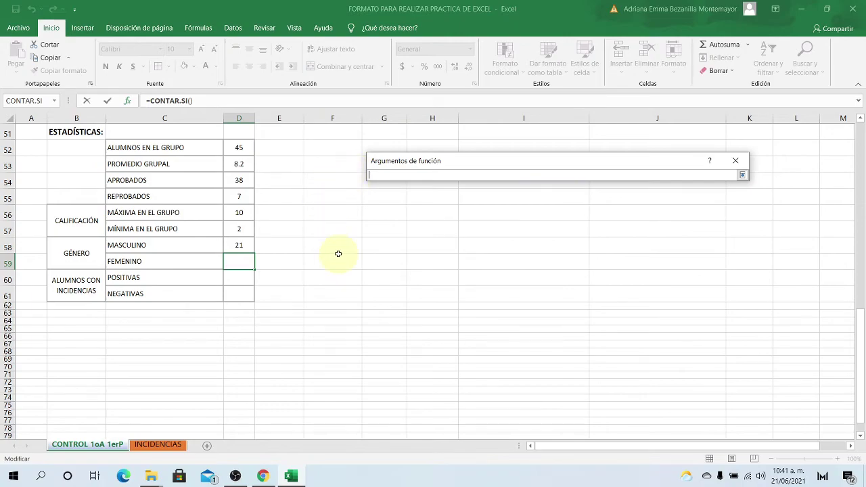
scroll(339, 253, up, 15)
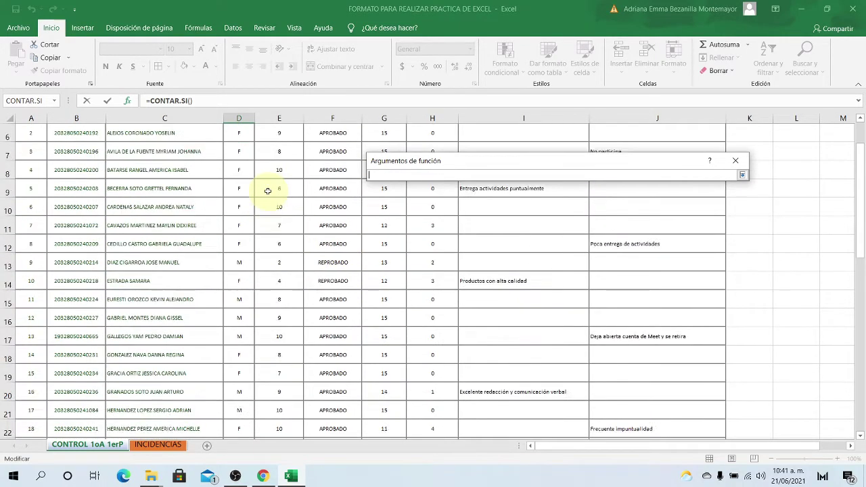
scroll(268, 191, up, 2)
drag(238, 230, 230, 376)
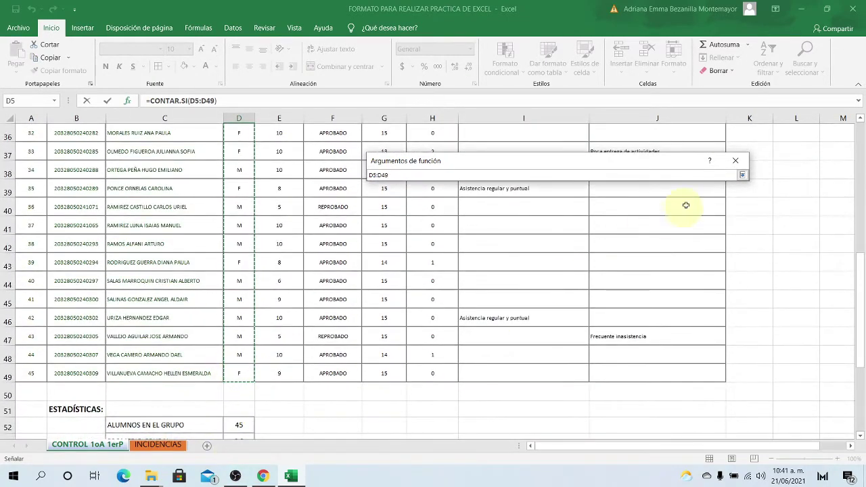
click(742, 175)
Set the Criterio argument of the CONTAR.SI function in D59 to "F" in quotation marks and accept the function
click(475, 205)
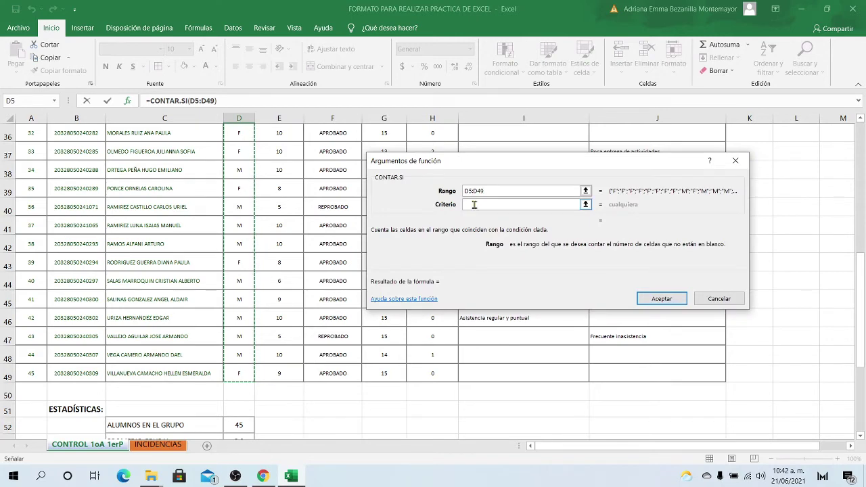
click(474, 204)
text("F)
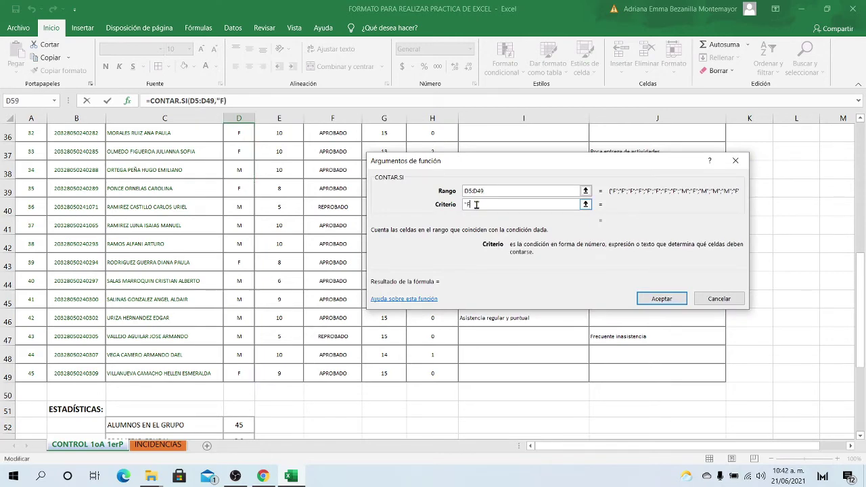
text(")
click(667, 299)
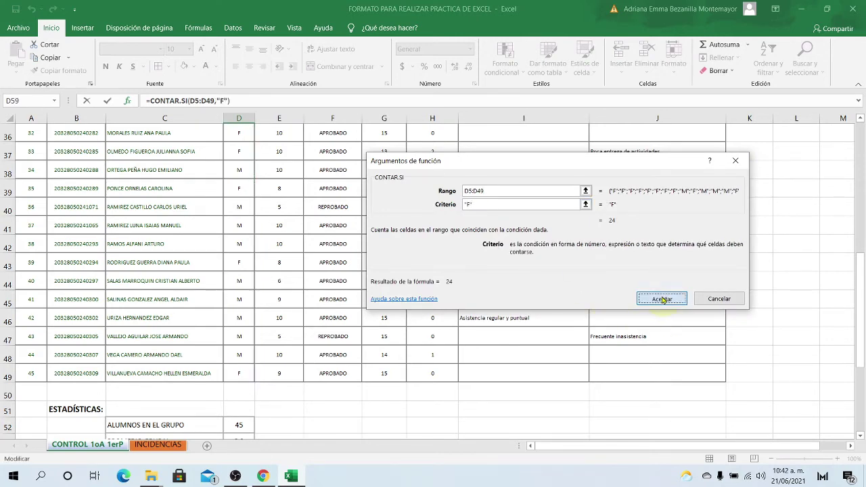
scroll(425, 364, down, 2)
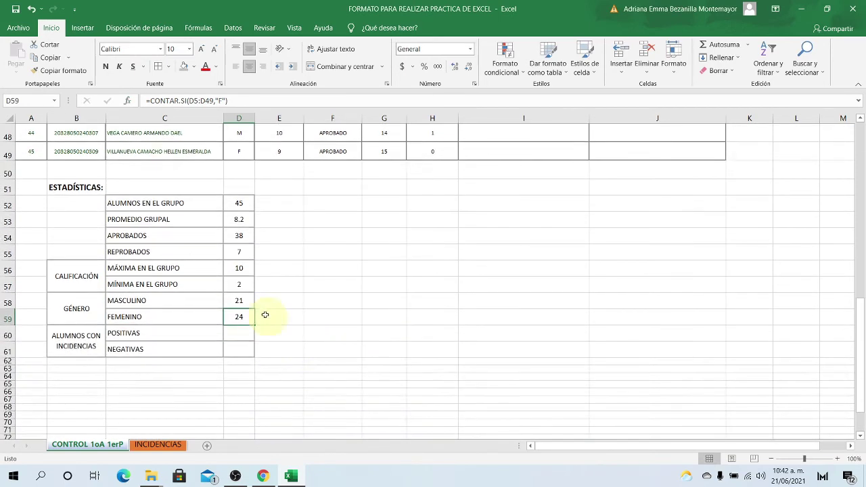
click(310, 314)
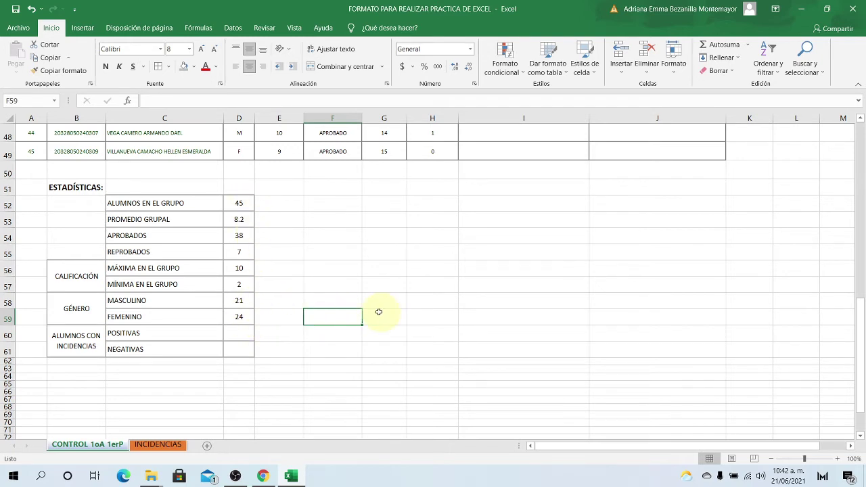
Review the positive and negative incident entries in columns I and J of the student list and the ALUMNOS EN EL GRUPO formula in D52
click(240, 333)
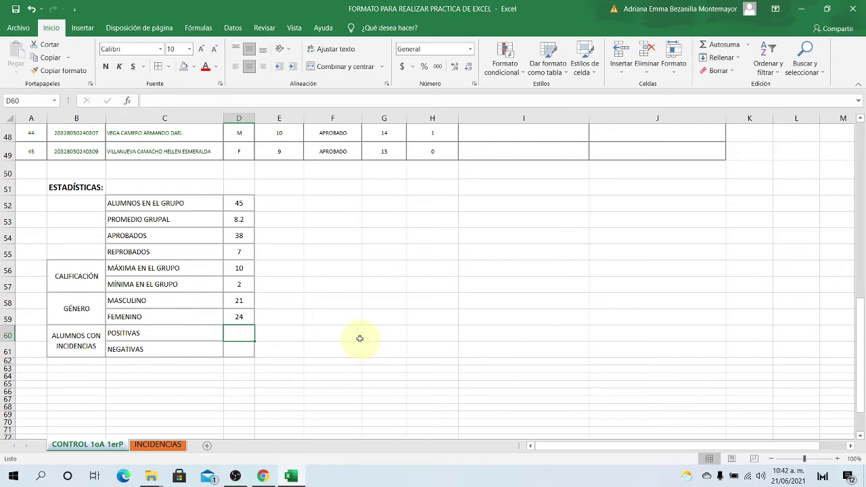
scroll(495, 273, up, 4)
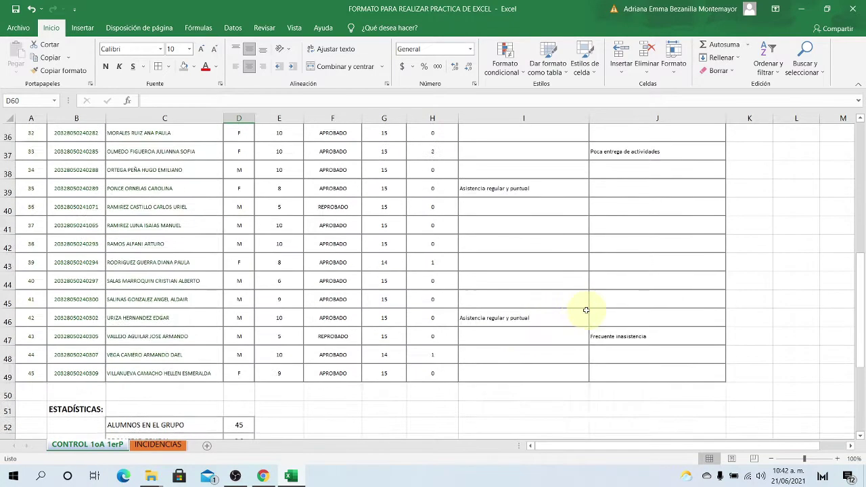
scroll(587, 310, up, 7)
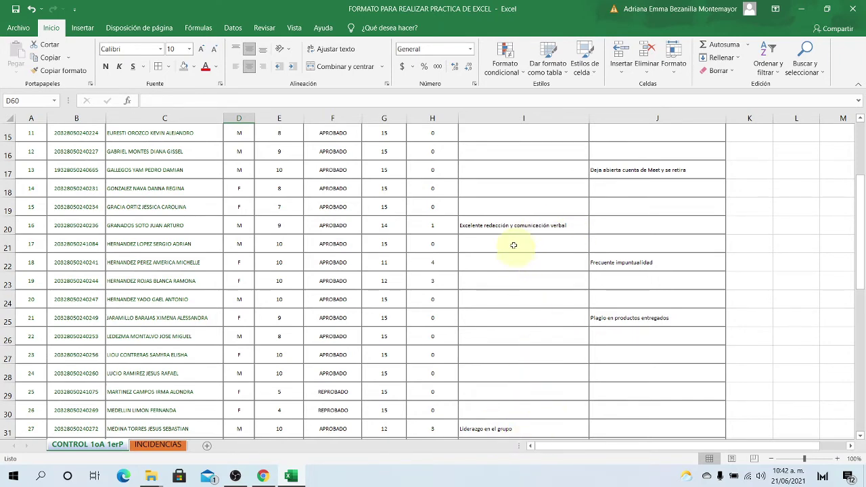
scroll(515, 328, down, 4)
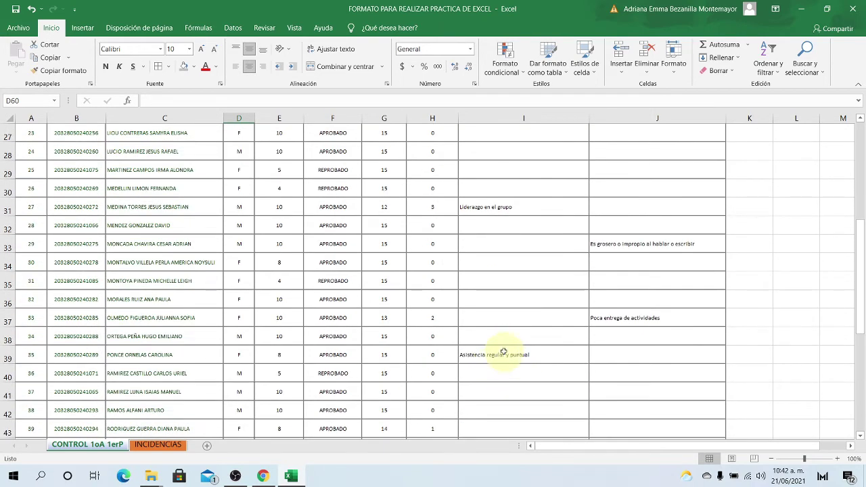
scroll(506, 345, down, 4)
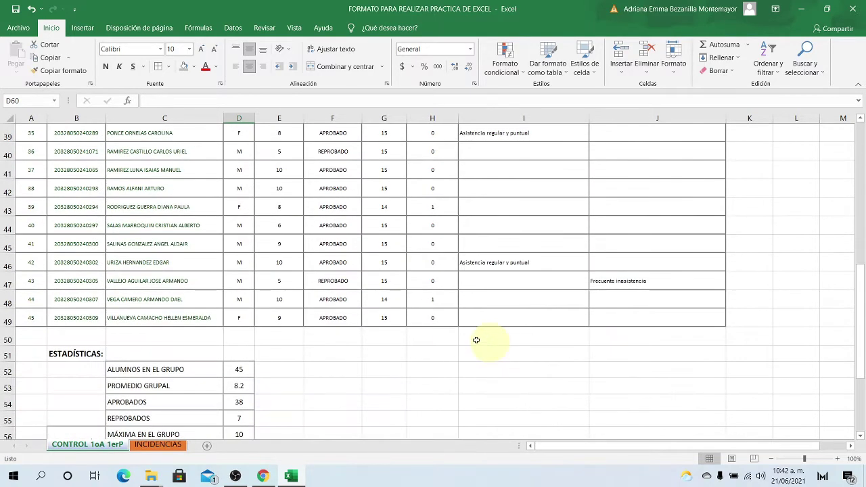
click(237, 370)
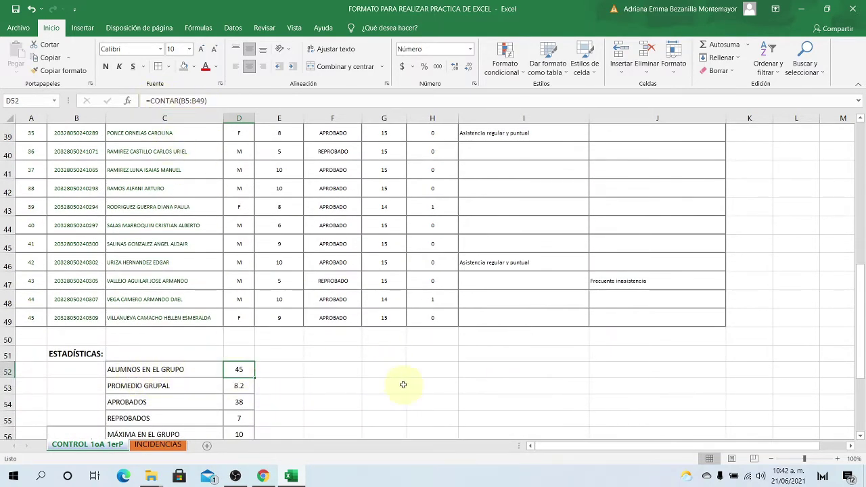
click(531, 383)
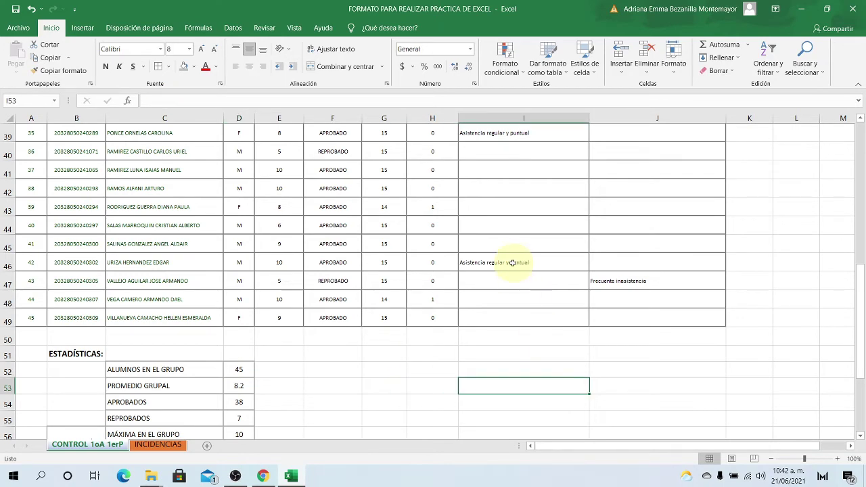
scroll(358, 372, down, 2)
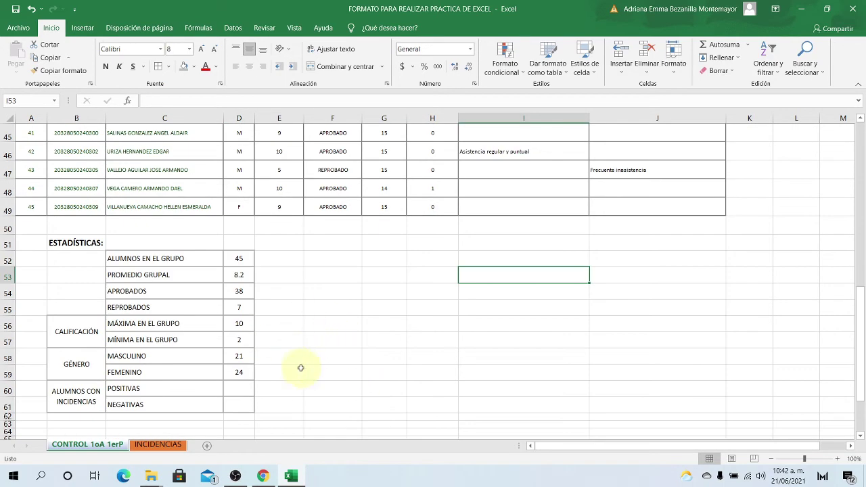
Insert the CONTARA function in D60 for the POSITIVAS count of students with incidents
click(238, 390)
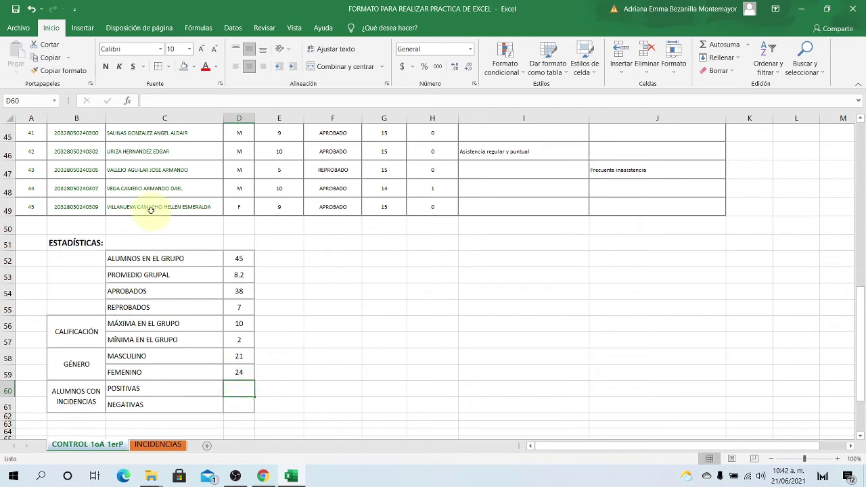
click(127, 101)
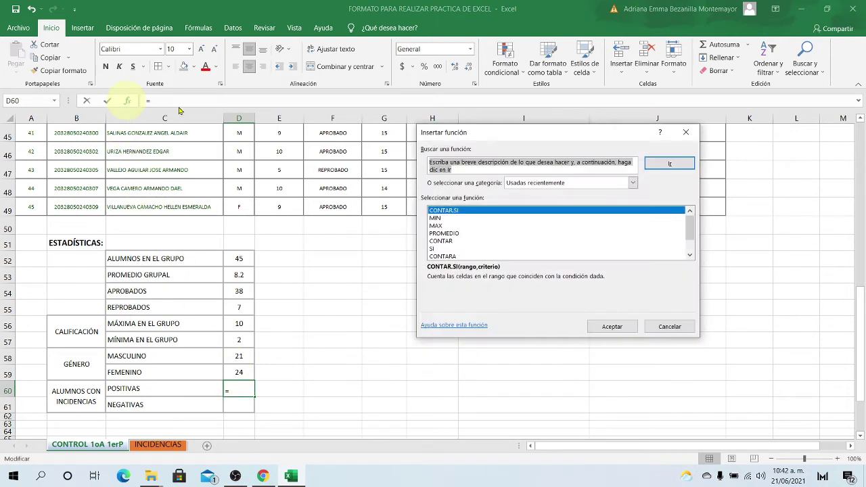
click(443, 257)
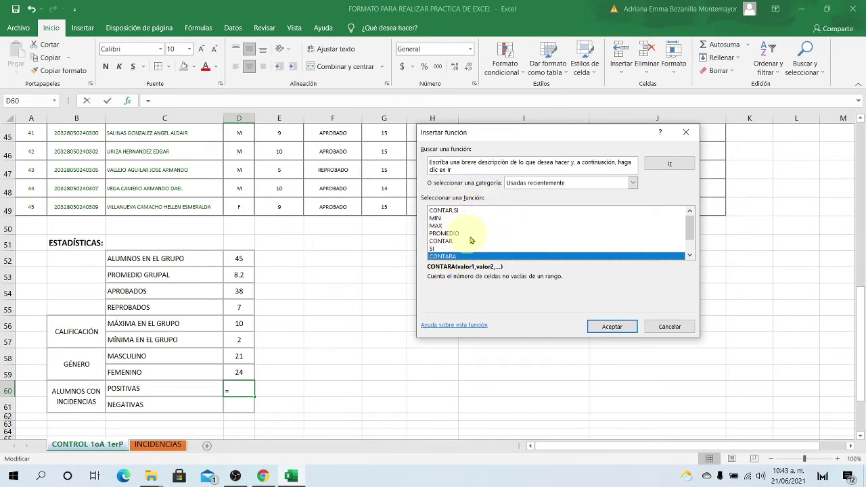
click(634, 183)
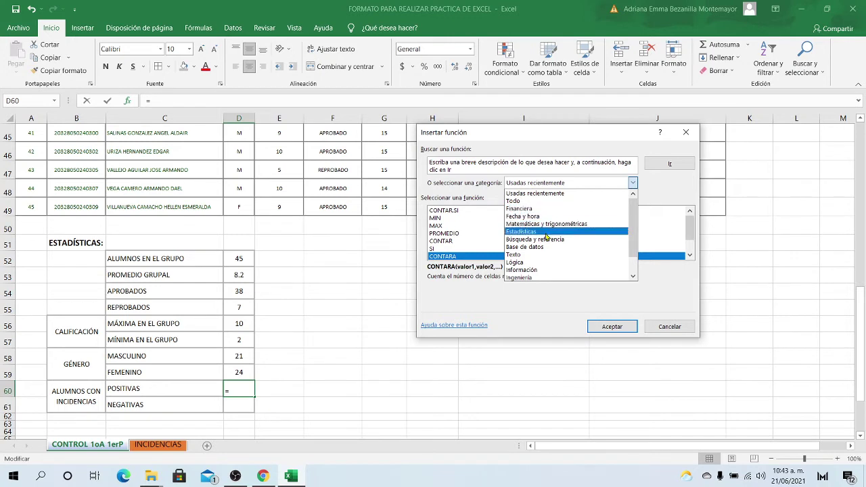
click(505, 316)
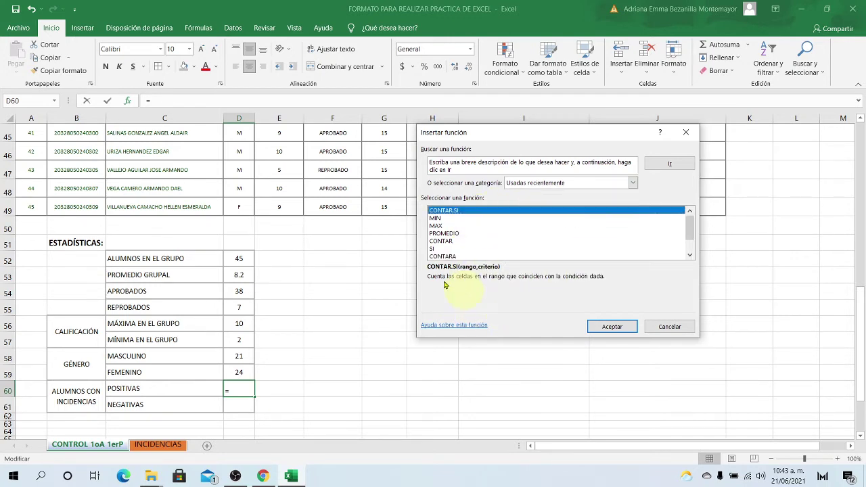
click(448, 257)
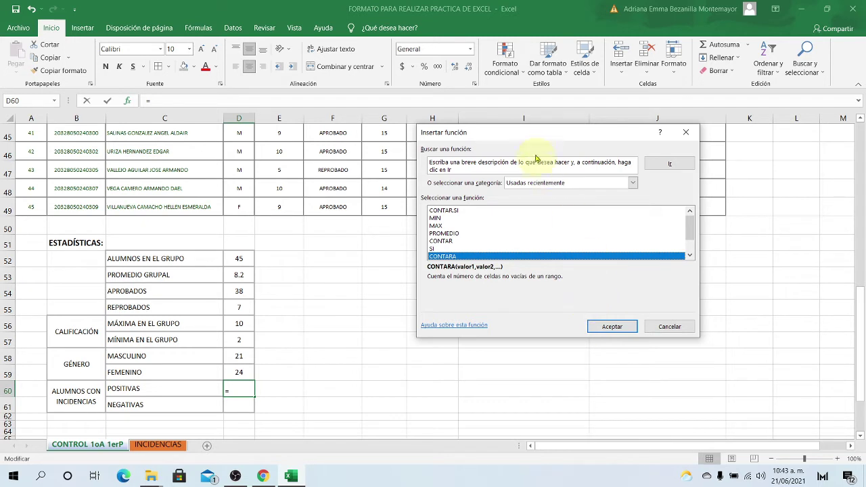
click(609, 327)
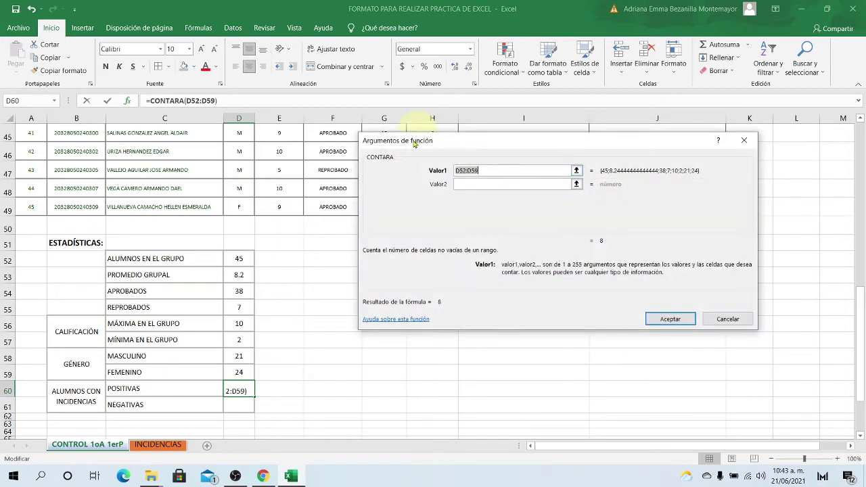
Set the Valor1 argument of the CONTARA function in D60 to the positive incident cells I5:I49 and accept the function
click(577, 171)
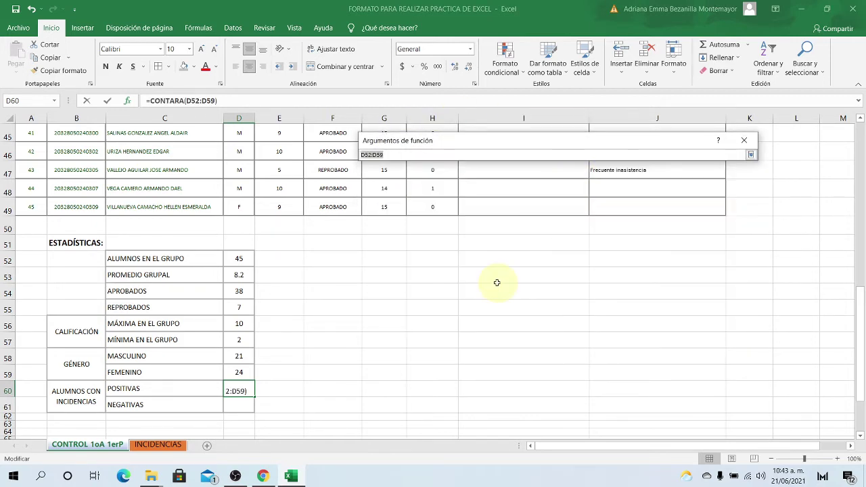
scroll(551, 287, up, 10)
scroll(551, 288, up, 5)
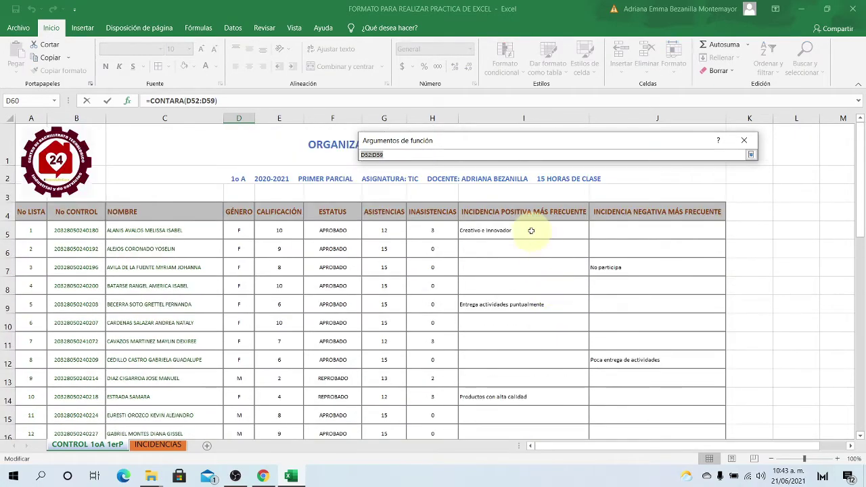
drag(514, 230, 535, 394)
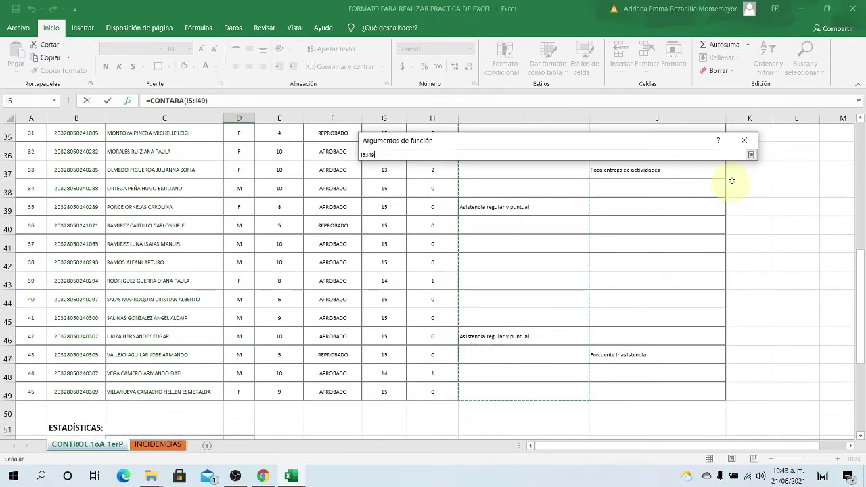
click(751, 154)
click(670, 319)
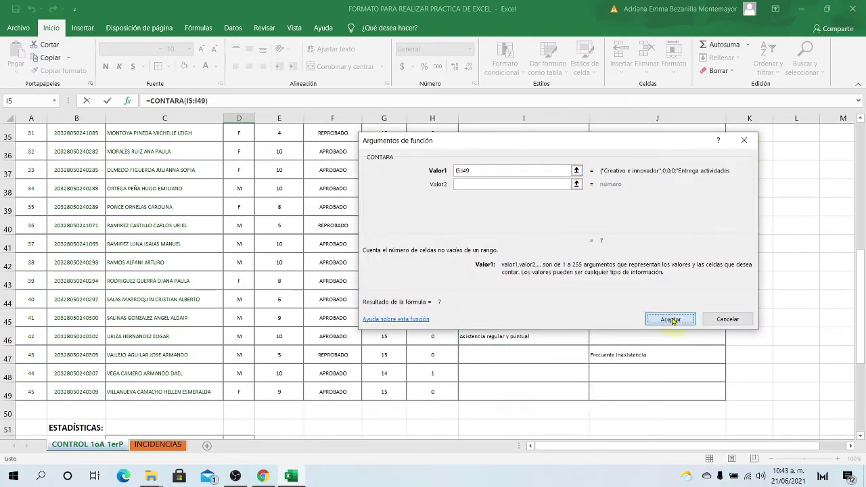
scroll(383, 368, down, 1)
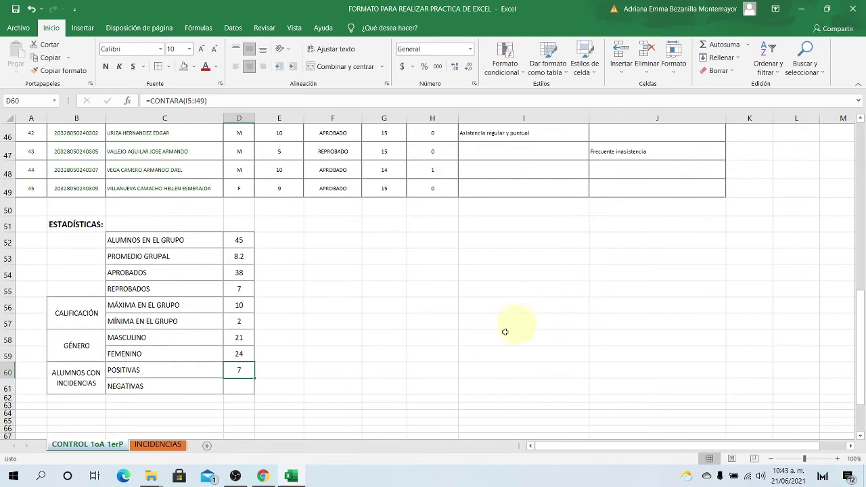
Choose "Asistencia regular y puntual" as the positive incident in I42 and return to the statistics section
scroll(520, 337, up, 3)
click(542, 227)
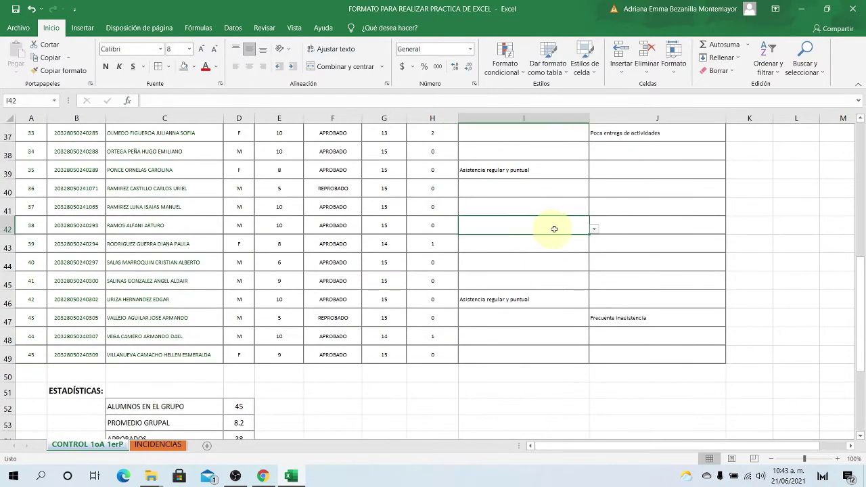
click(594, 231)
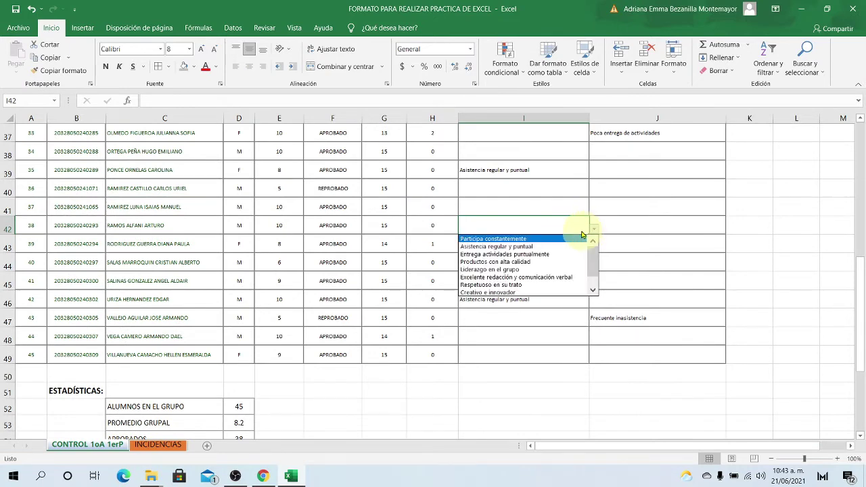
click(539, 248)
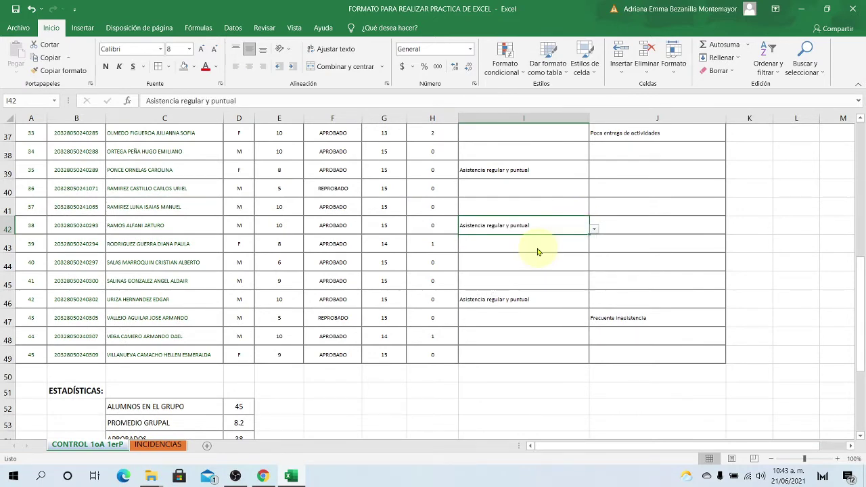
scroll(378, 398, down, 3)
click(486, 285)
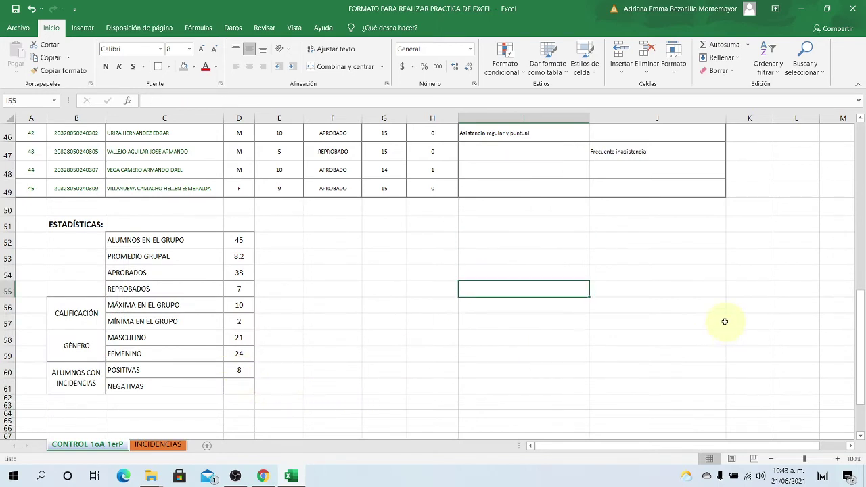
Choose "Creativo e innovador" as the positive incident in I48
click(544, 170)
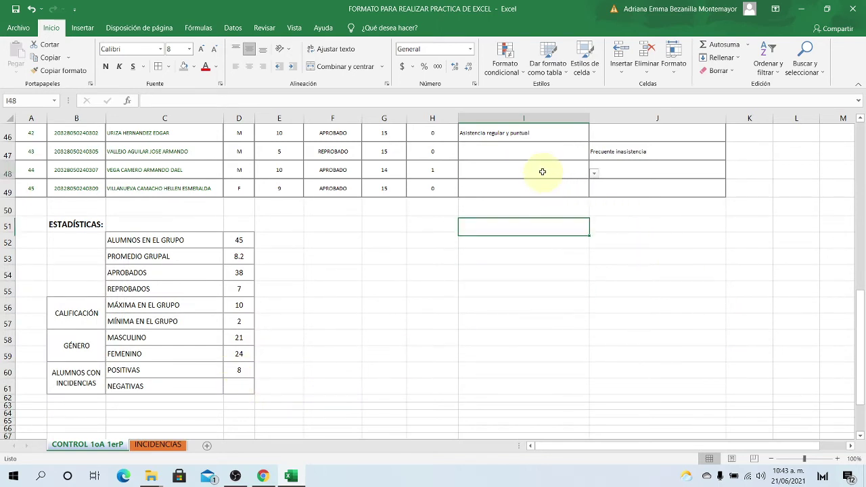
click(594, 174)
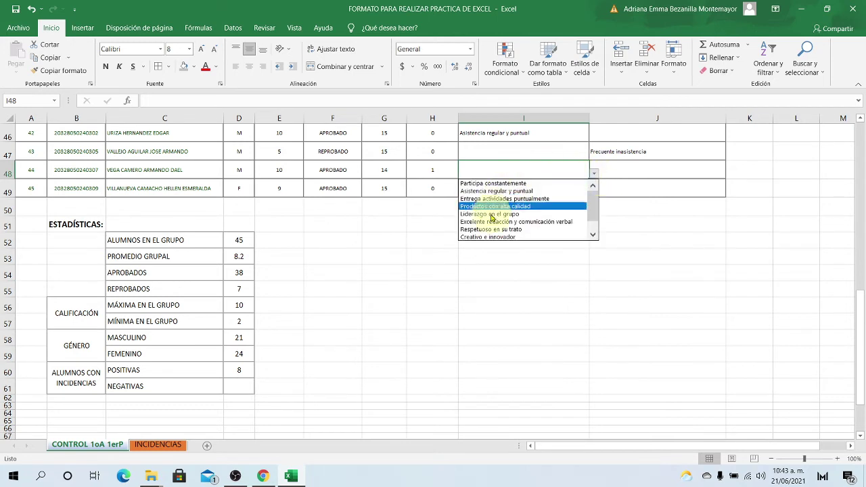
click(495, 238)
click(494, 315)
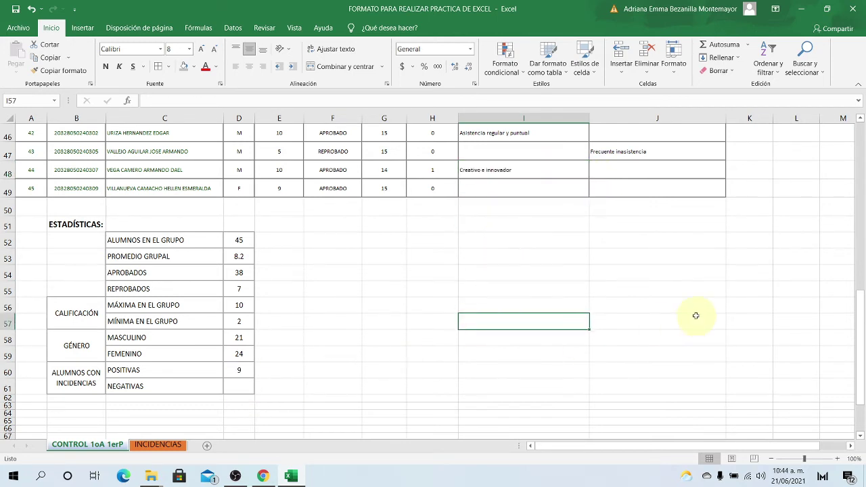
Insert the CONTARA function in D61 for the NEGATIVAS count of students with incidents
click(238, 387)
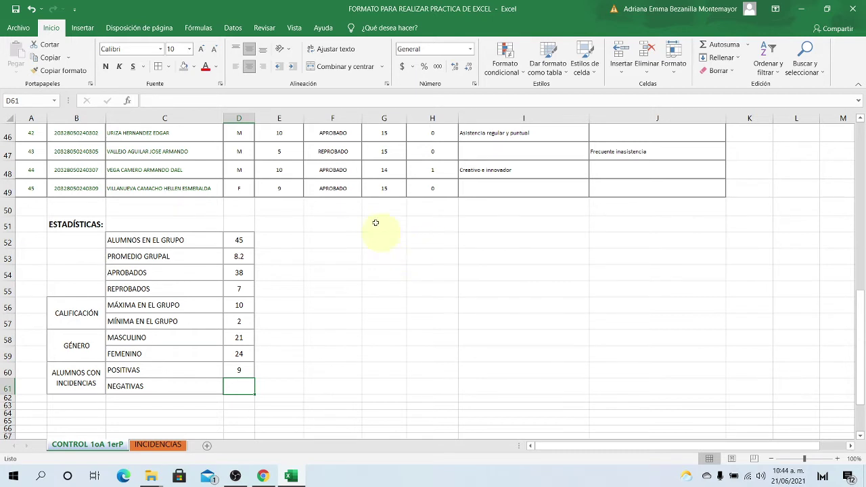
click(128, 101)
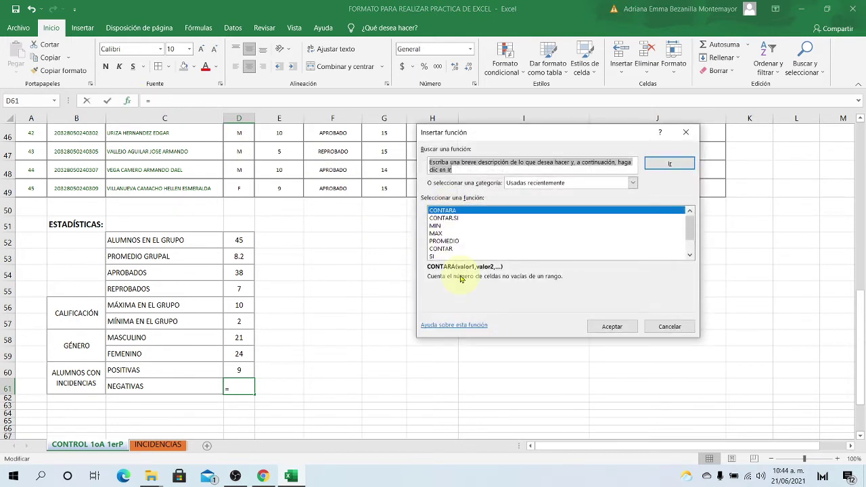
click(617, 327)
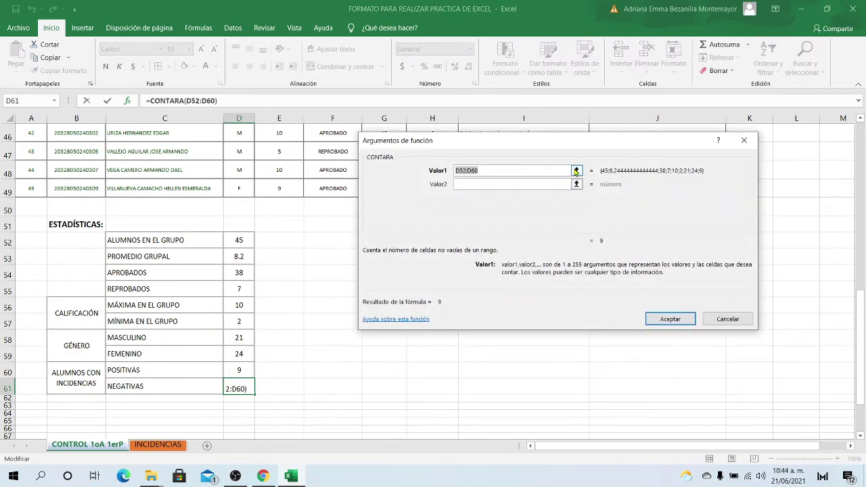
Set the Valor1 argument of the CONTARA function in D61 to the negative incident cells J5:J49 and accept the function
click(576, 171)
scroll(683, 271, up, 12)
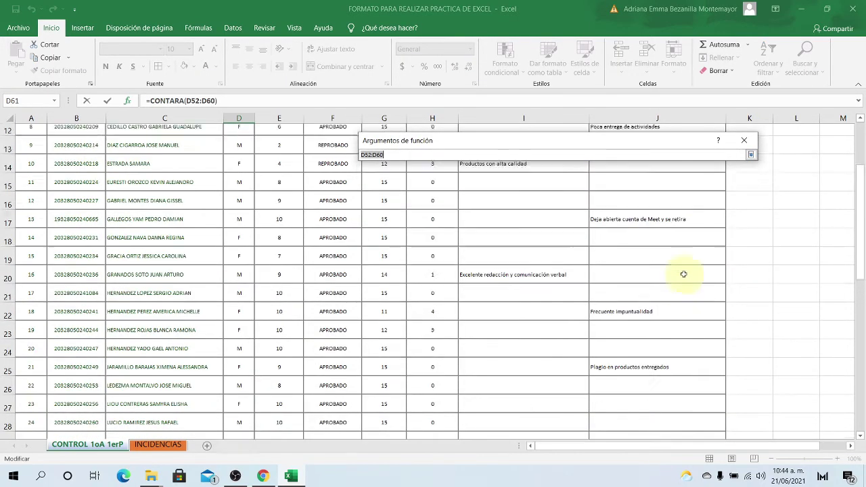
scroll(684, 274, up, 4)
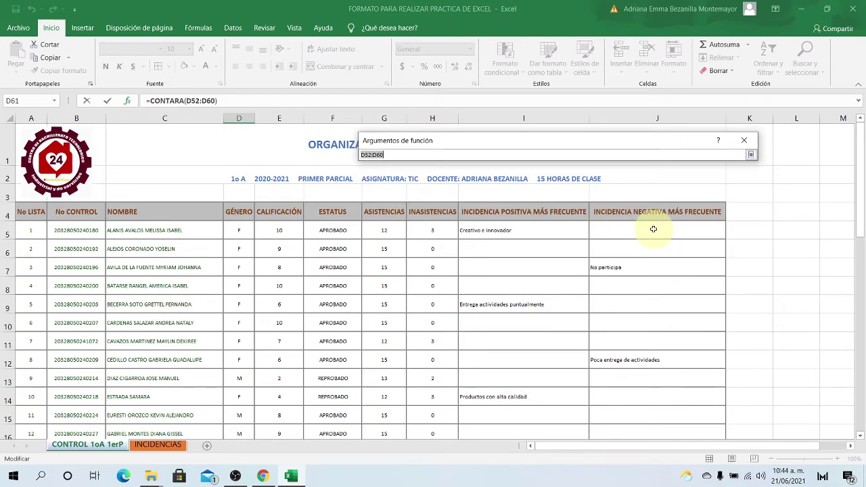
drag(654, 230, 603, 369)
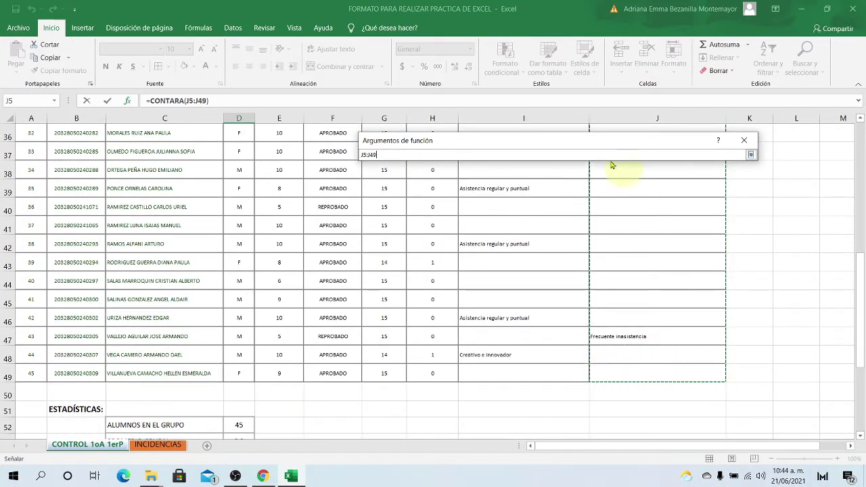
click(751, 155)
click(668, 318)
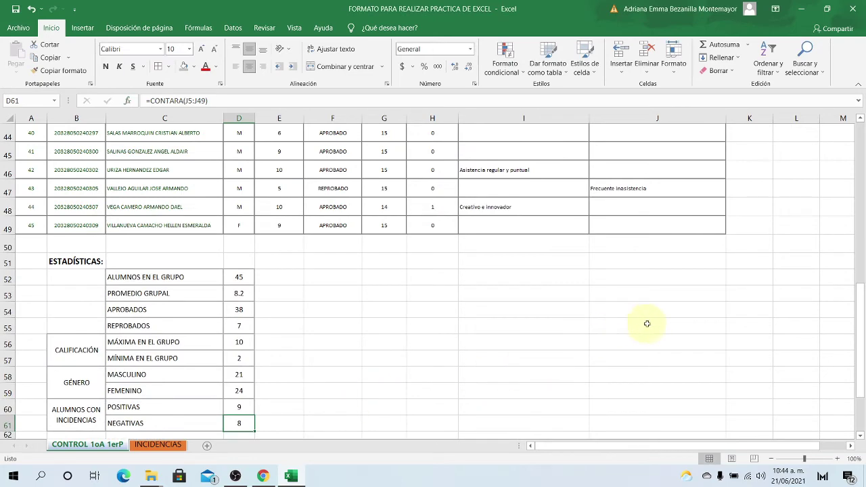
Choose "Poca entrega de actividades" as the negative incident in J43
scroll(686, 319, up, 1)
scroll(704, 267, down, 1)
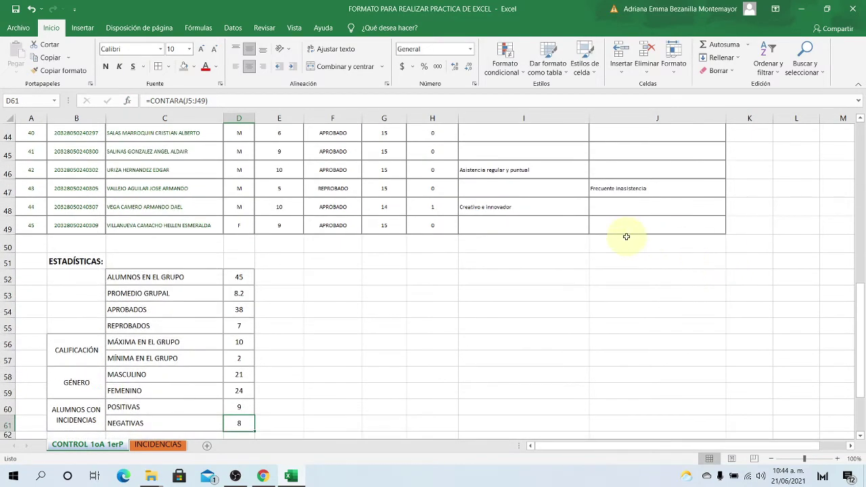
scroll(645, 162, up, 1)
click(717, 173)
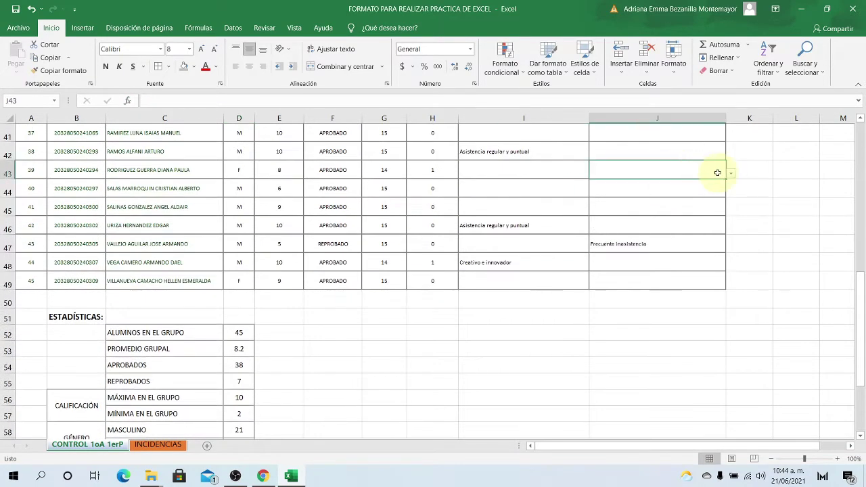
click(732, 177)
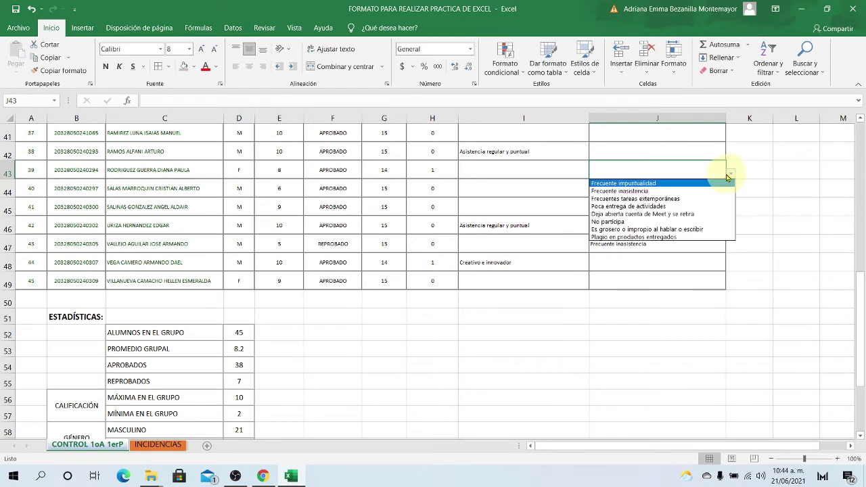
click(663, 206)
Choose "Deja abierta cuenta de Meet y se retira" as the negative incident in J35 and return to the statistics section
scroll(680, 186, up, 3)
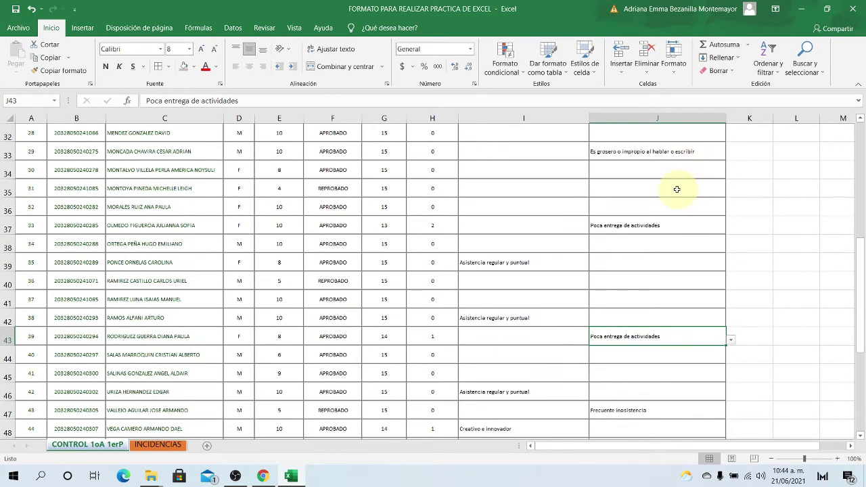
click(675, 189)
click(729, 193)
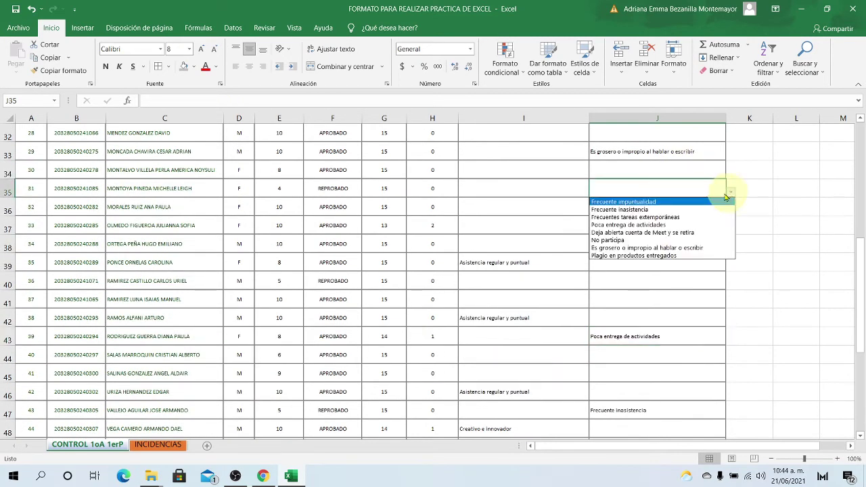
click(655, 233)
scroll(742, 253, down, 1)
scroll(742, 259, down, 6)
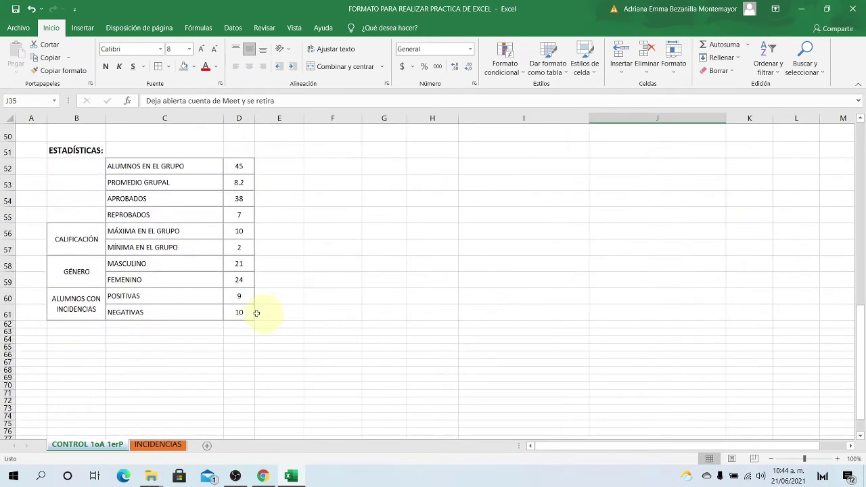
click(562, 332)
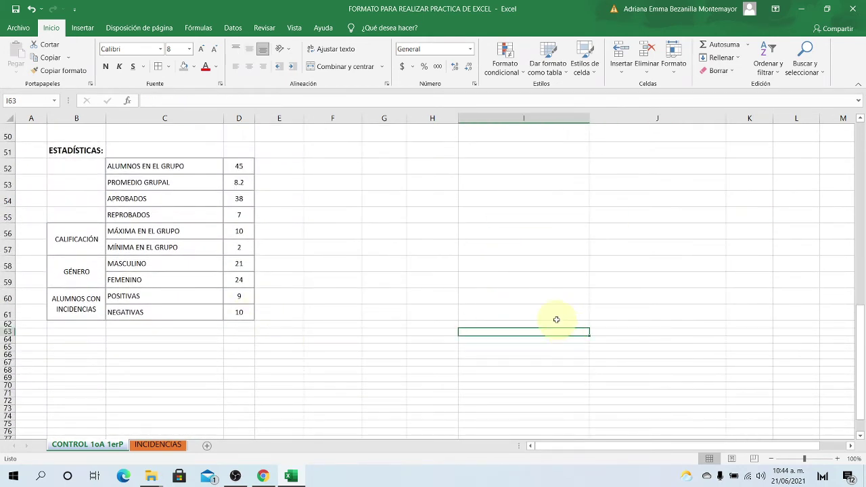
Select the whole student list with its header row, cells A4:J49, and check the extent of the selection
scroll(528, 315, up, 1)
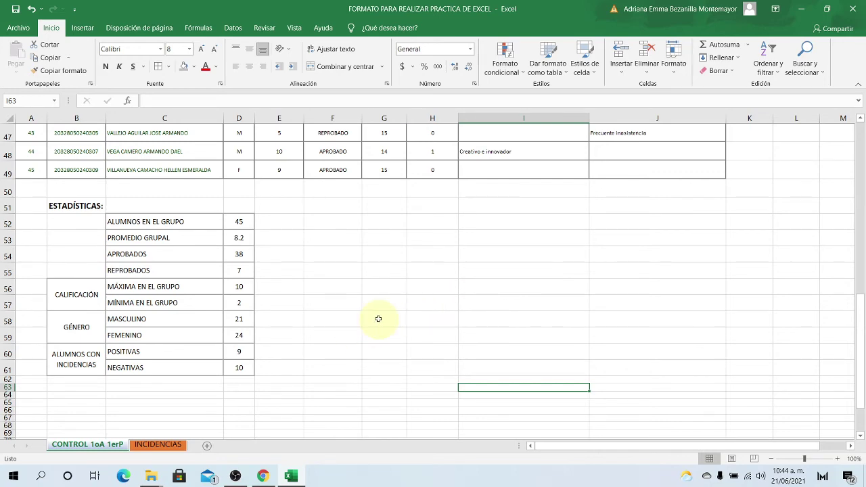
scroll(372, 316, up, 3)
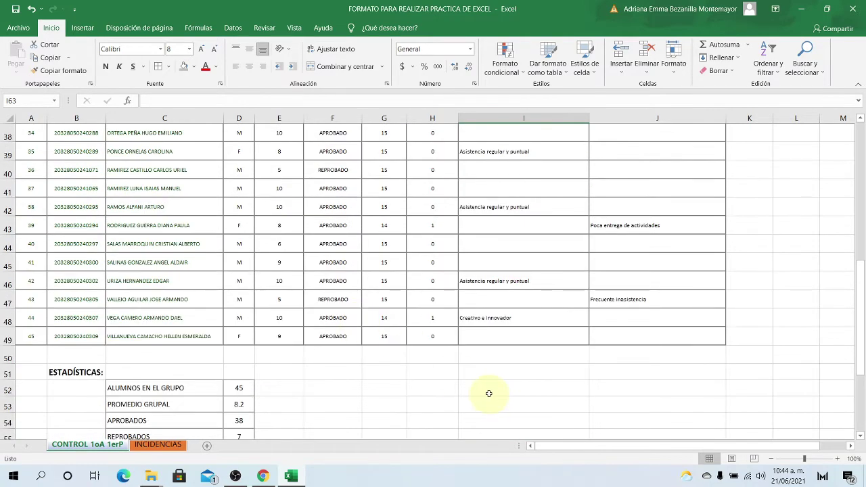
click(428, 393)
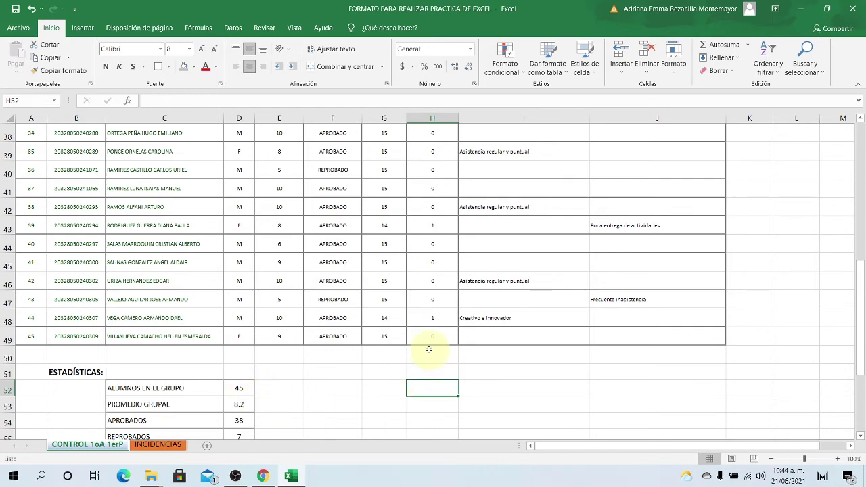
scroll(379, 324, up, 7)
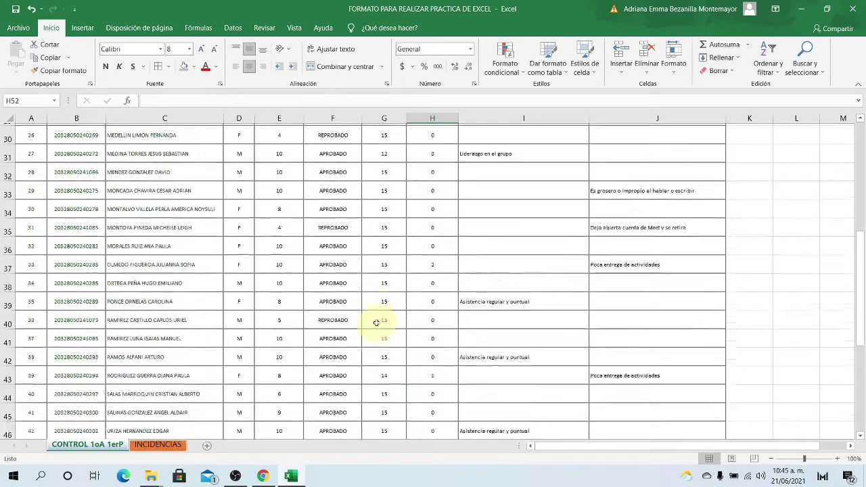
scroll(376, 323, up, 2)
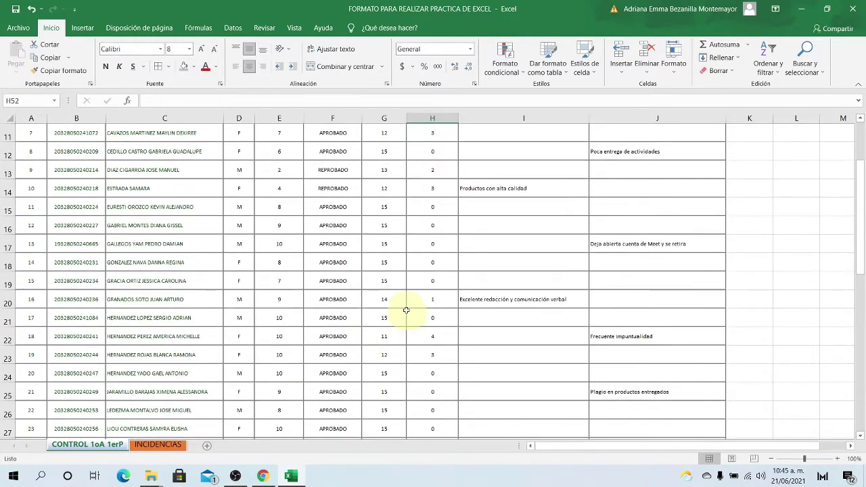
scroll(408, 305, up, 3)
scroll(391, 296, up, 1)
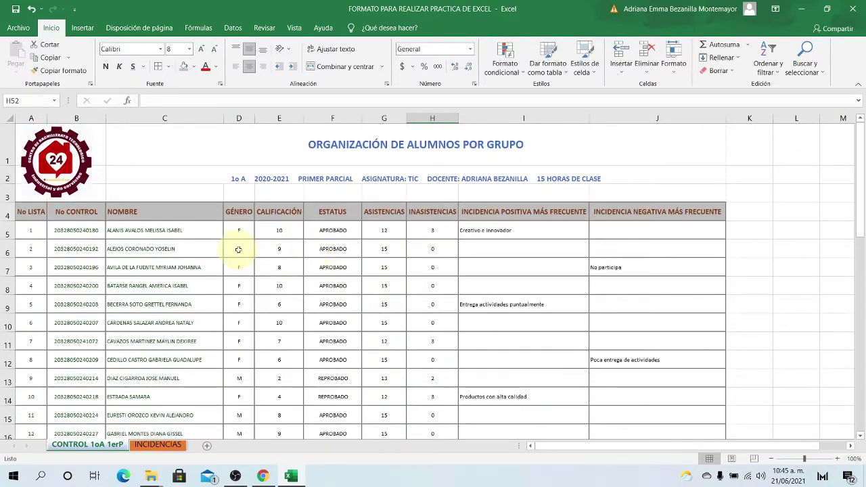
drag(30, 212, 664, 169)
scroll(646, 349, up, 2)
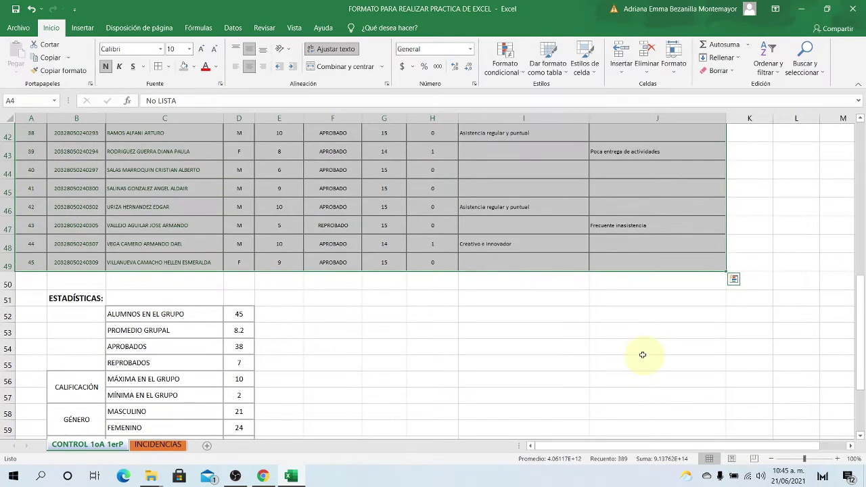
scroll(215, 260, up, 1)
scroll(216, 260, up, 13)
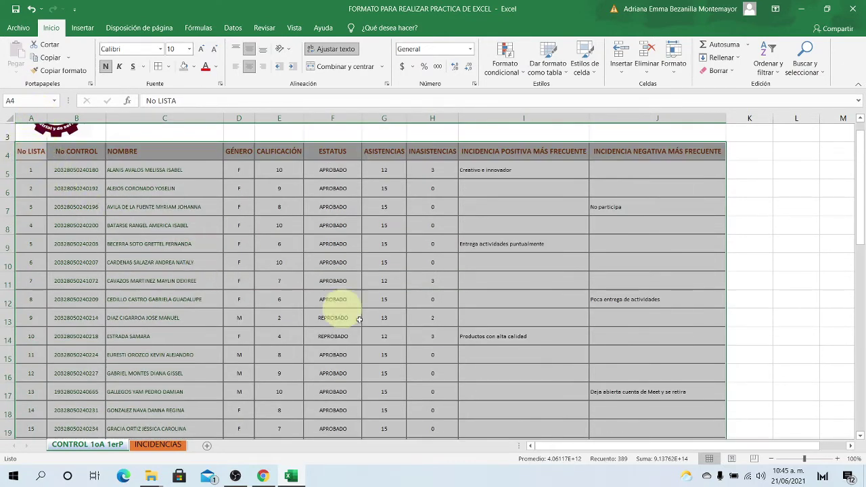
scroll(582, 312, down, 7)
scroll(326, 236, down, 5)
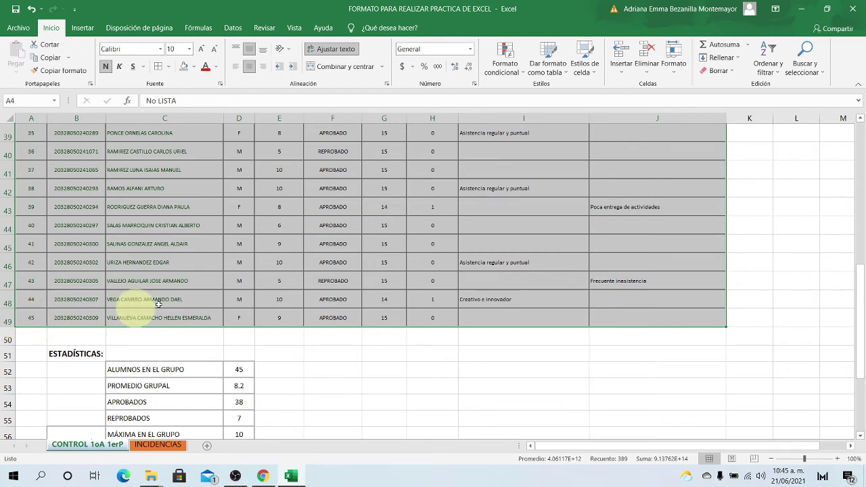
scroll(576, 206, up, 4)
scroll(576, 206, up, 9)
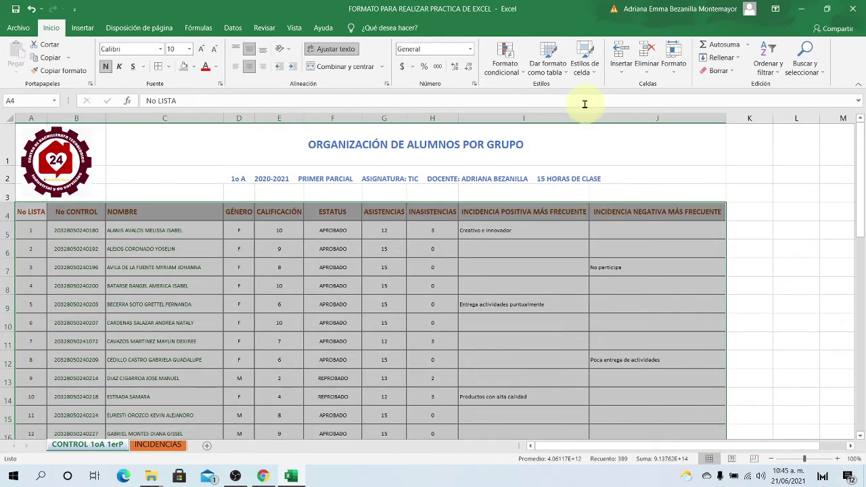
Format the range $A$4:$J$49 as a table with headers, using the Medio style with a blue header and grey bands
click(551, 72)
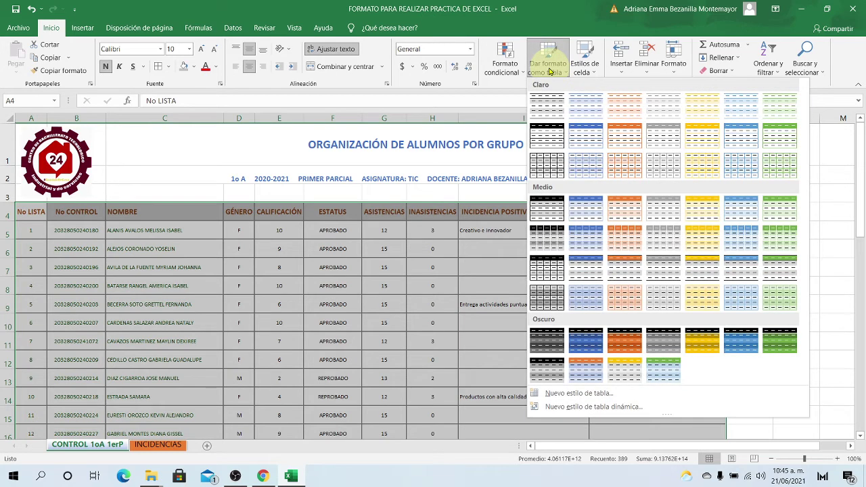
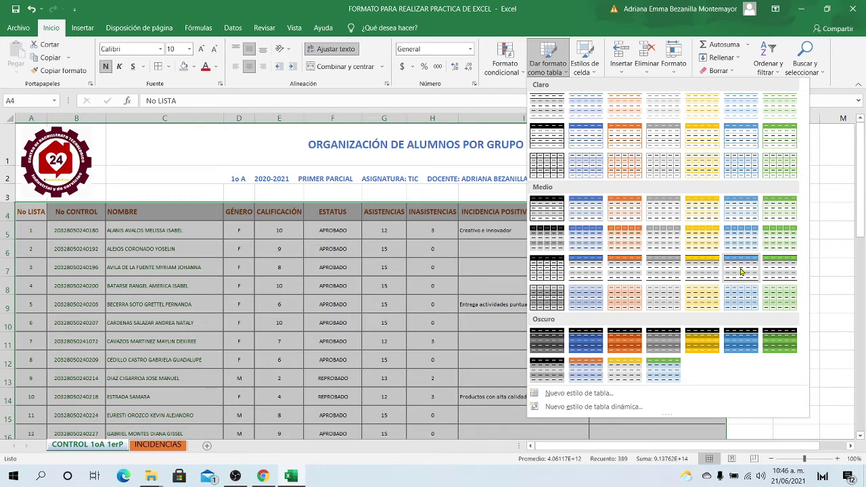
click(741, 271)
scroll(740, 268, down, 1)
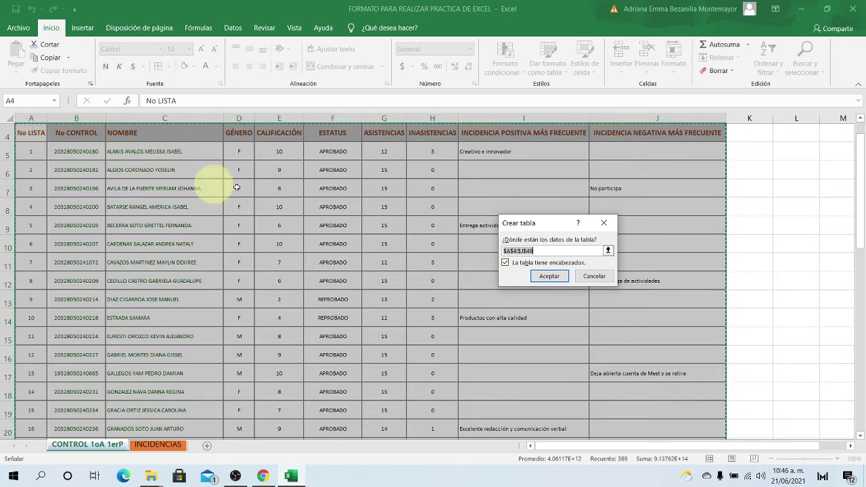
scroll(615, 305, down, 11)
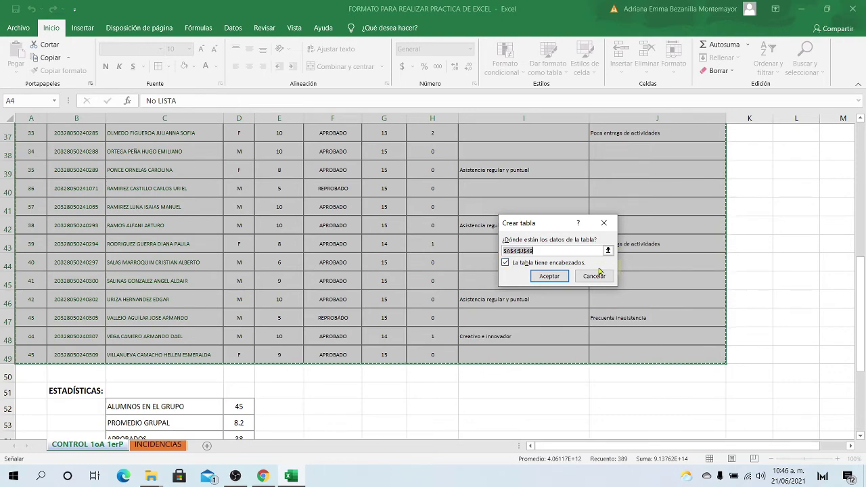
scroll(686, 248, up, 12)
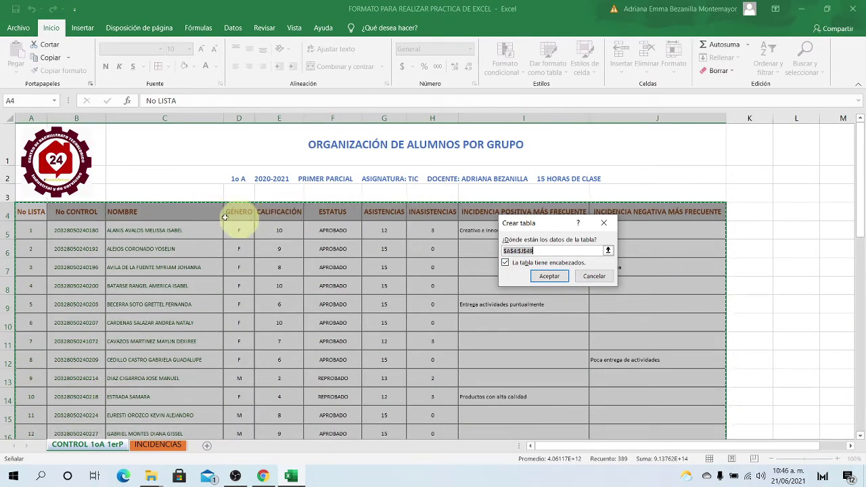
click(549, 276)
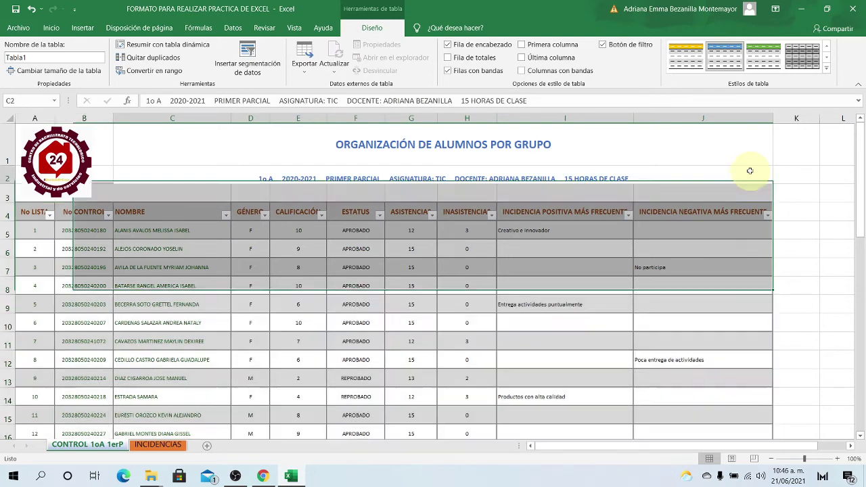
click(734, 177)
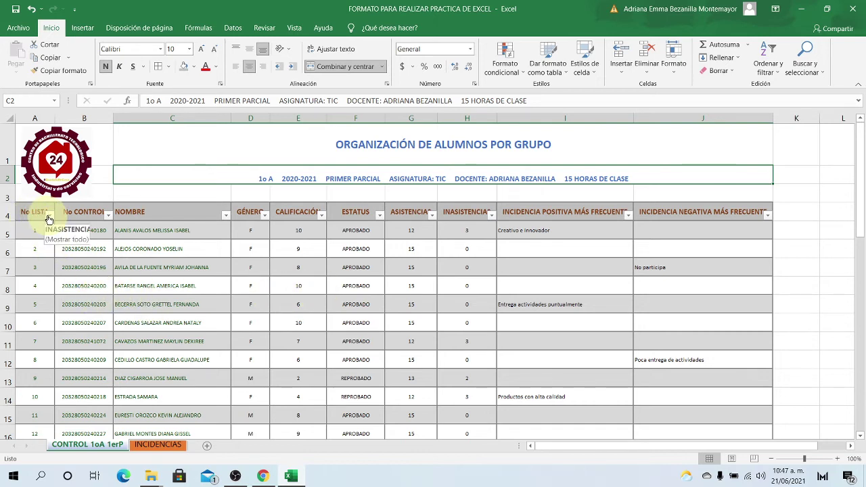
Filter the student table's CALIFICACIÓN column to show only the grade 10
scroll(67, 304, down, 10)
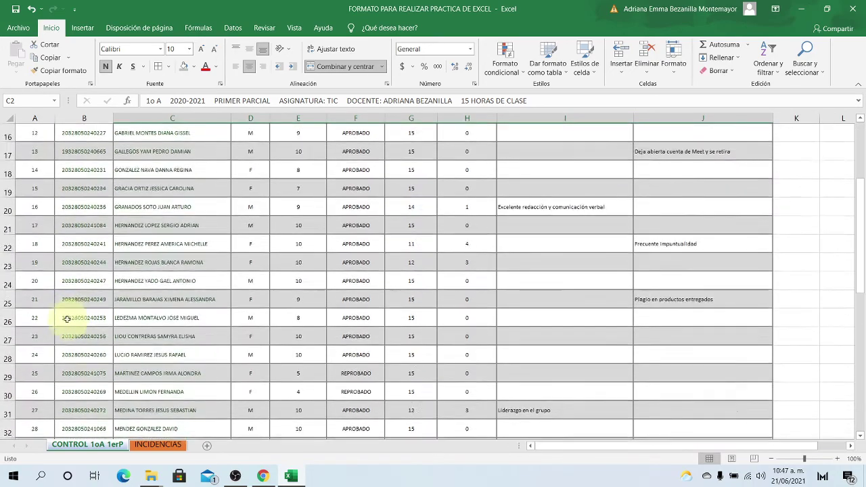
scroll(66, 323, down, 3)
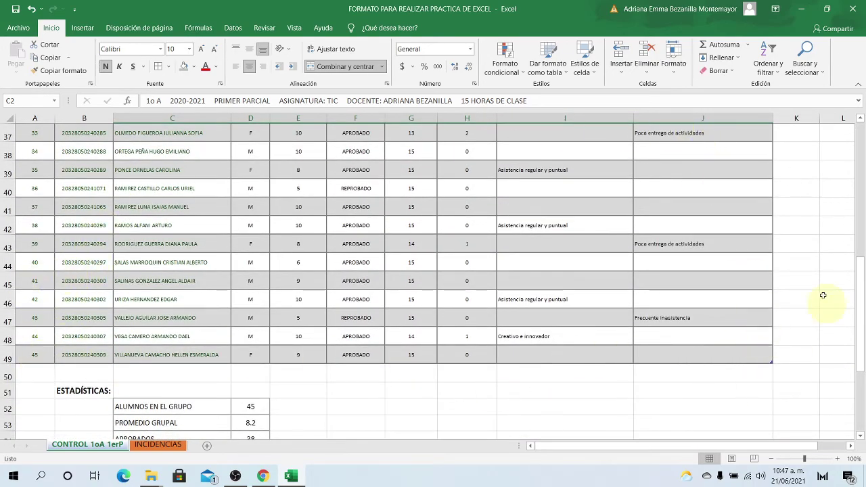
scroll(460, 243, up, 12)
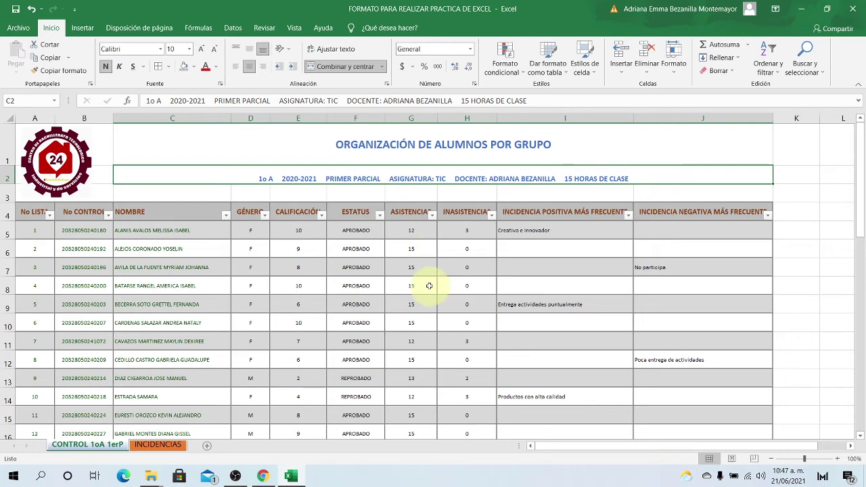
scroll(429, 283, down, 1)
scroll(427, 279, up, 1)
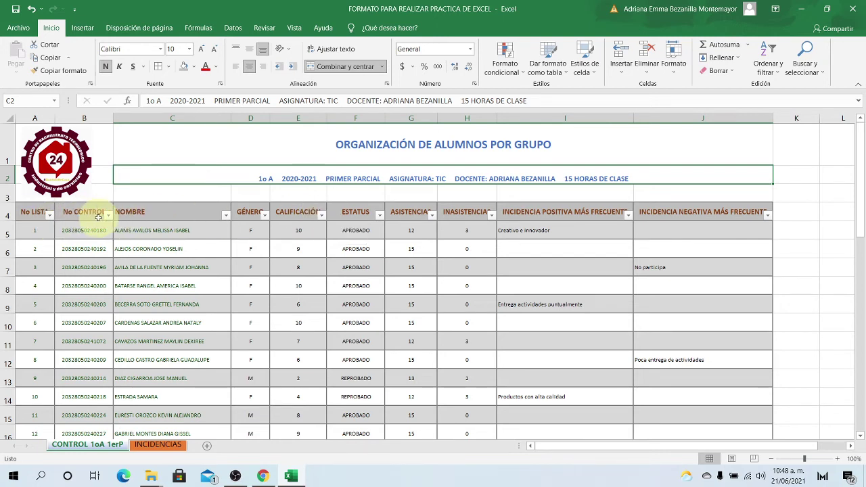
click(322, 218)
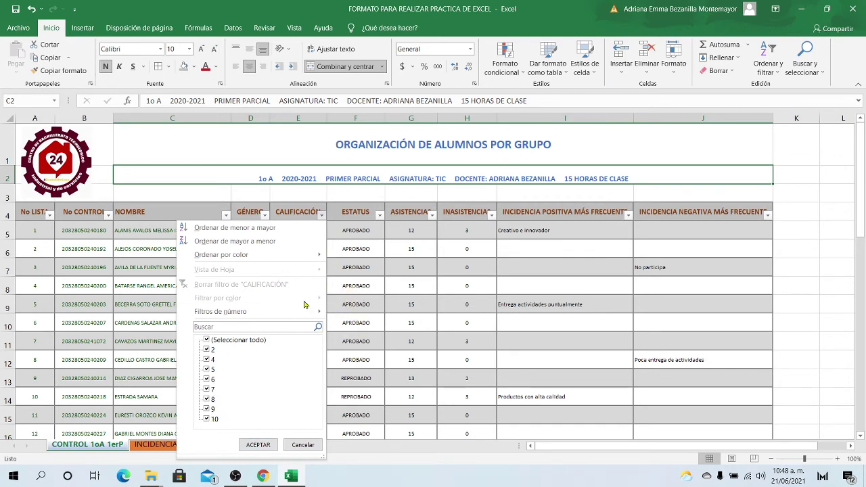
click(207, 340)
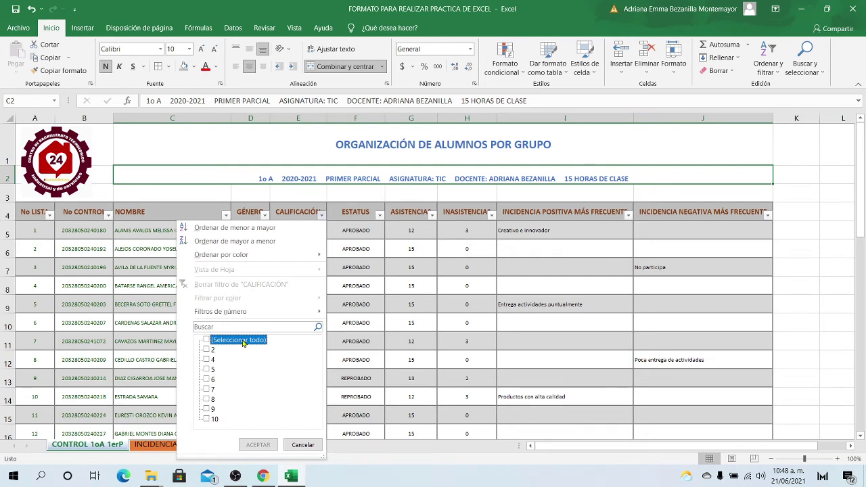
click(207, 419)
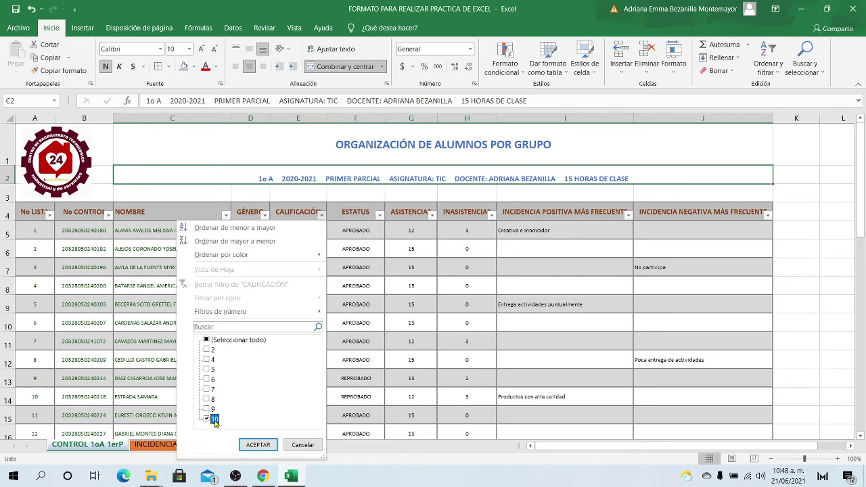
click(258, 446)
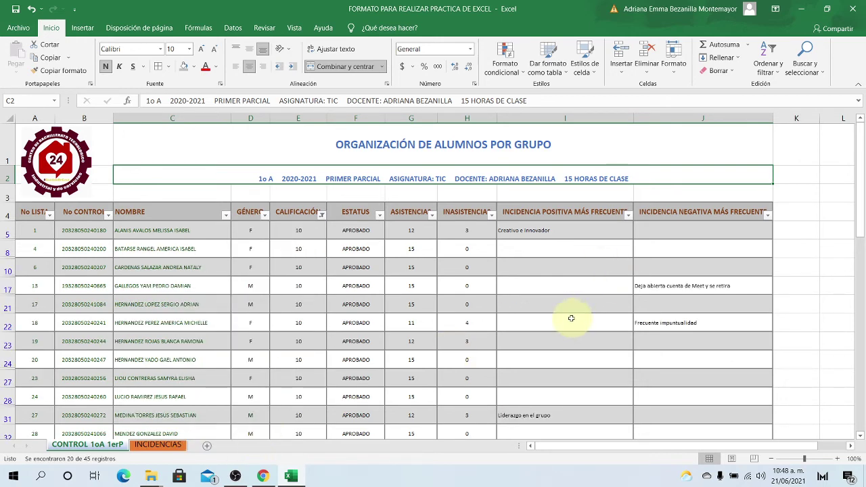
Change the CALIFICACIÓN filter to show only the grade 8
scroll(569, 318, down, 3)
scroll(325, 329, up, 2)
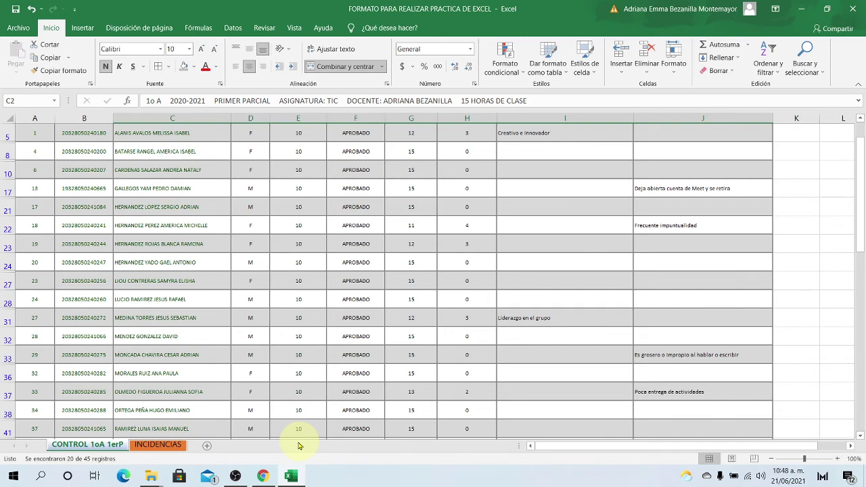
scroll(293, 404, up, 3)
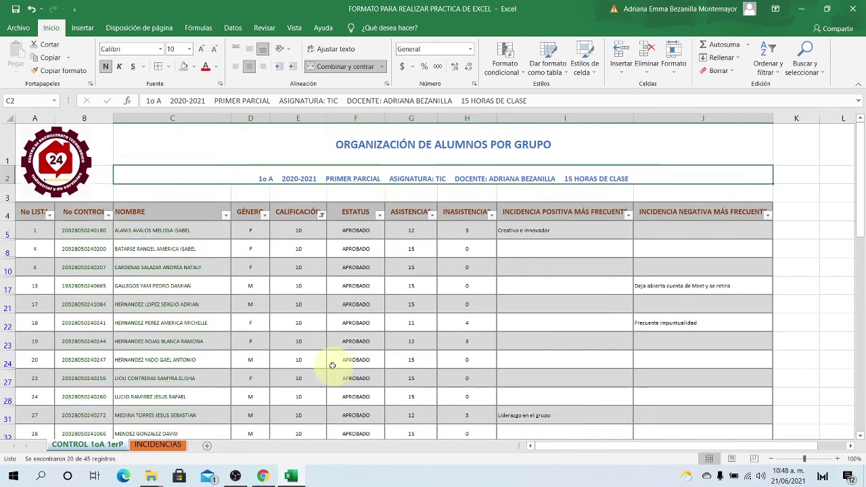
click(322, 215)
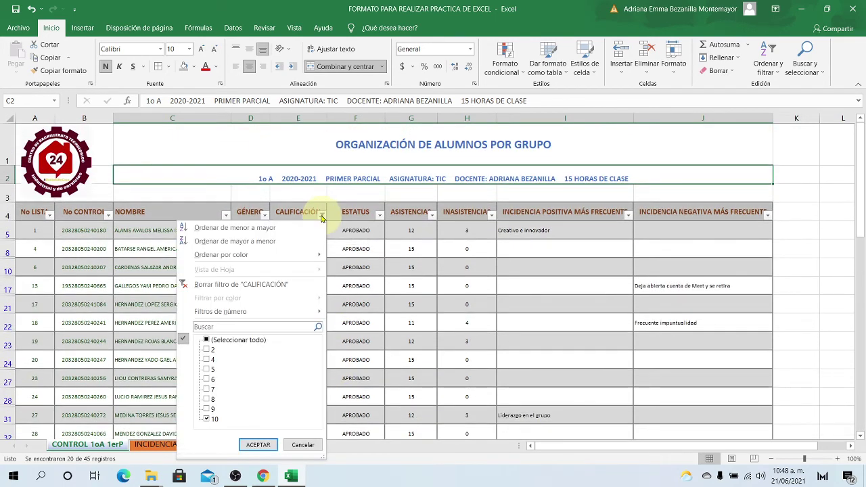
click(207, 341)
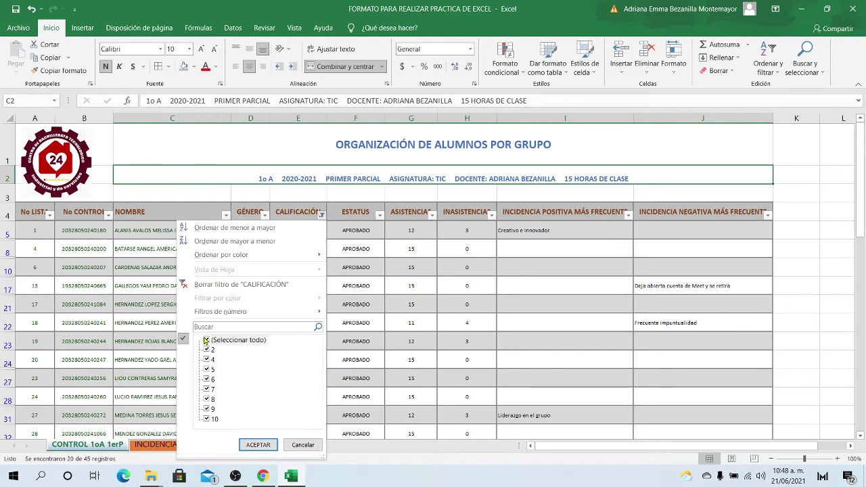
click(206, 340)
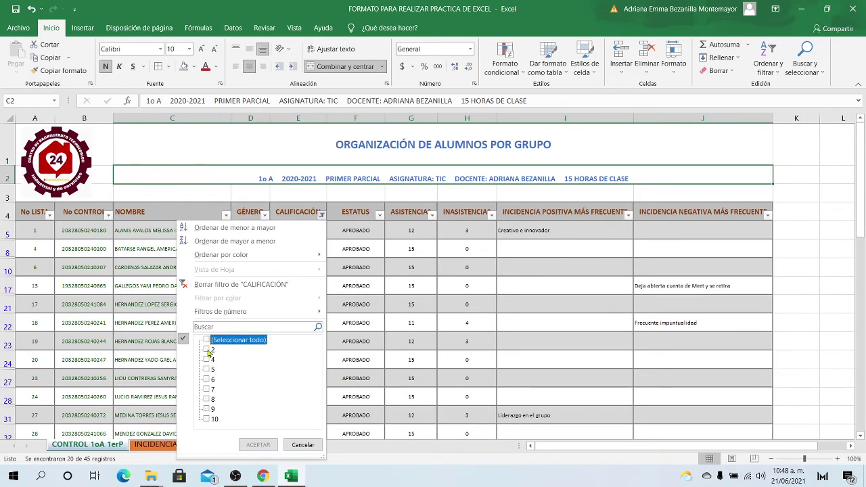
click(207, 400)
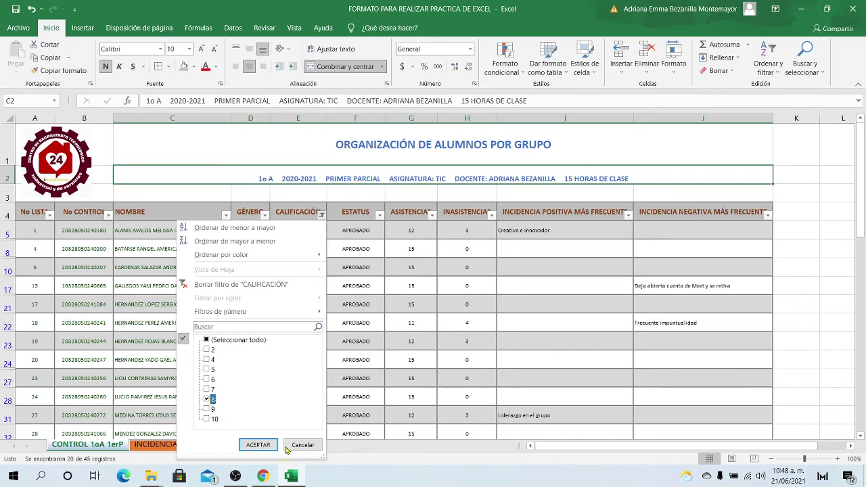
click(257, 444)
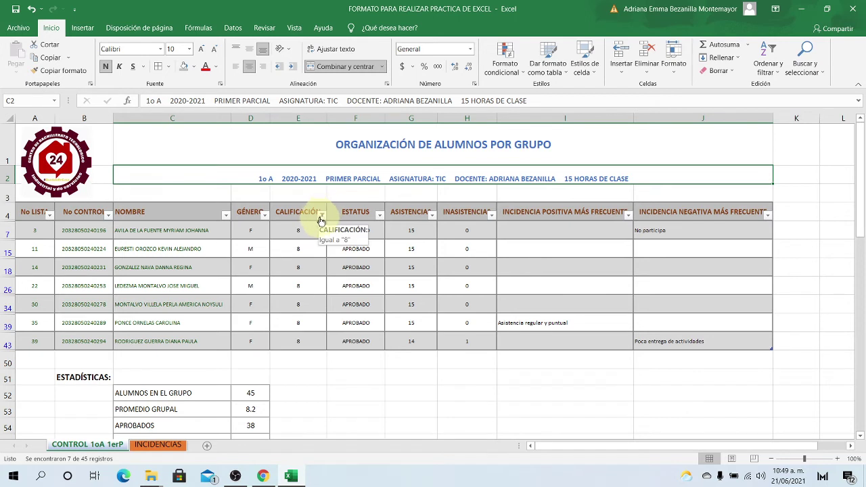
Filter the GÉNERO column to show only F among the students listed
click(264, 216)
click(151, 341)
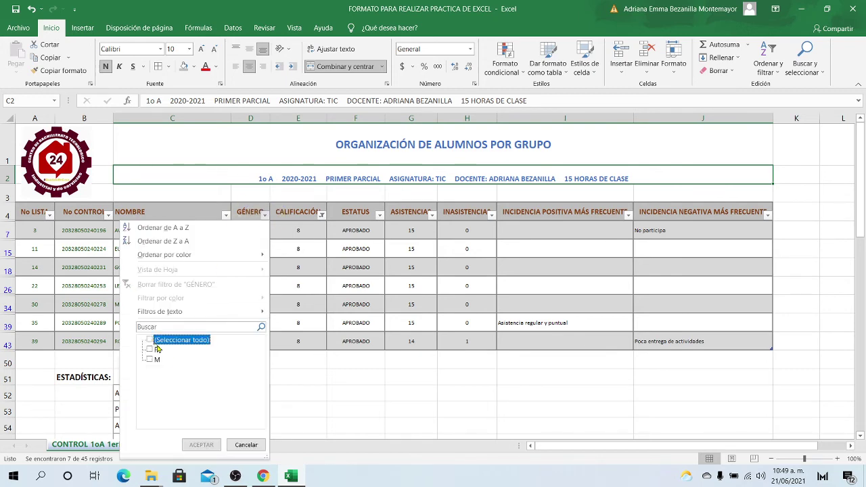
click(150, 350)
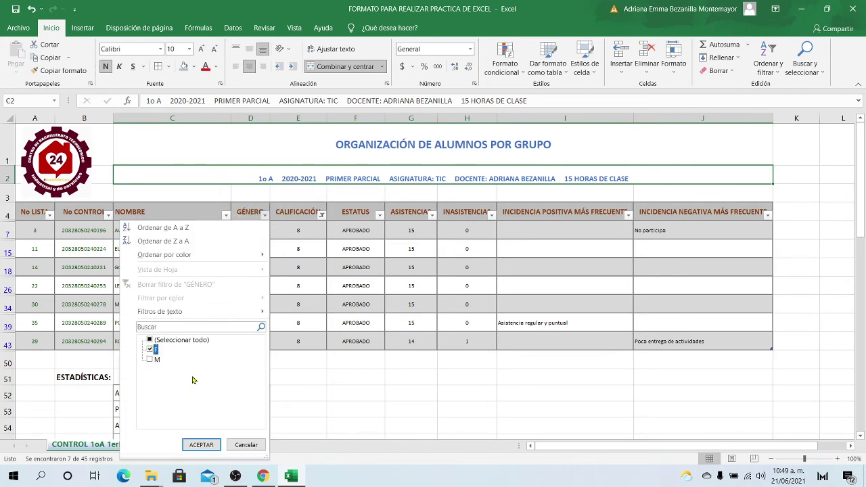
click(201, 445)
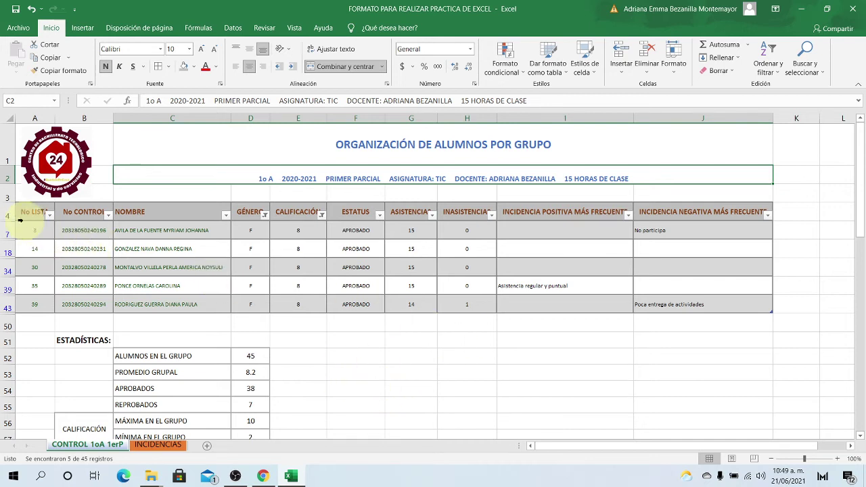
Copy the filtered rows with their header row and paste them into a new sheet starting at A3
drag(8, 214, 4, 308)
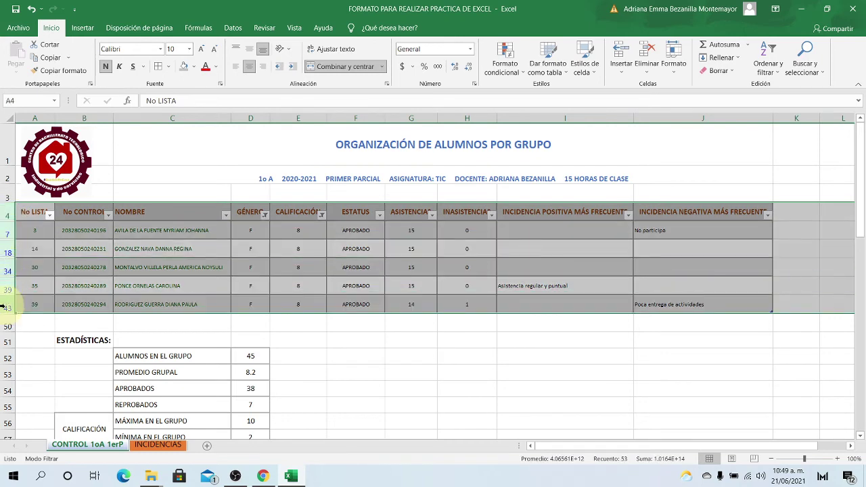
key(ctrl+c)
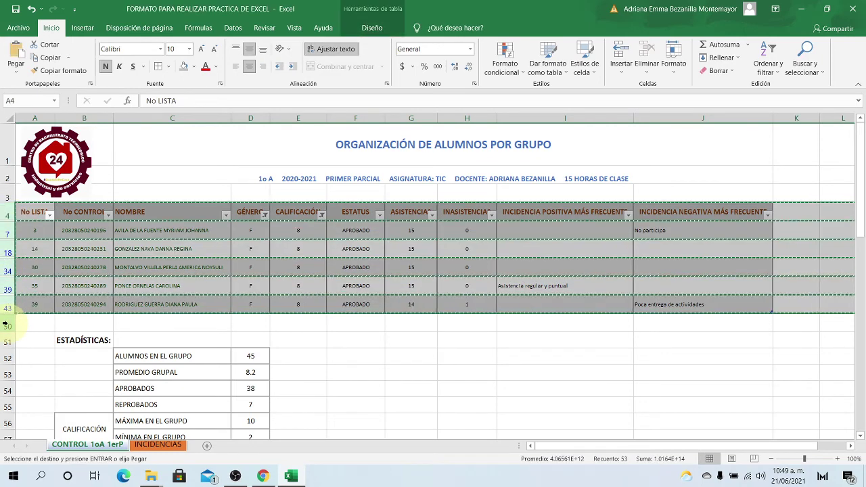
click(205, 448)
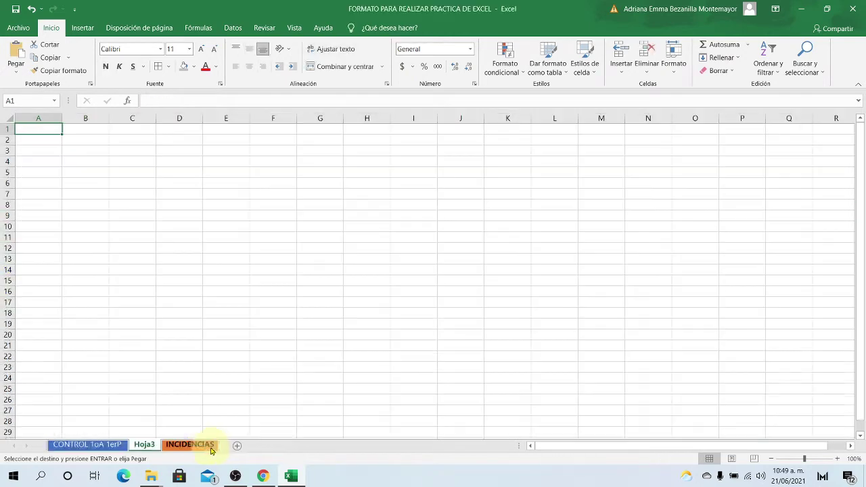
click(31, 151)
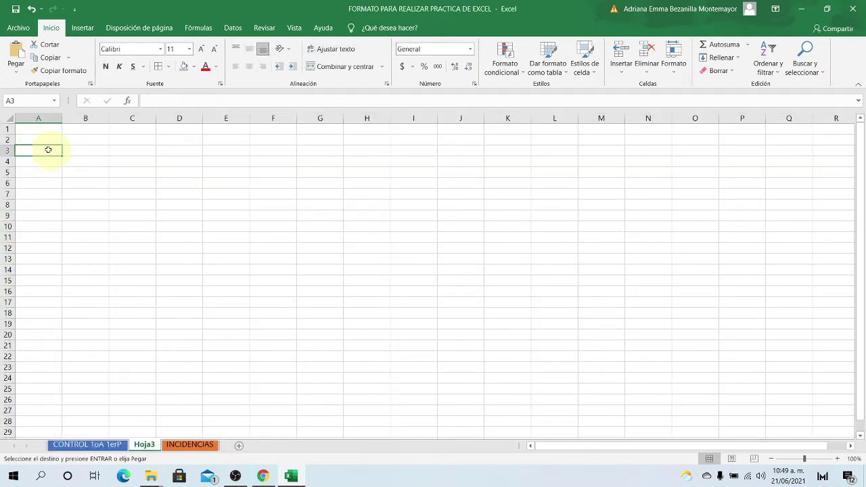
key(ctrl+v)
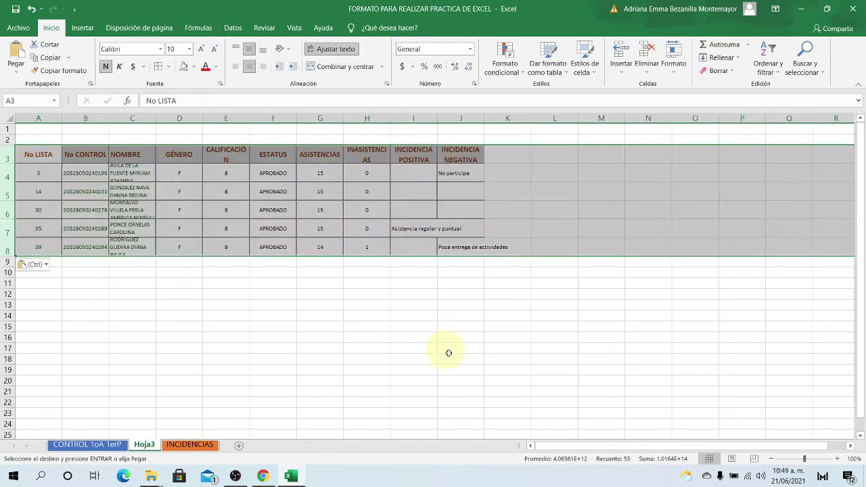
click(490, 346)
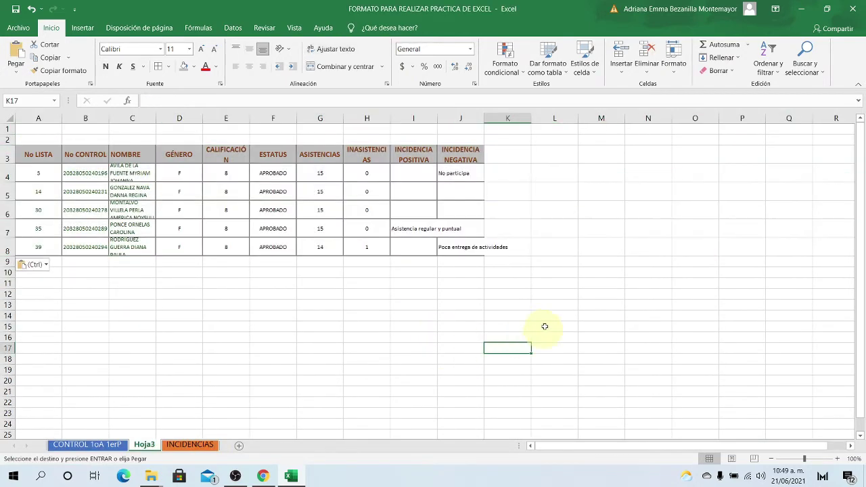
Autofit columns I and J to their headings and widen the NOMBRE column to fit each full name on one line
double_click(438, 119)
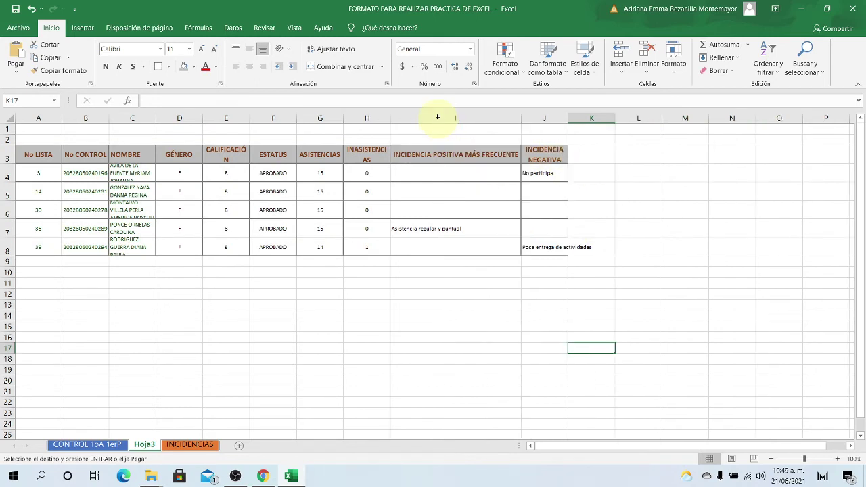
drag(567, 119, 567, 119)
double_click(567, 119)
click(458, 360)
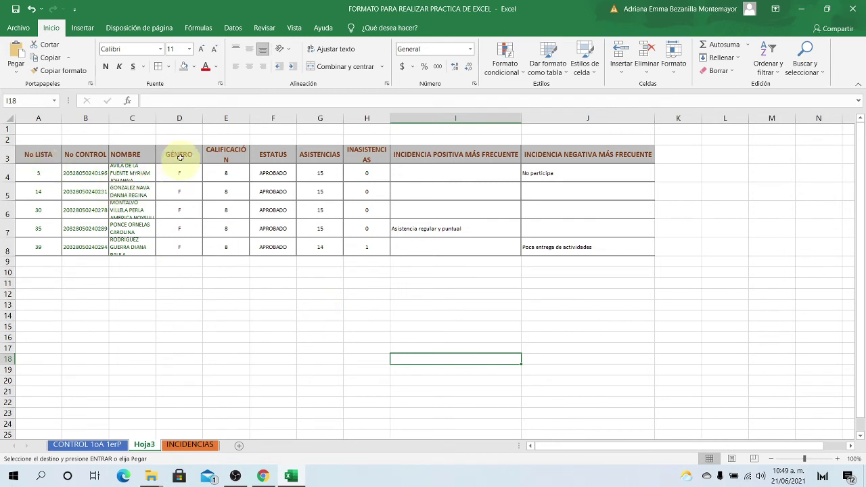
double_click(156, 118)
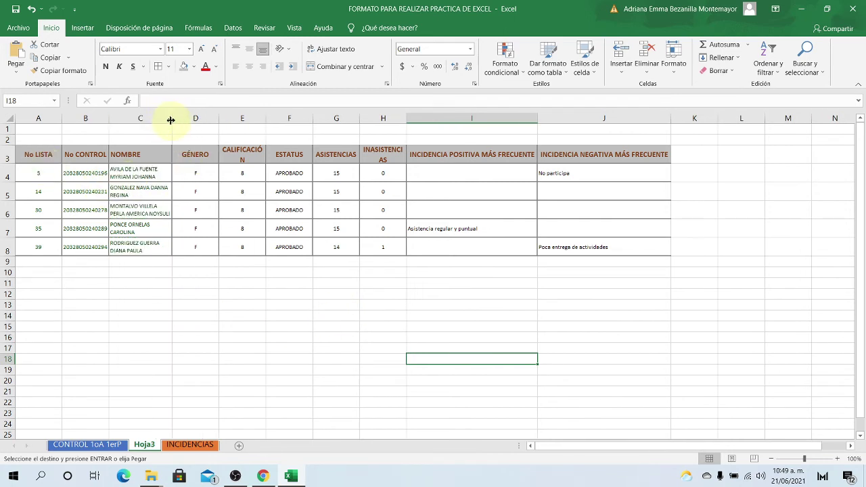
drag(170, 120, 250, 136)
click(279, 337)
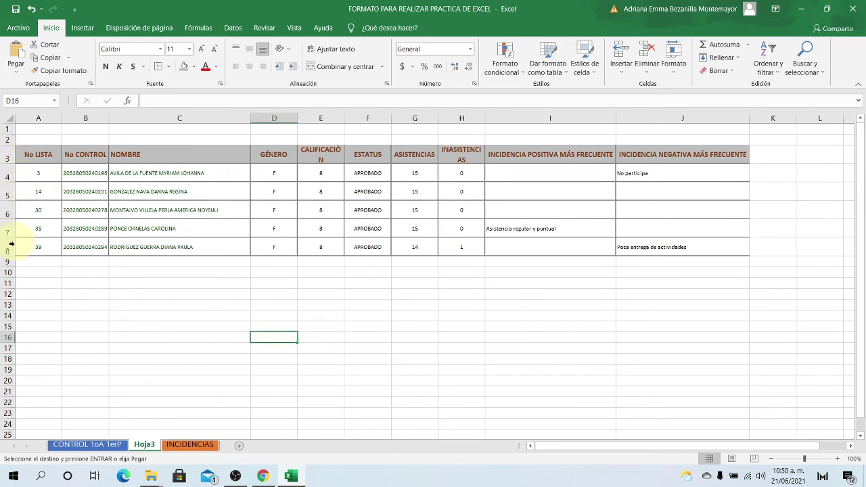
Delete the sheet Hoja3 and return to the CONTROL 1oA 1erP sheet
right_click(143, 446)
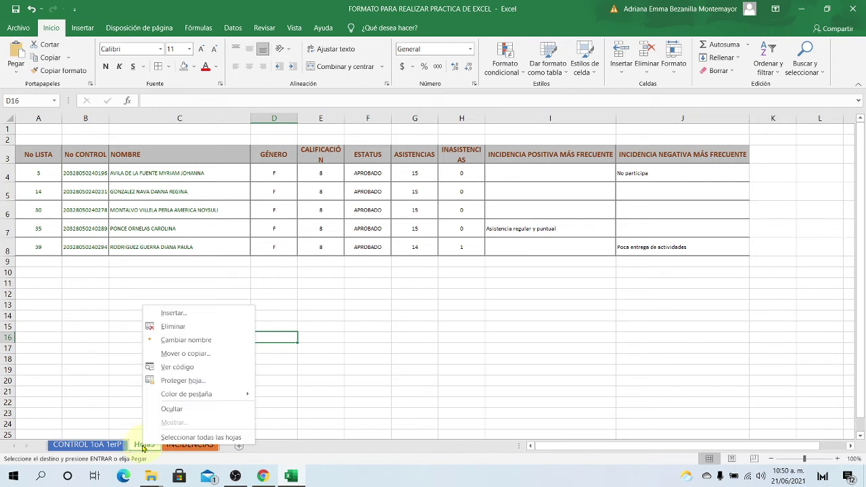
click(180, 328)
click(400, 276)
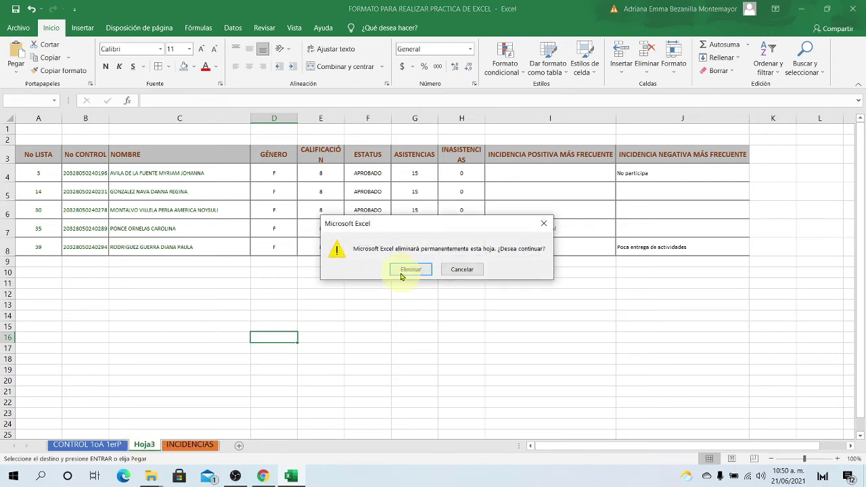
click(73, 445)
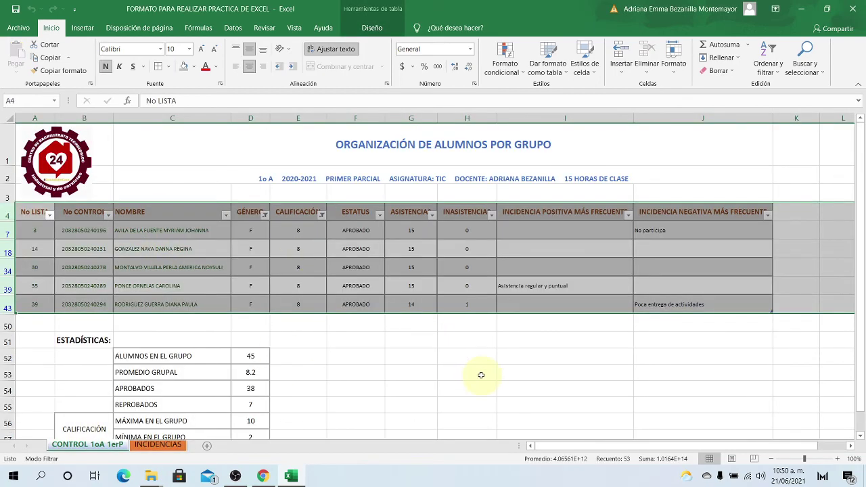
click(419, 367)
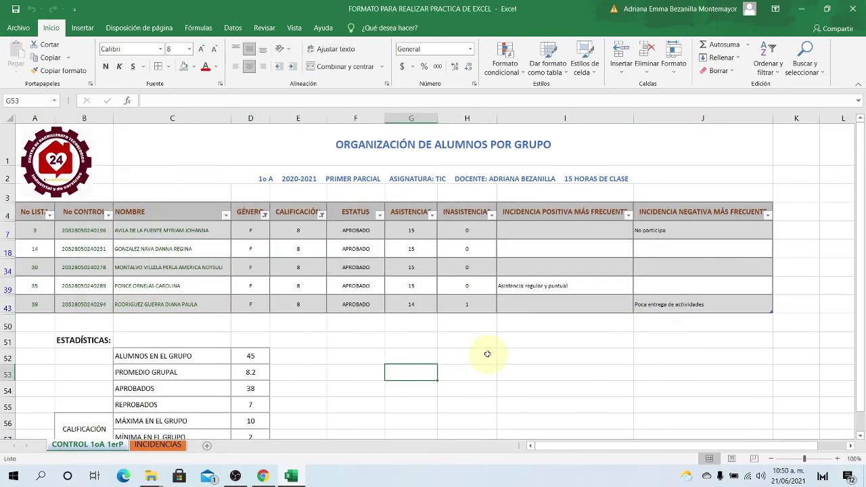
Clear the filters from the GÉNERO and CALIFICACIÓN columns so all students are listed
click(265, 216)
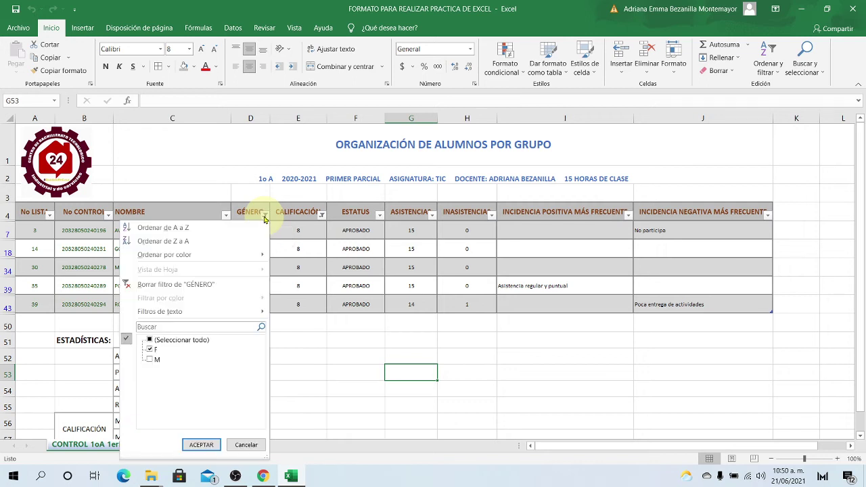
click(169, 284)
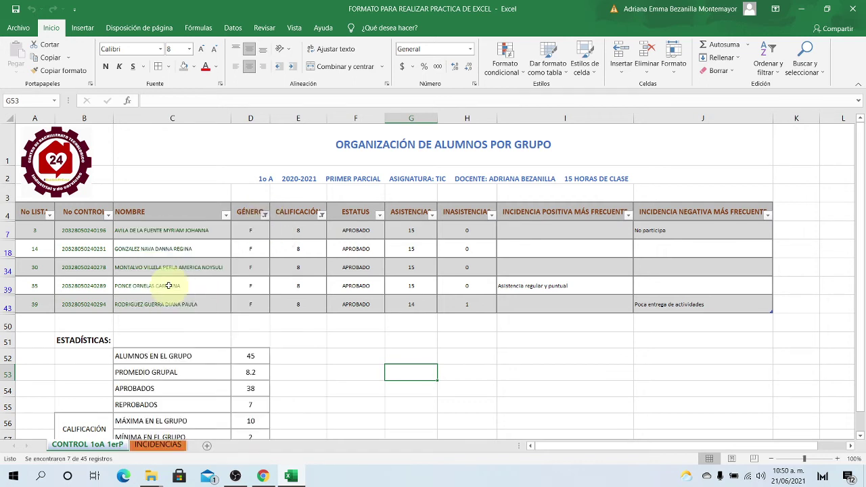
click(322, 216)
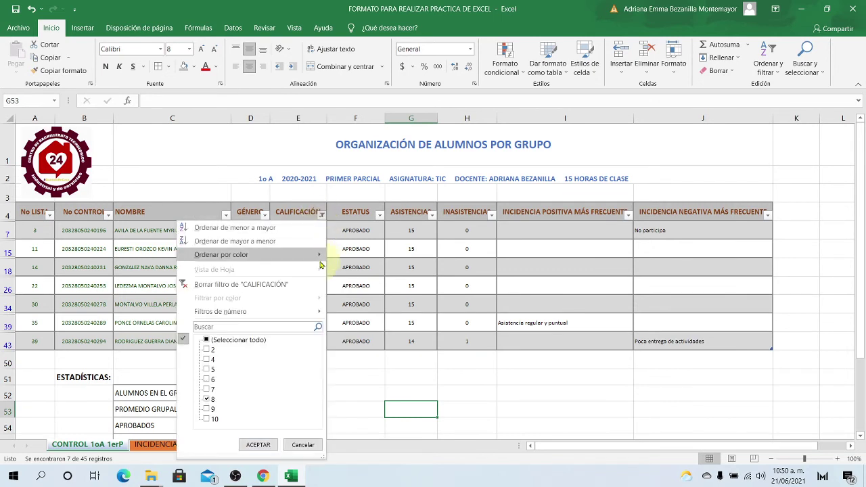
click(261, 284)
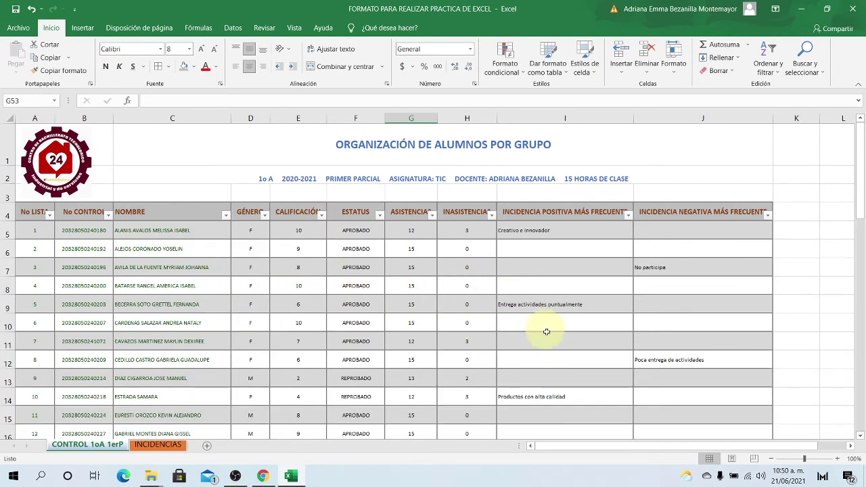
scroll(659, 323, down, 1)
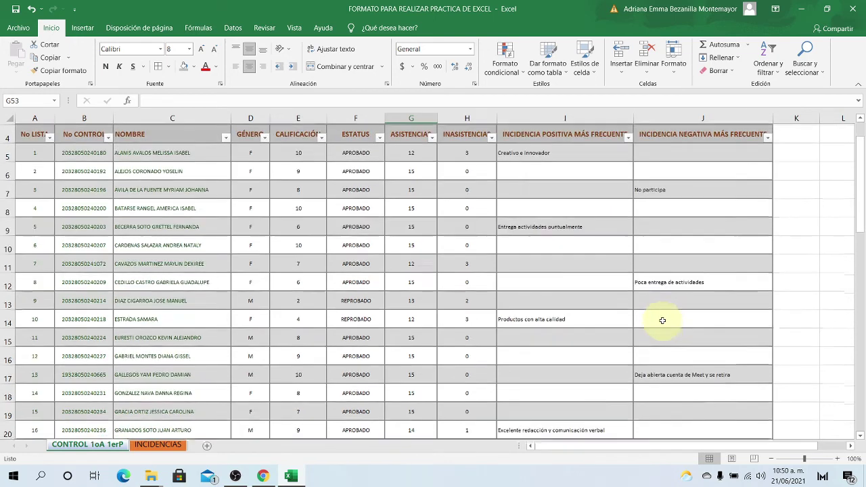
scroll(655, 317, up, 1)
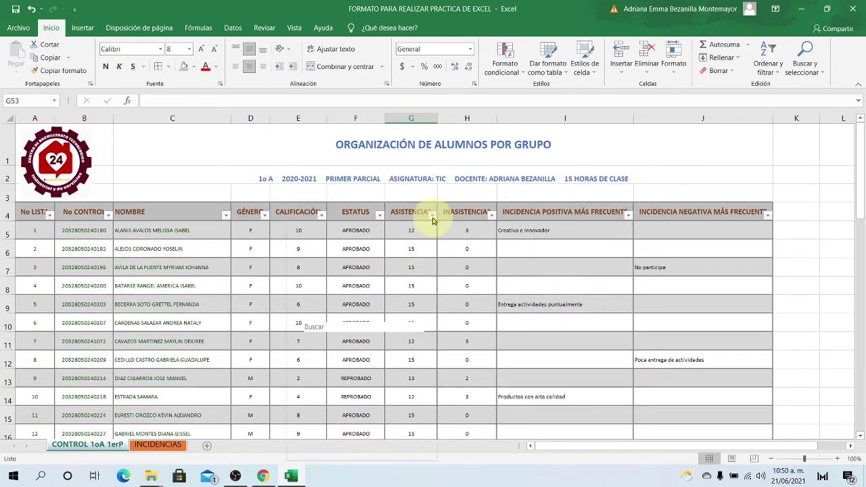
Filter the ASISTENCIAS column to show only students with 15 attendances and review the list
click(432, 216)
click(319, 340)
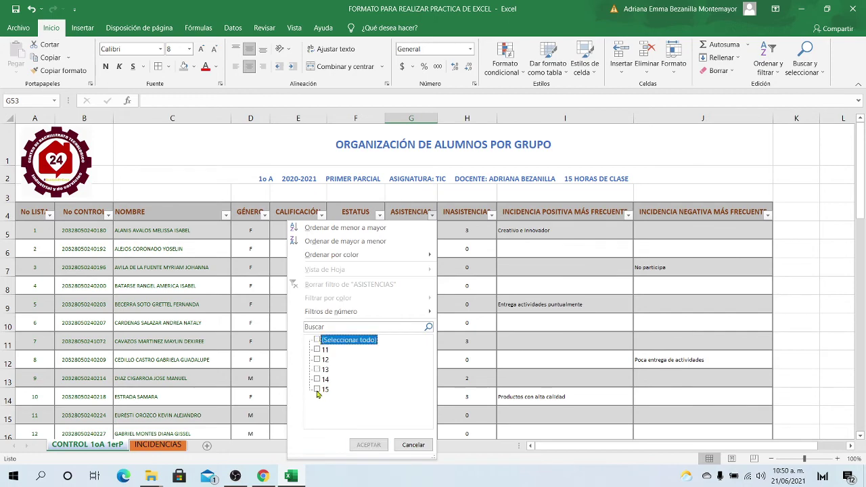
click(317, 390)
click(369, 444)
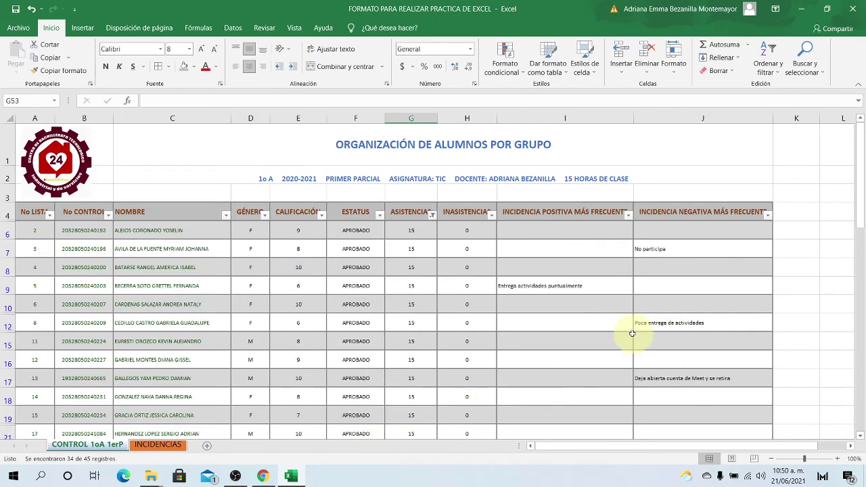
scroll(632, 334, down, 5)
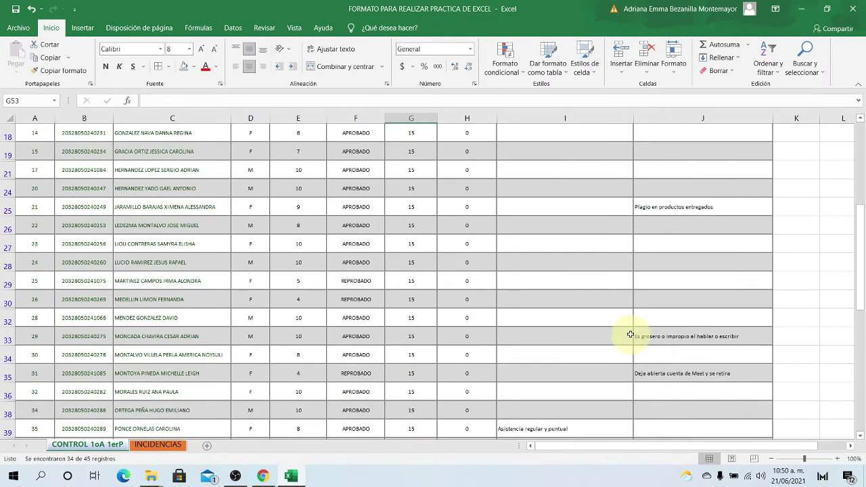
scroll(571, 332, up, 5)
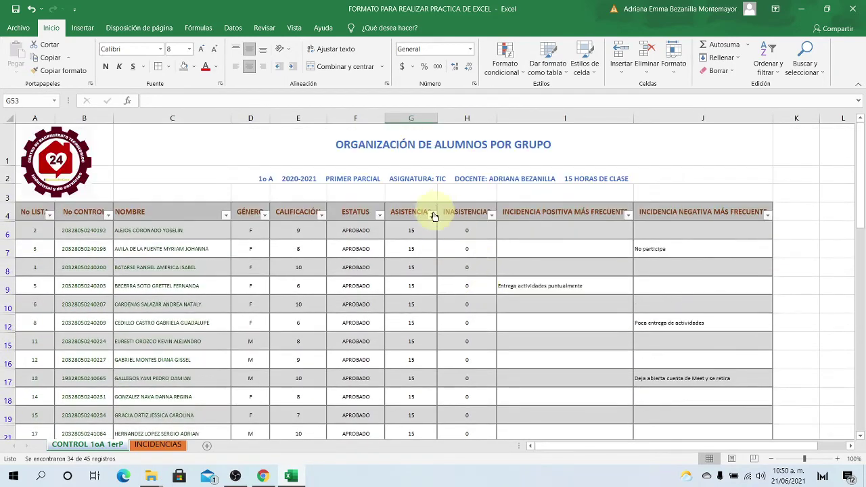
Change the ASISTENCIAS filter to show only the values 11 and 12
click(430, 213)
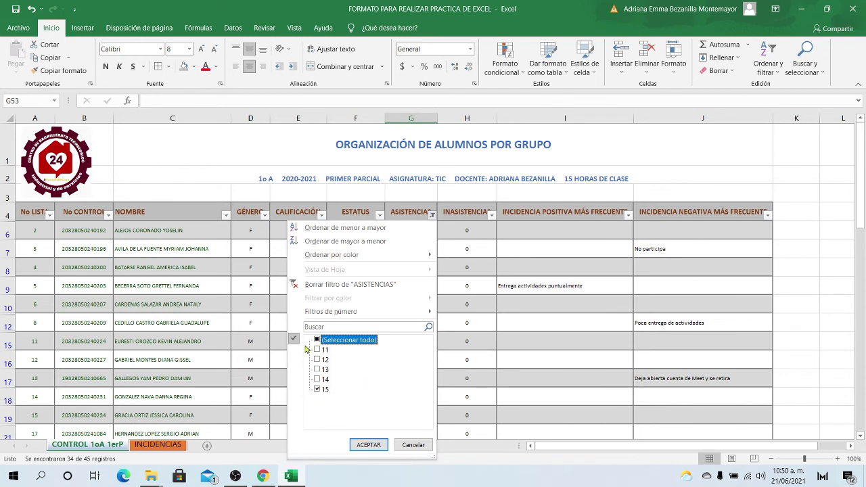
click(317, 340)
click(318, 370)
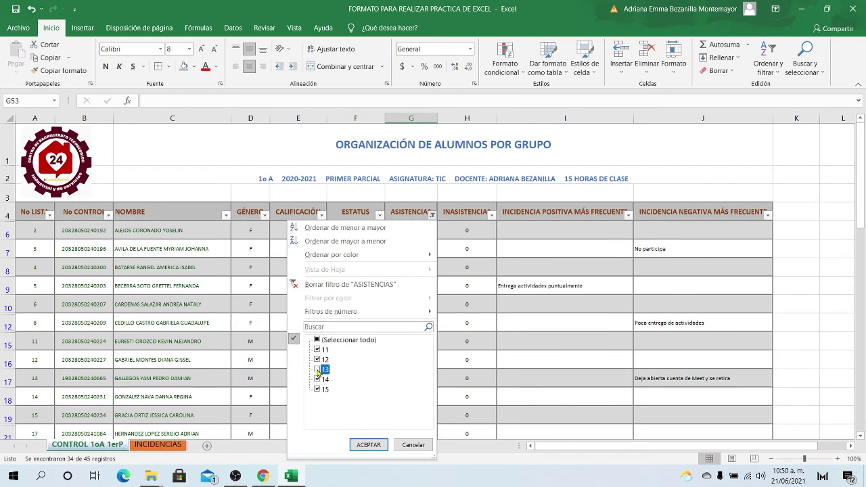
click(318, 360)
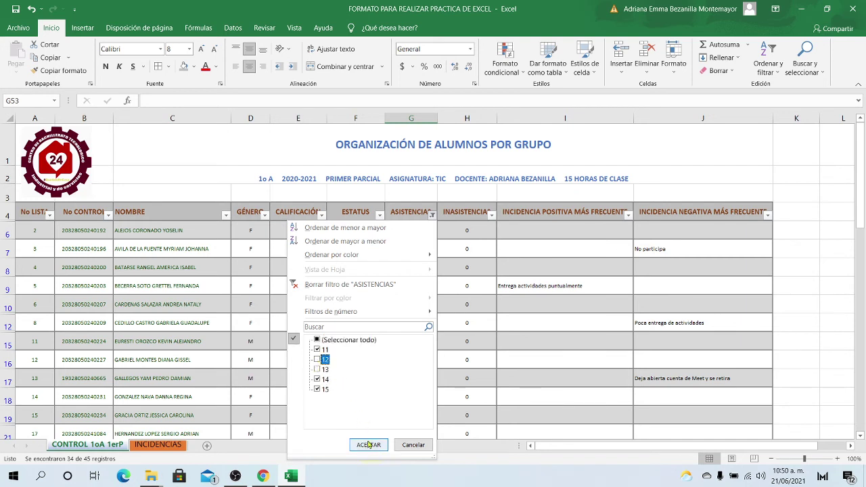
click(318, 340)
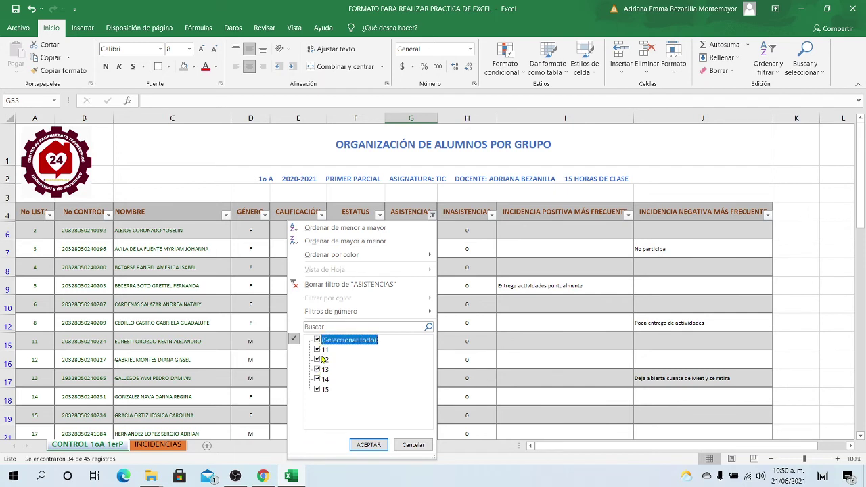
click(318, 341)
click(318, 360)
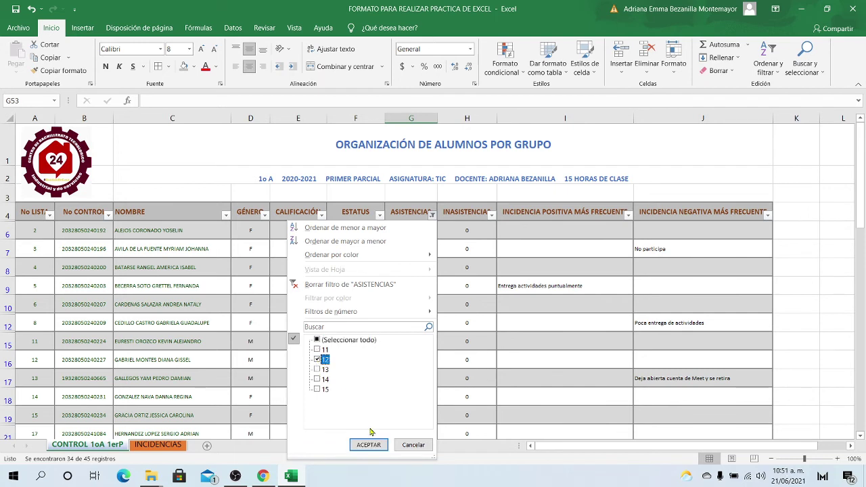
click(316, 350)
click(369, 444)
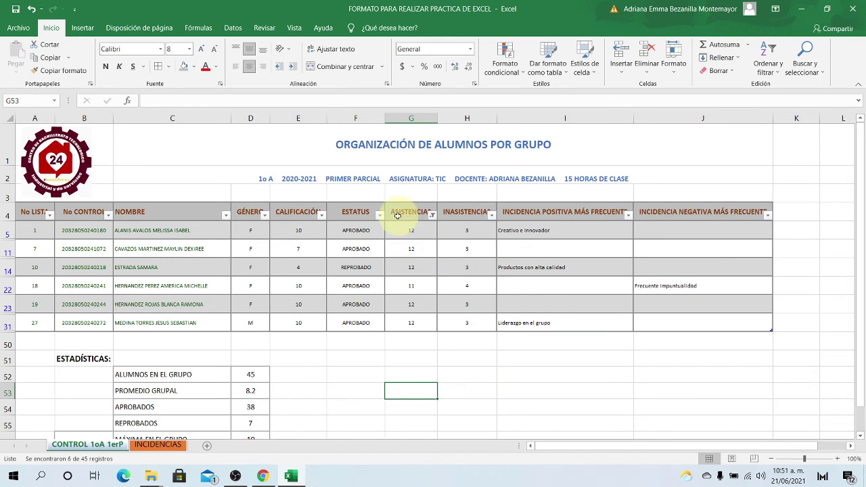
Clear the ASISTENCIAS filter and look over the number filter options for that column
click(431, 216)
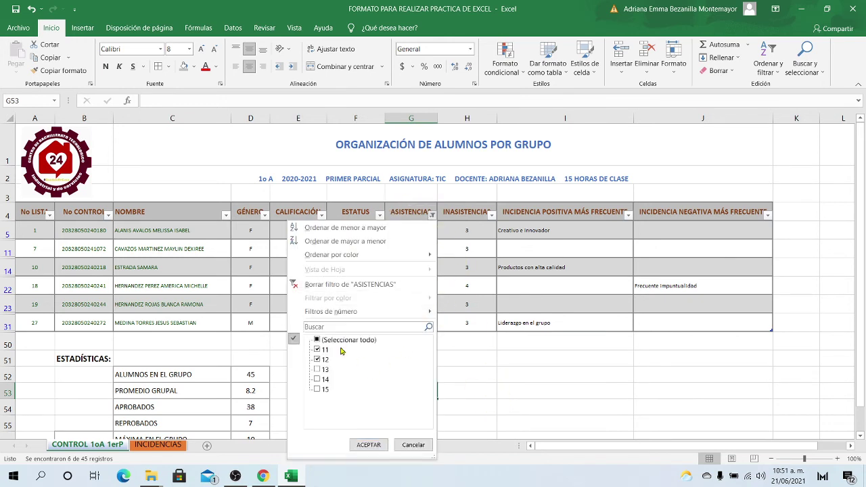
click(338, 290)
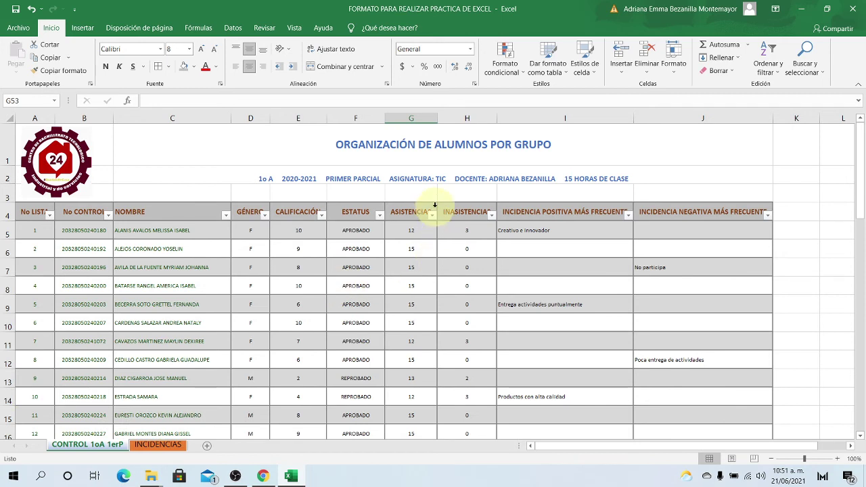
click(432, 216)
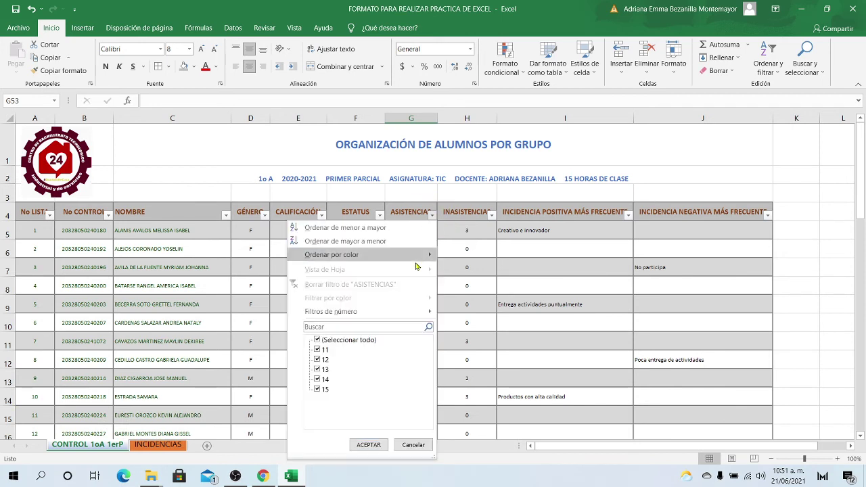
mouse_move(393, 314)
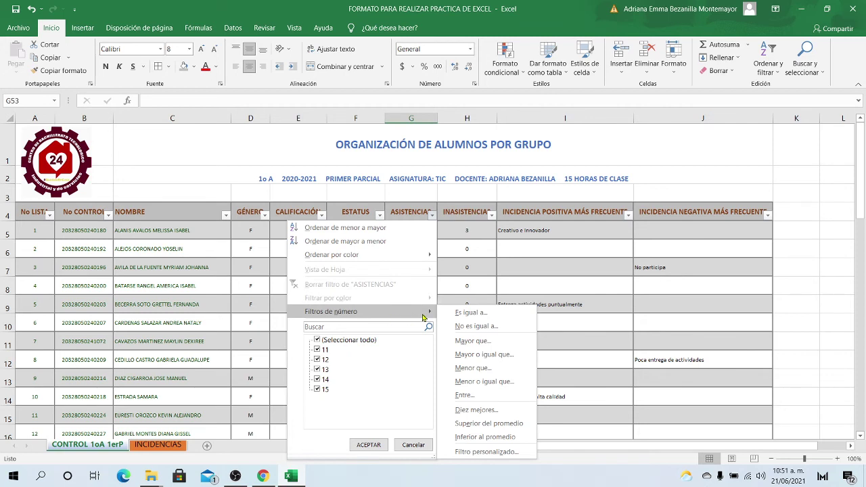
click(424, 191)
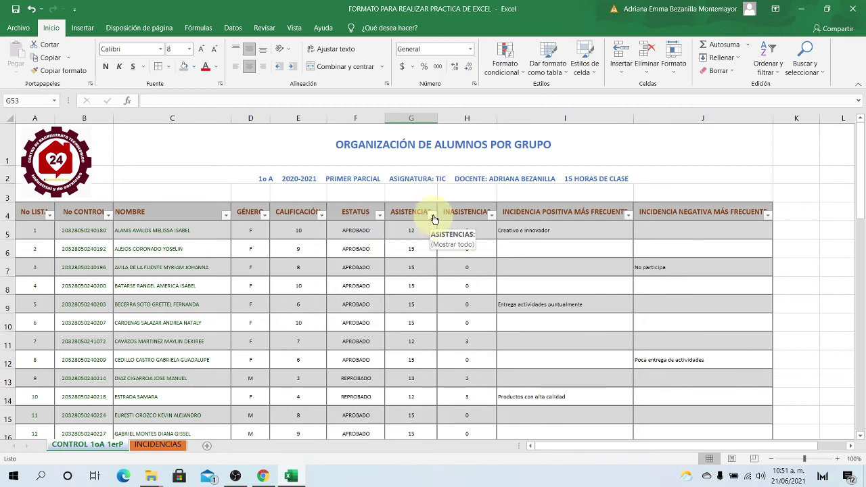
Apply a custom number filter to ASISTENCIAS for values greater than 13 and review the rows
click(432, 214)
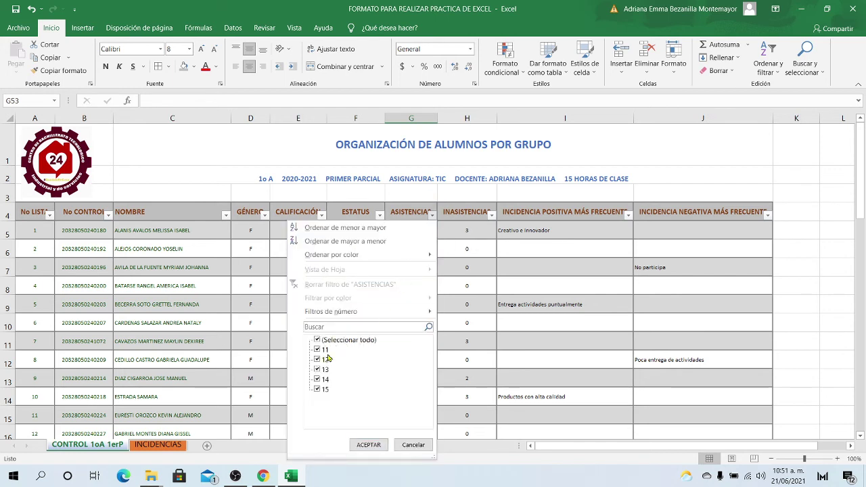
mouse_move(350, 311)
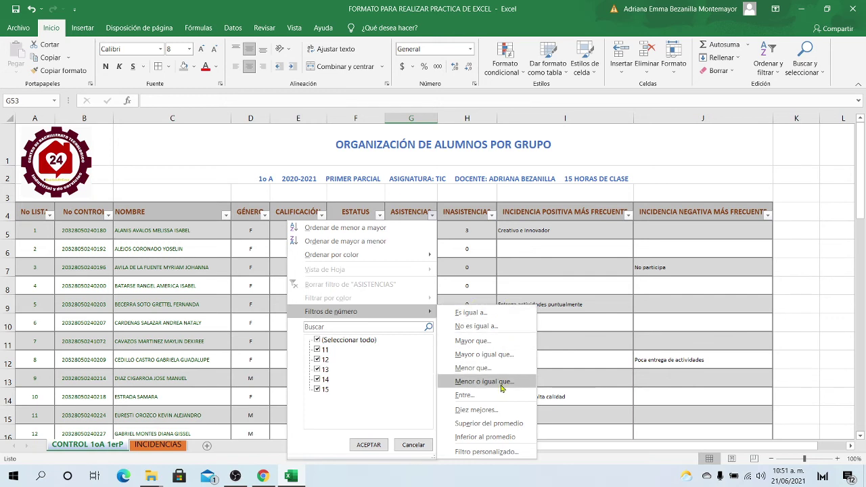
click(483, 315)
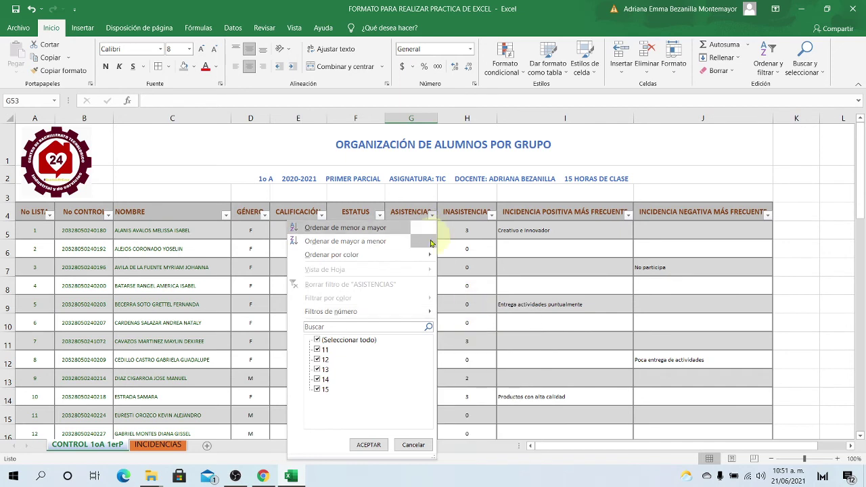
click(431, 313)
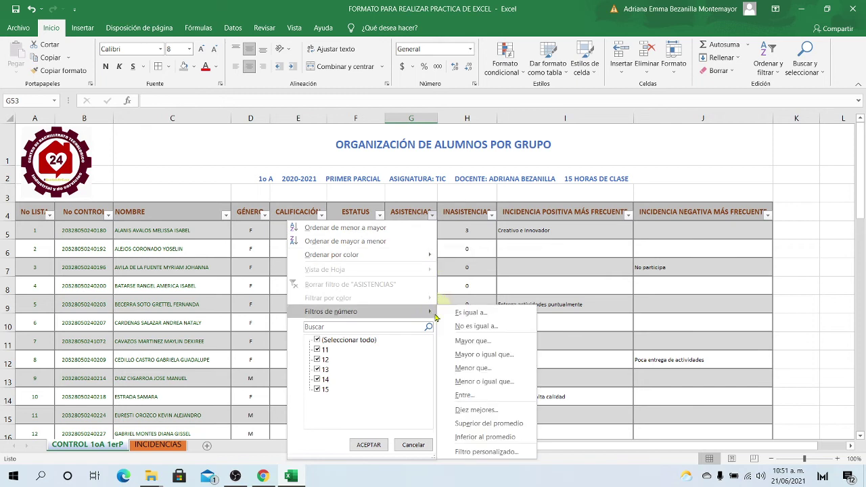
click(486, 345)
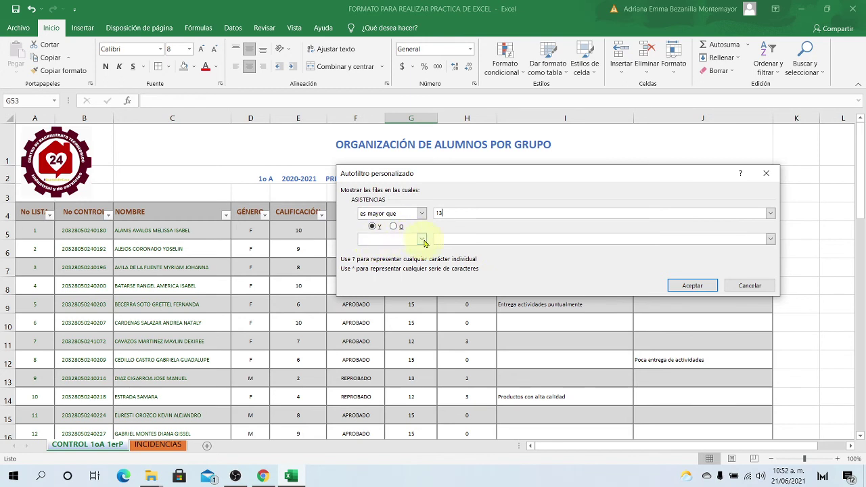
click(692, 285)
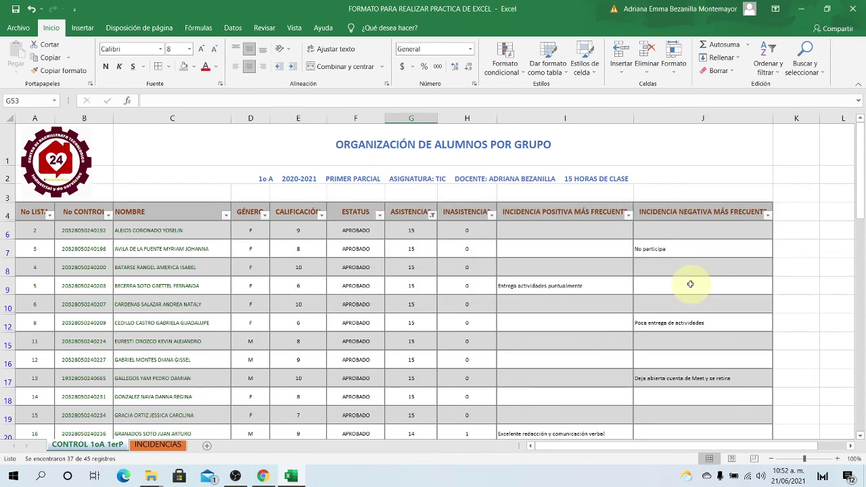
scroll(447, 216, down, 2)
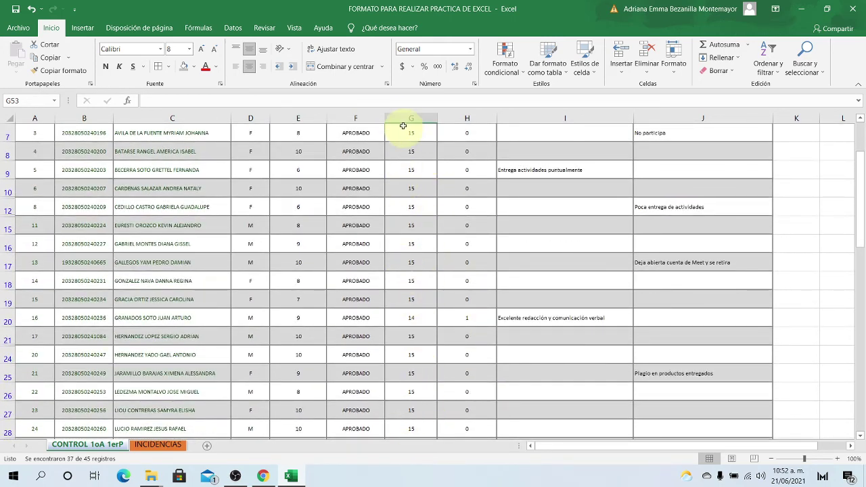
scroll(435, 229, up, 2)
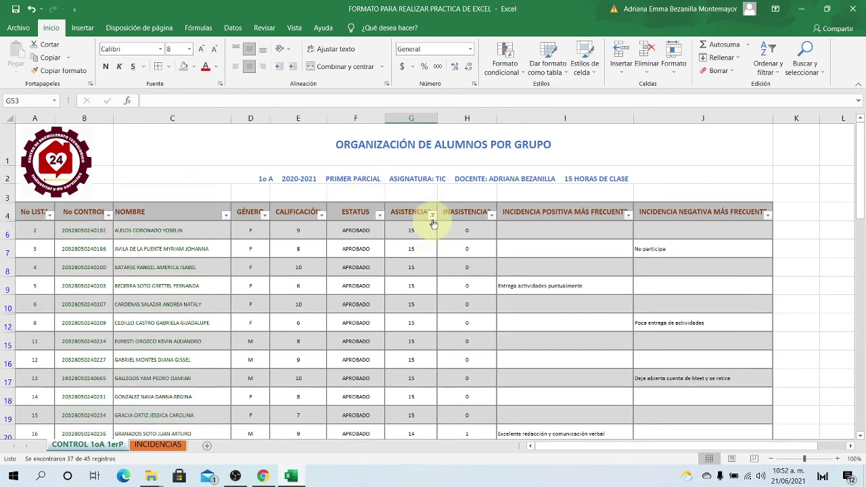
Replace the ASISTENCIAS filter with a custom one for values less than or equal to 12
click(433, 215)
click(361, 284)
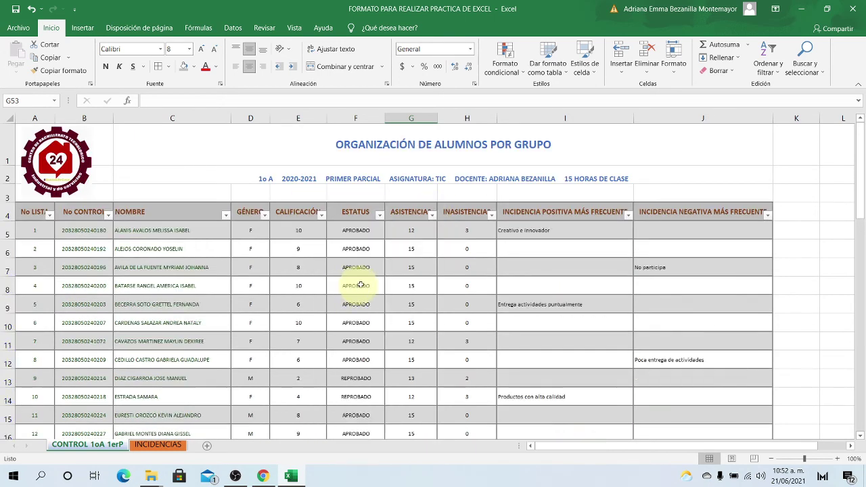
click(432, 215)
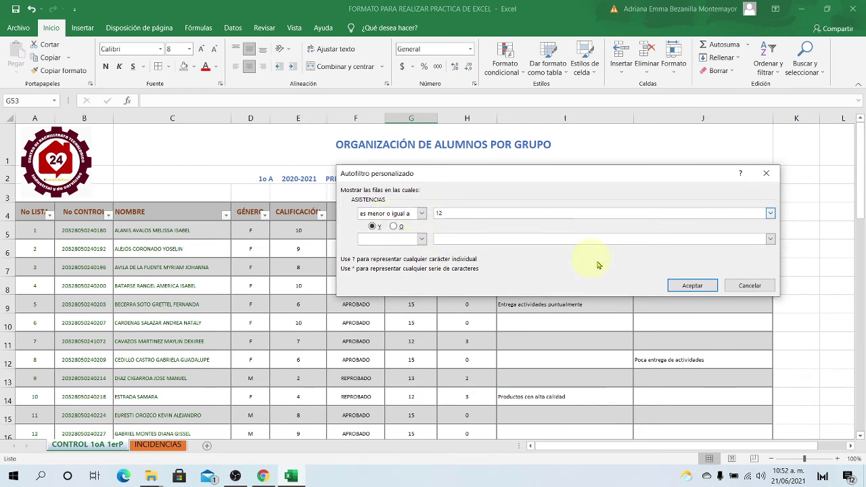
click(692, 286)
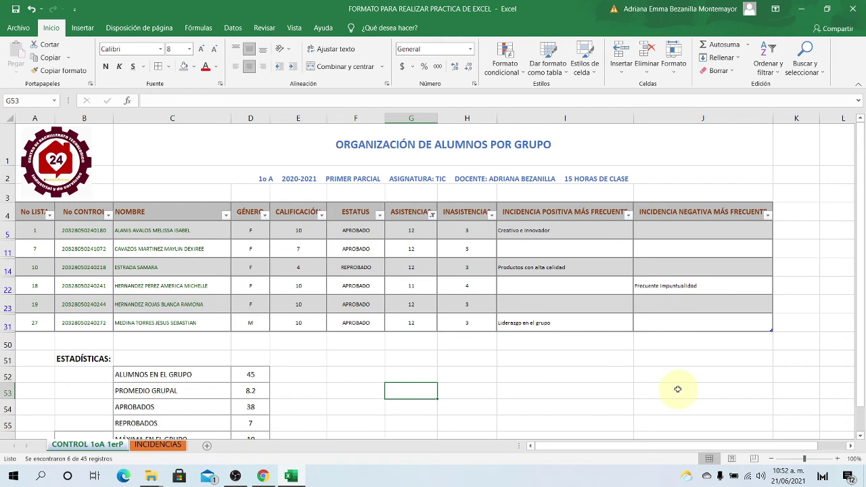
Clear the ASISTENCIAS filter and look over the filter options for the GÉNERO column
click(431, 215)
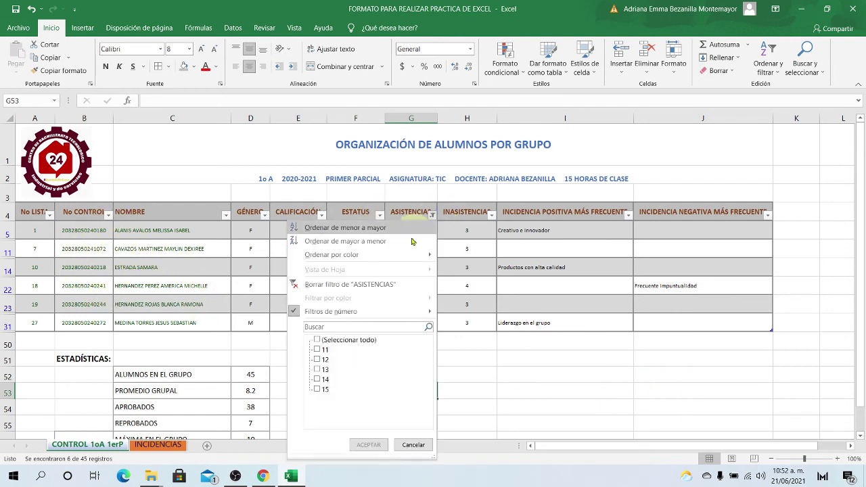
click(366, 284)
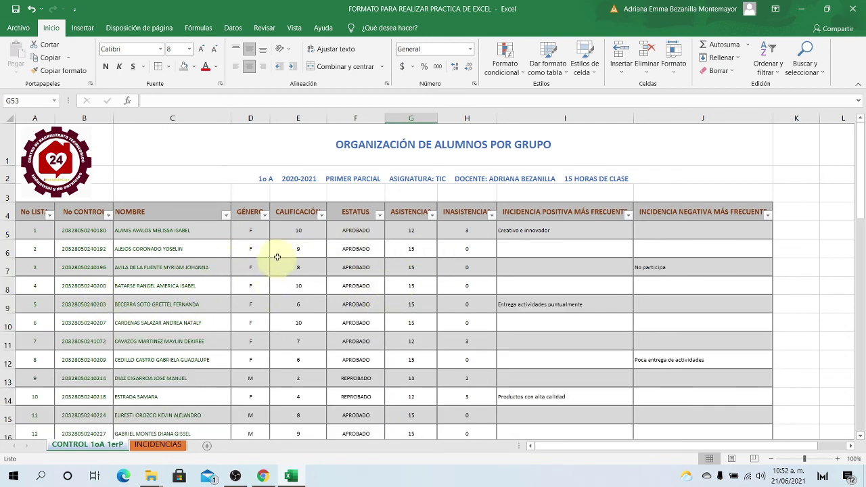
click(265, 215)
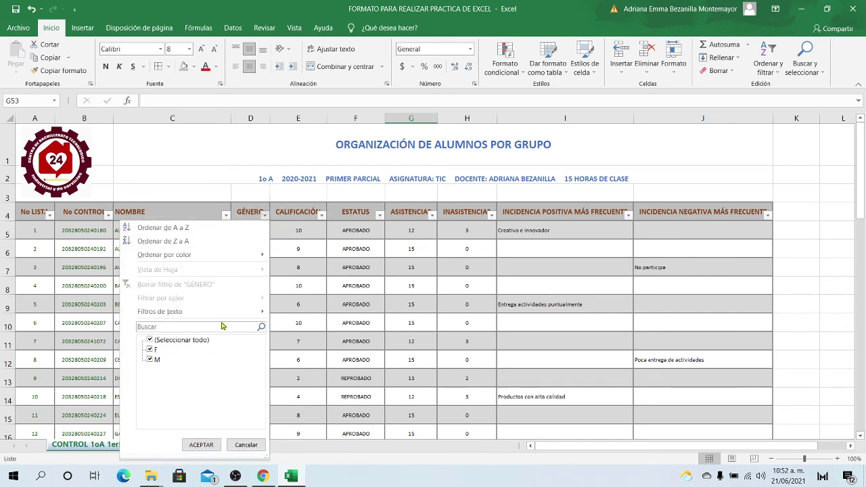
click(440, 270)
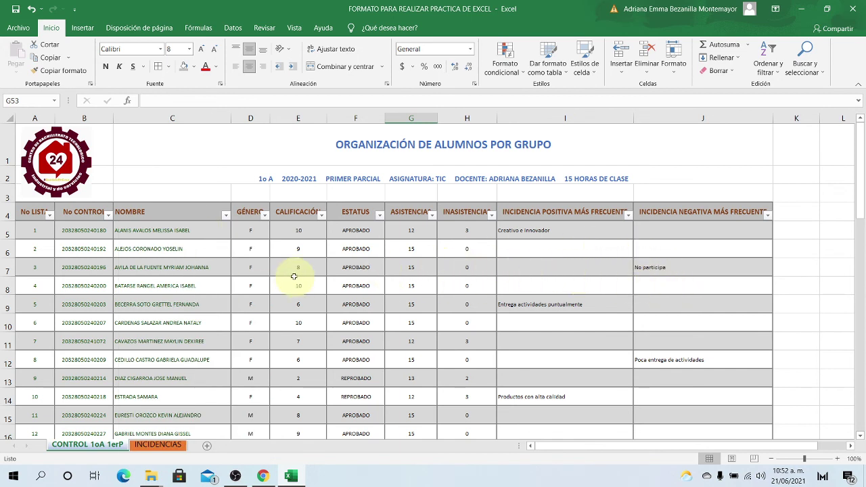
Apply a custom number filter to CALIFICACIÓN for values less than or equal to 5, review the rows and clear the filter
click(322, 213)
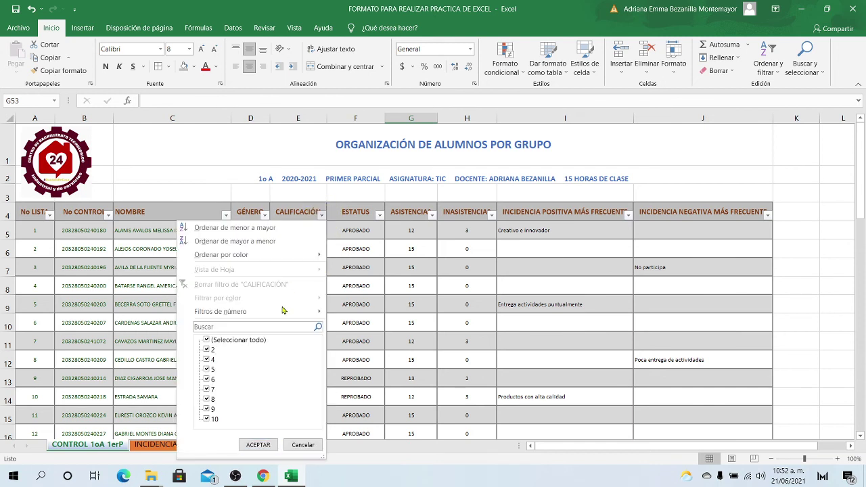
mouse_move(219, 310)
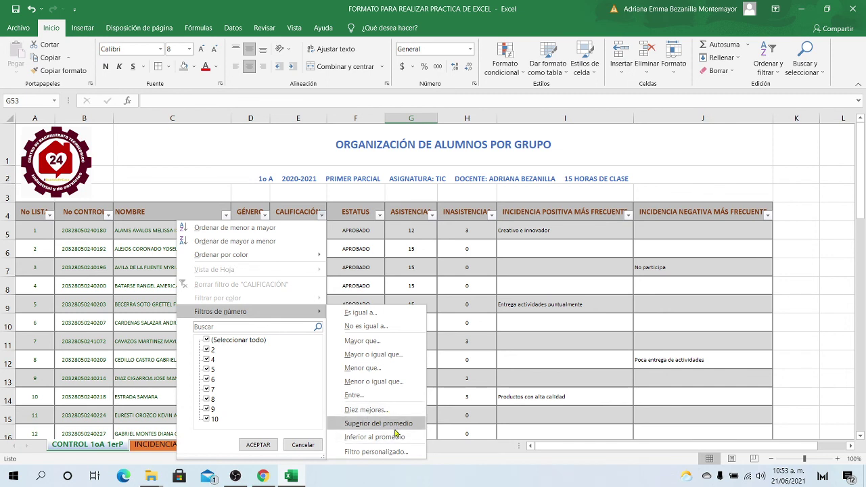
click(359, 369)
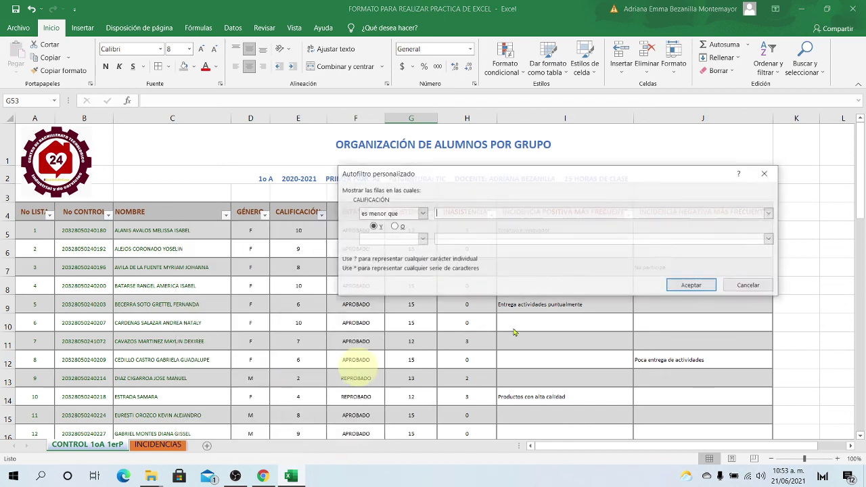
text(6)
click(422, 214)
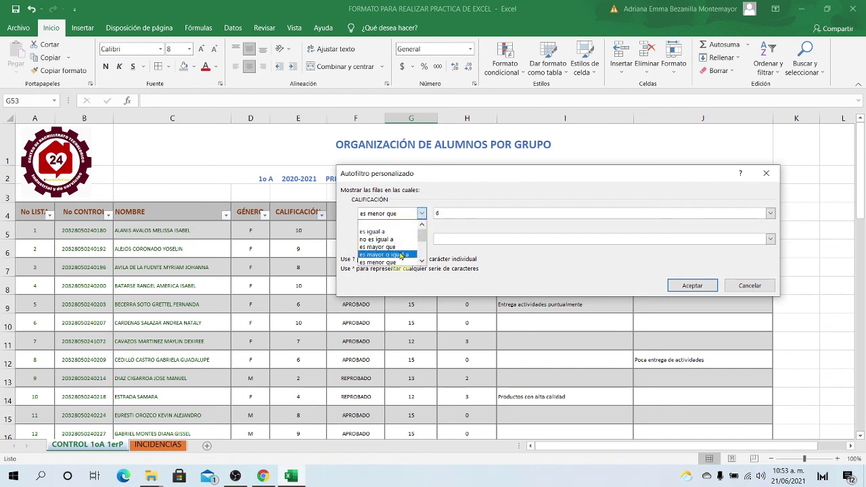
scroll(398, 266, down, 1)
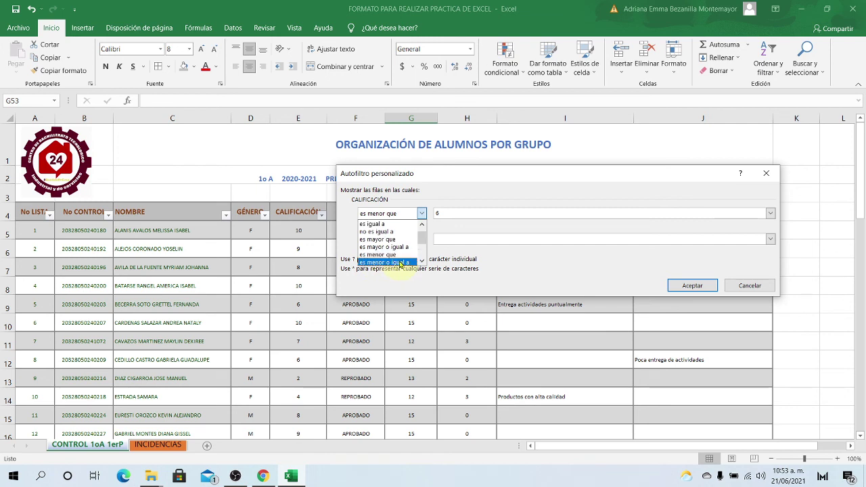
click(439, 213)
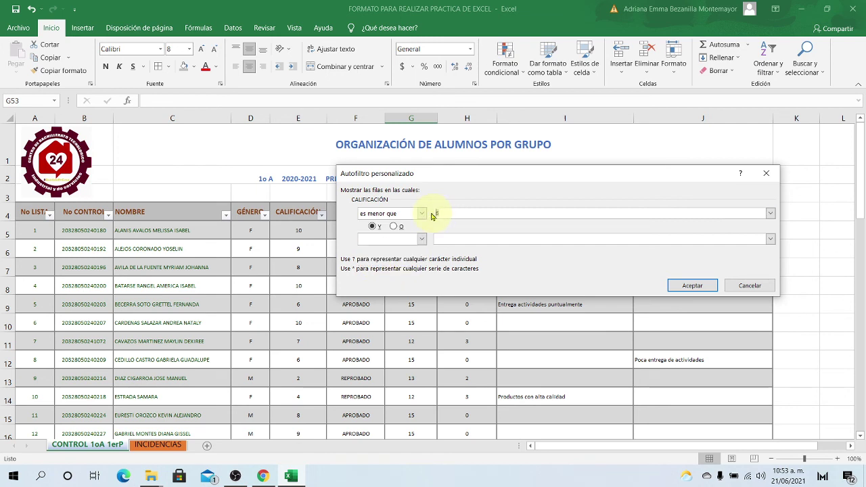
click(423, 213)
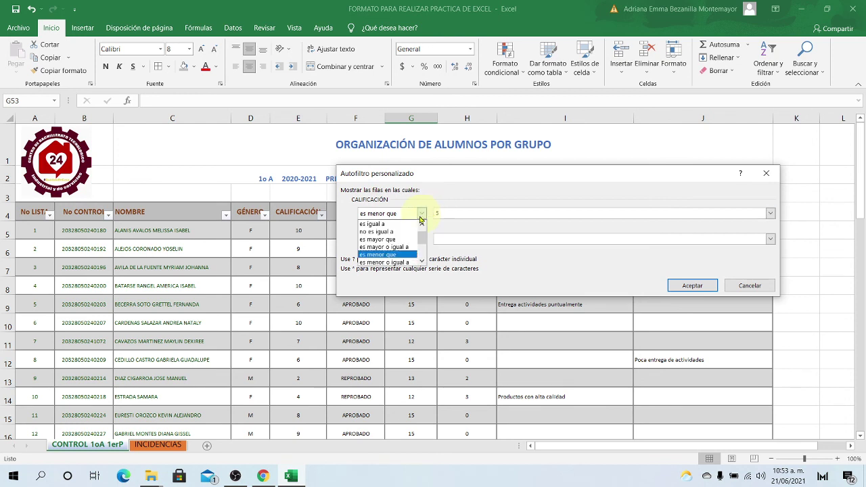
click(396, 263)
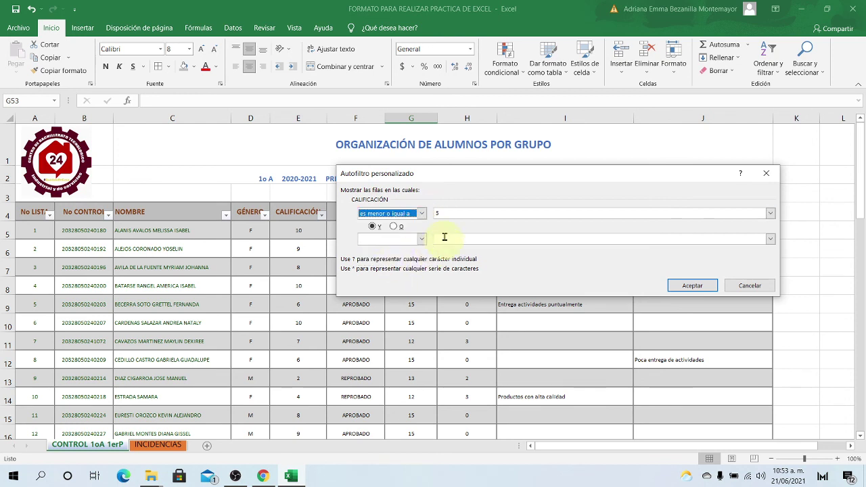
click(691, 290)
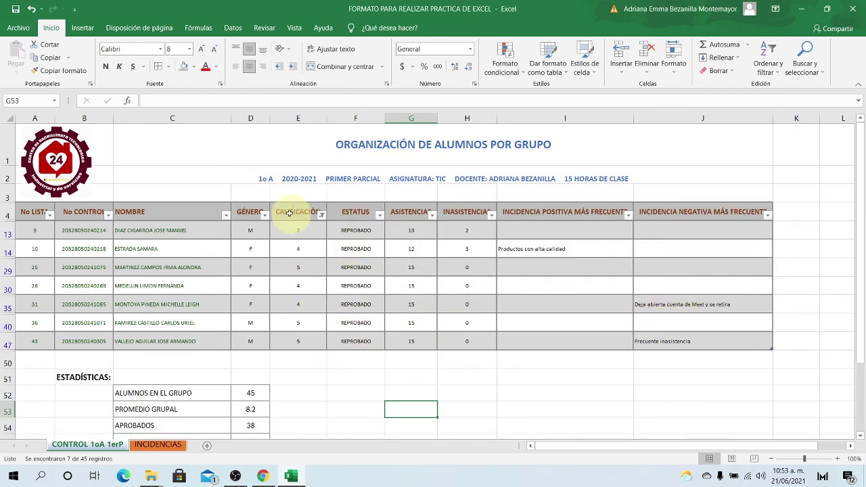
click(321, 215)
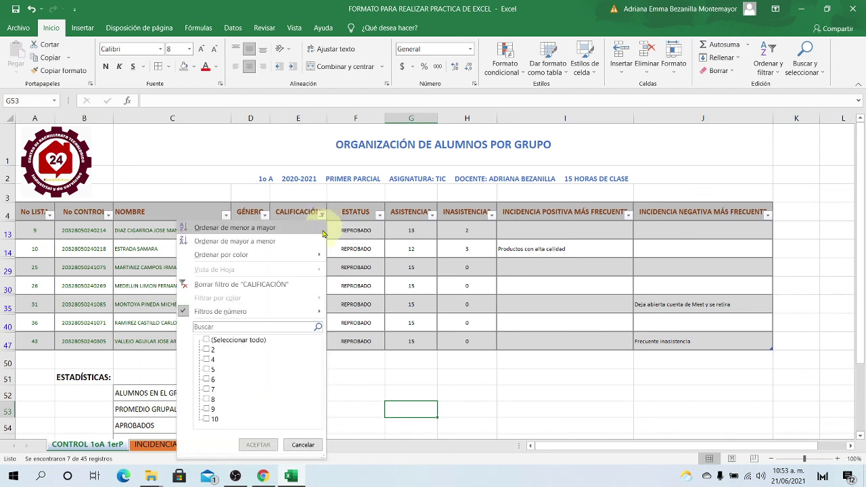
click(242, 287)
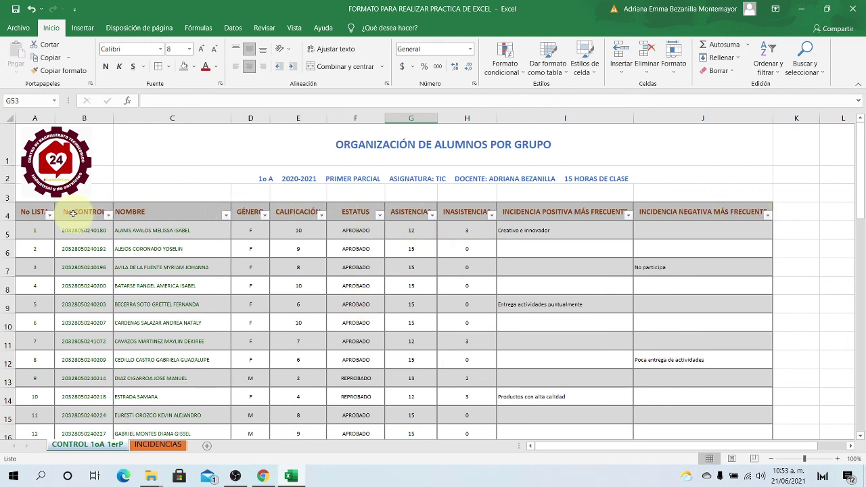
Toggle filtering for the student table off and back on to remove and restore the header filter arrows
click(232, 30)
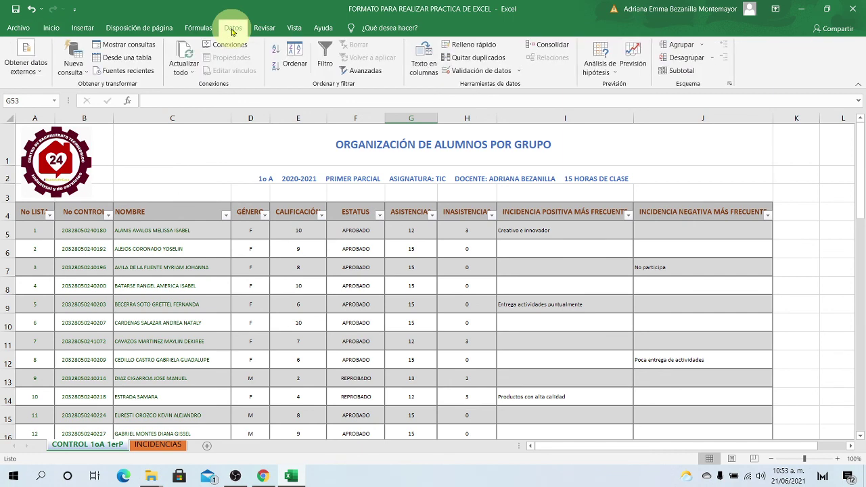
click(201, 231)
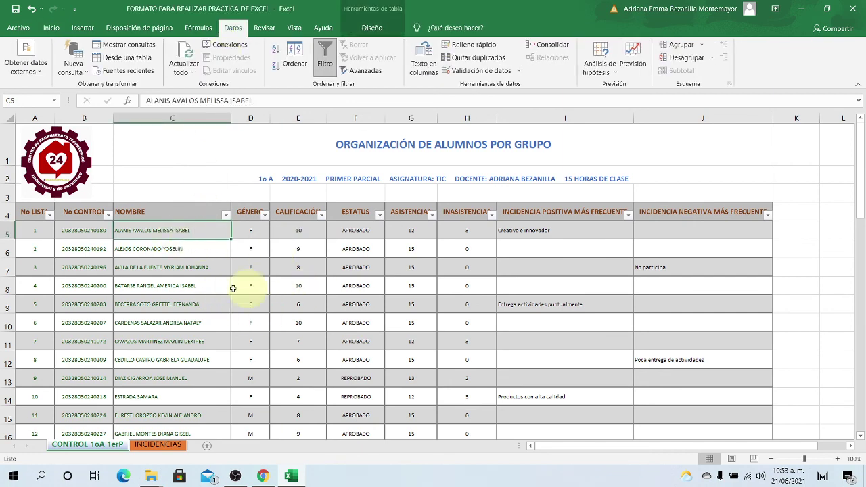
click(324, 56)
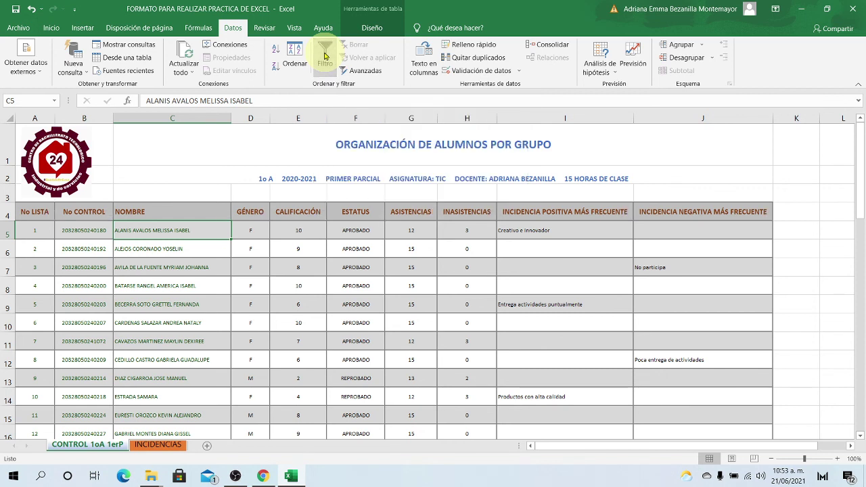
click(325, 56)
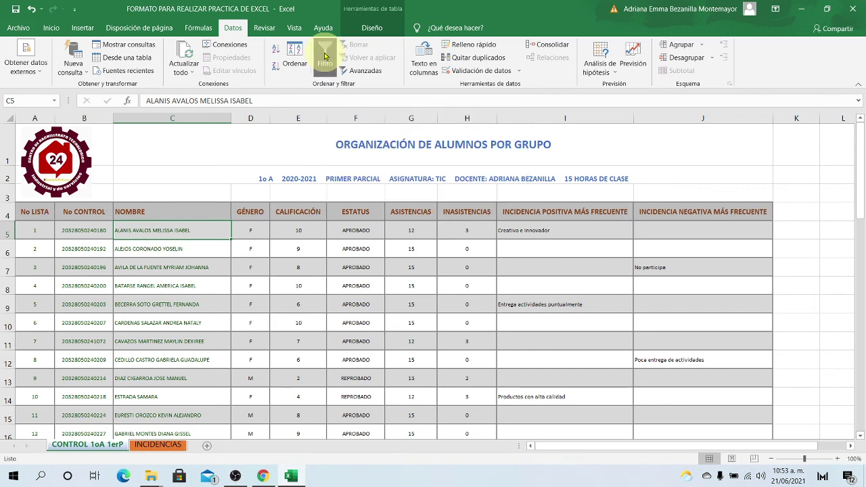
click(324, 56)
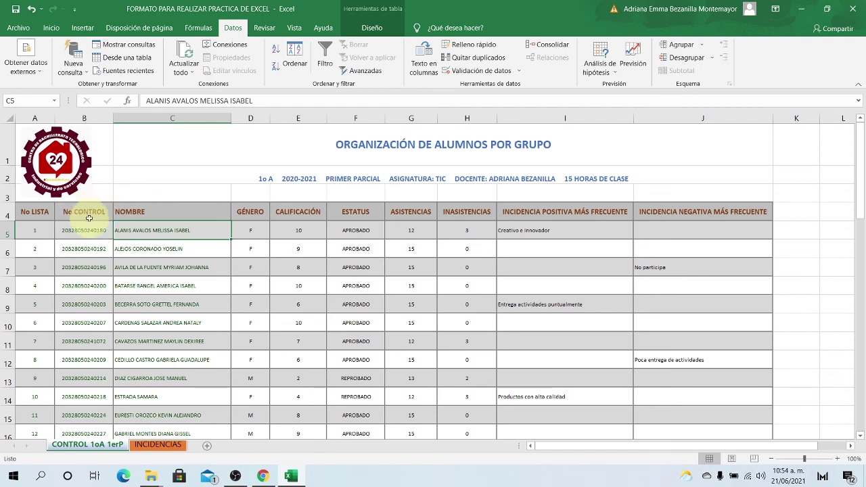
click(159, 246)
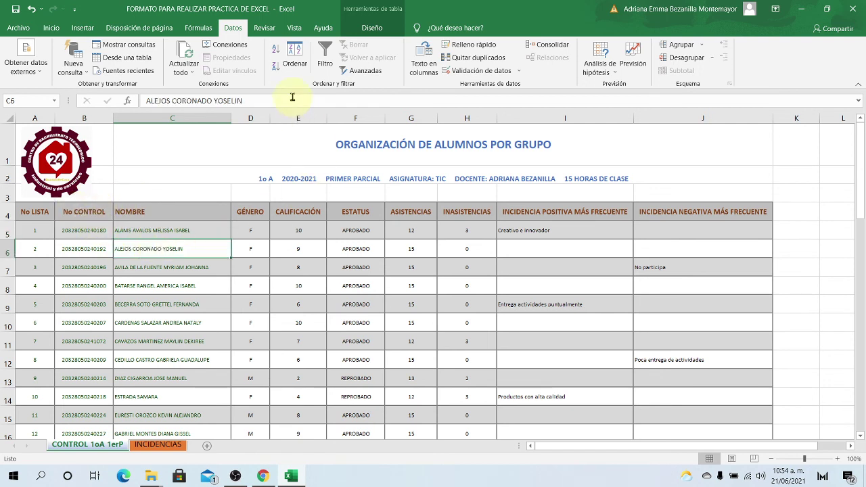
click(324, 55)
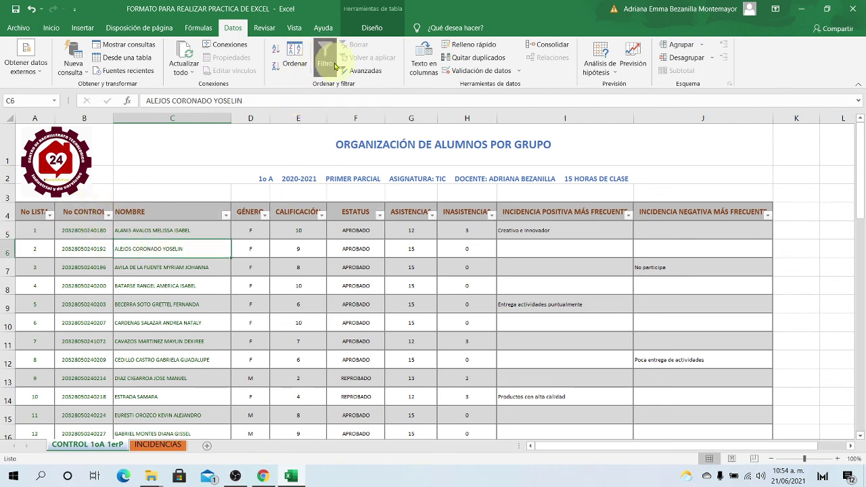